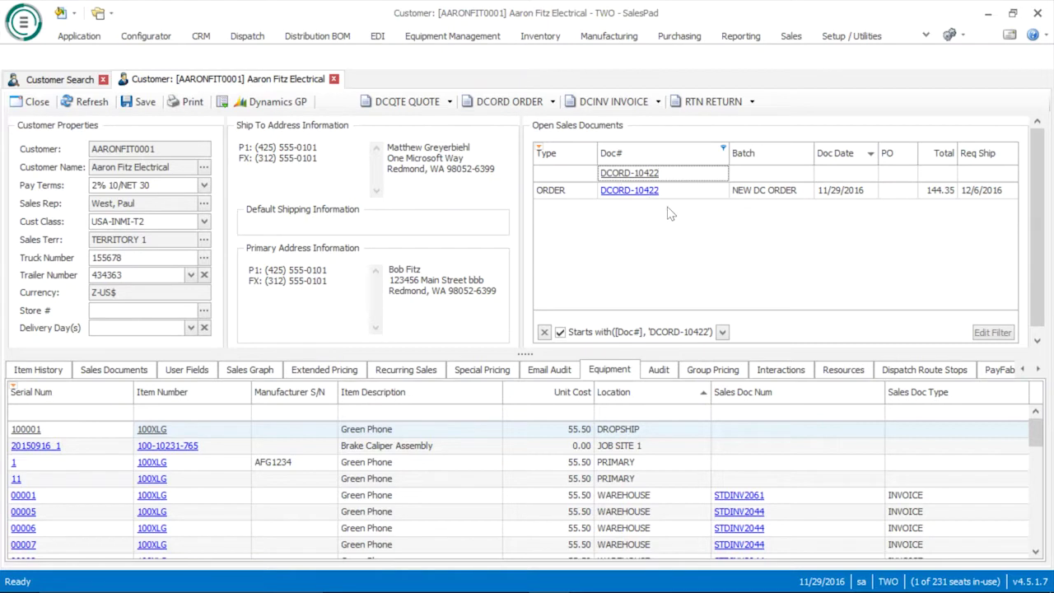
# Step: Open the sales order listed in the customer's open sales documents and bring up its vehicle scheduling board
pyautogui.click(625, 193)
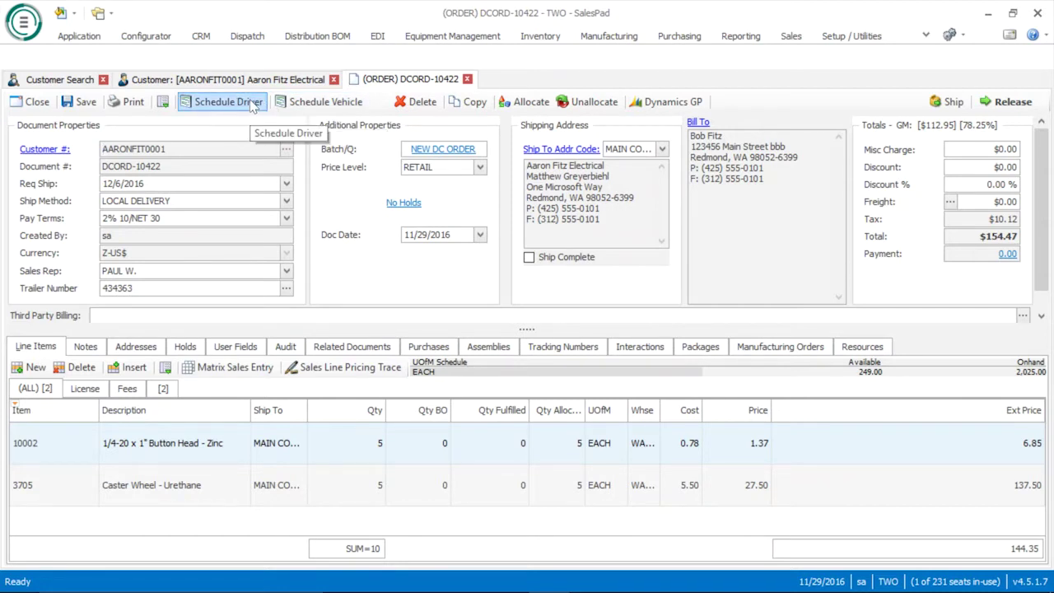
pyautogui.click(316, 102)
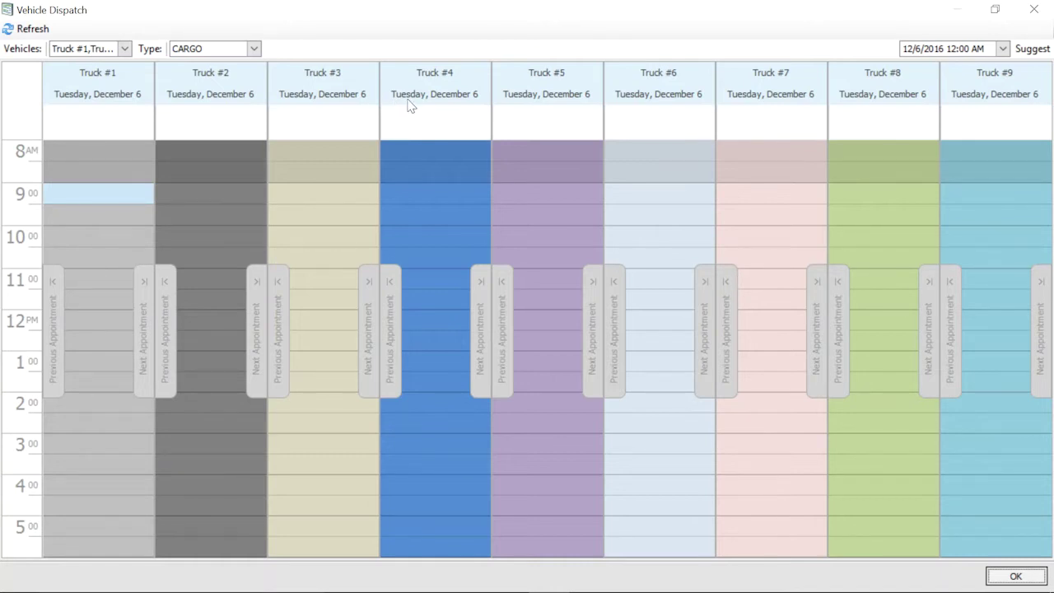
# Step: Limit the vehicles on the dispatch board to Truck #1 through Truck #6
pyautogui.click(125, 49)
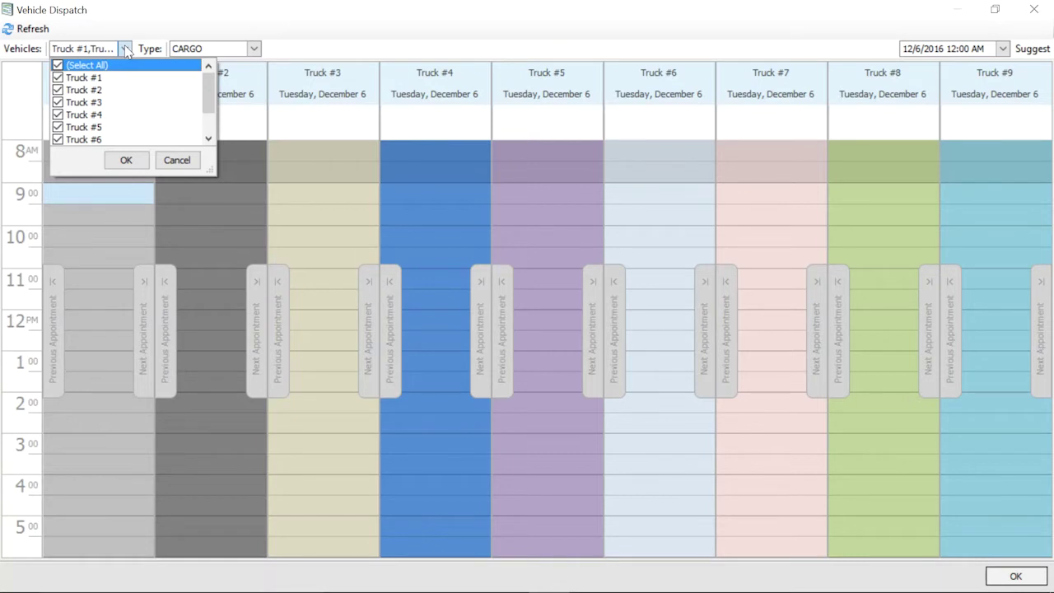
pyautogui.scroll(-1, 99, 115)
pyautogui.click(59, 140)
pyautogui.click(58, 128)
pyautogui.click(58, 115)
pyautogui.click(132, 162)
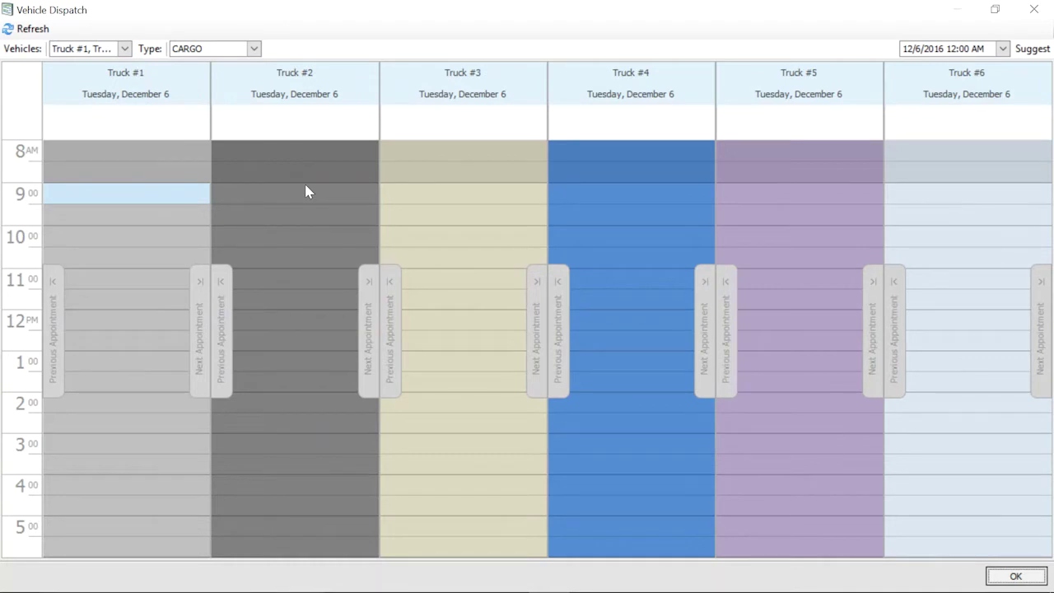
# Step: Add Truck #7, Truck #8 and Truck #9 back to the dispatch board, keeping the vehicle type filter on CARGO
pyautogui.click(123, 48)
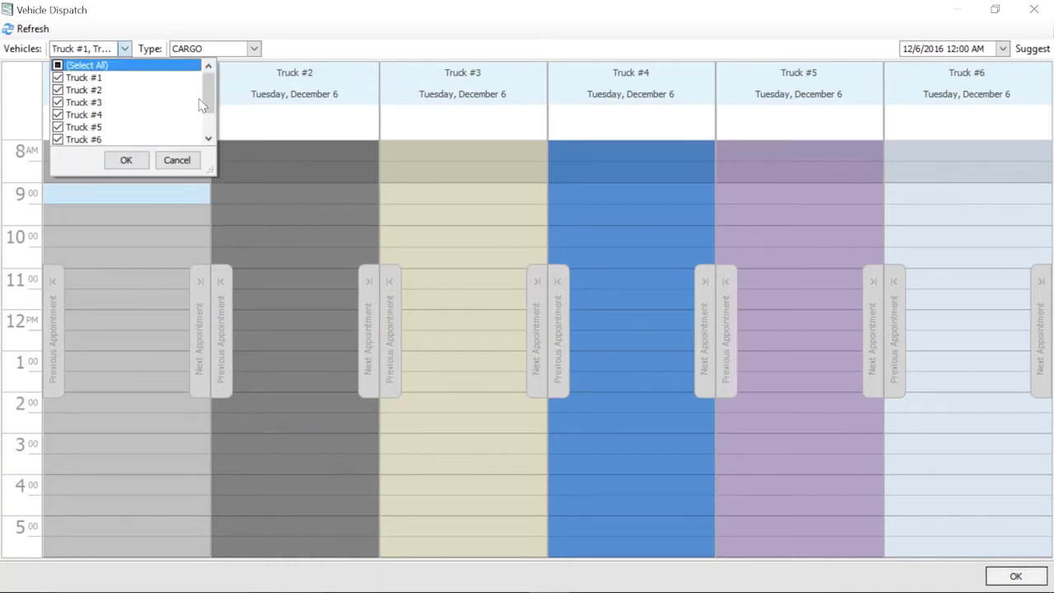
pyautogui.scroll(-1, 206, 103)
pyautogui.click(57, 114)
pyautogui.click(58, 128)
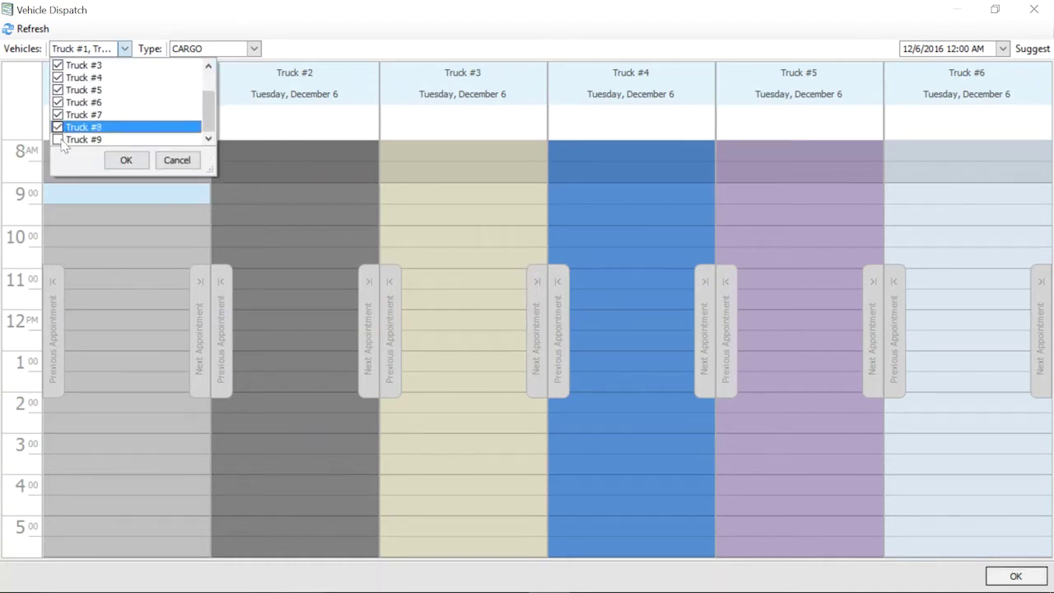
pyautogui.click(58, 139)
pyautogui.click(126, 160)
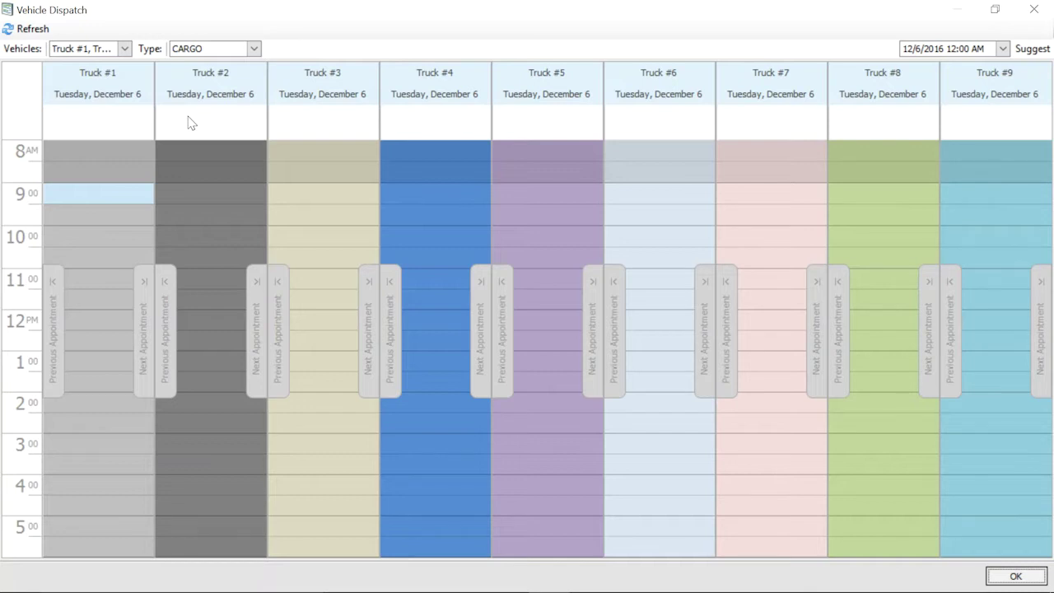
pyautogui.click(254, 49)
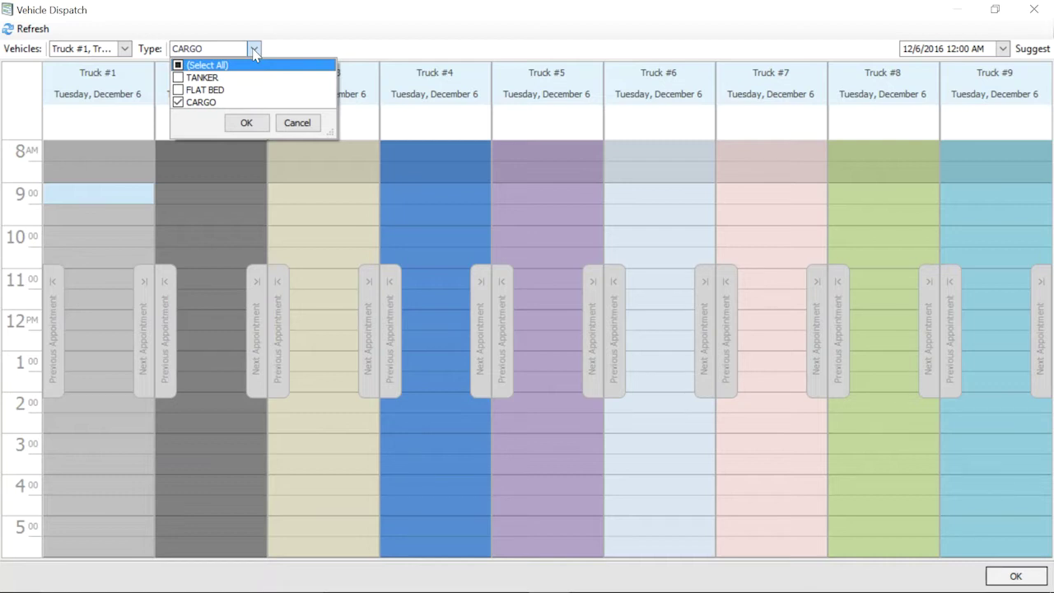
pyautogui.click(249, 122)
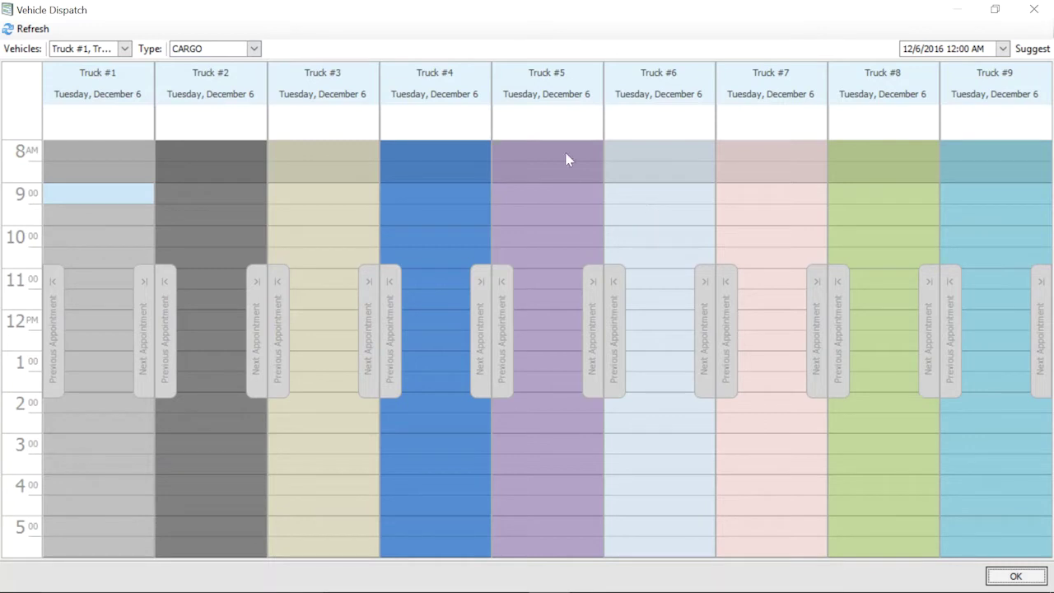
# Step: Change the dispatch board to Work Week View and from there to Month View
pyautogui.rightClick(436, 208)
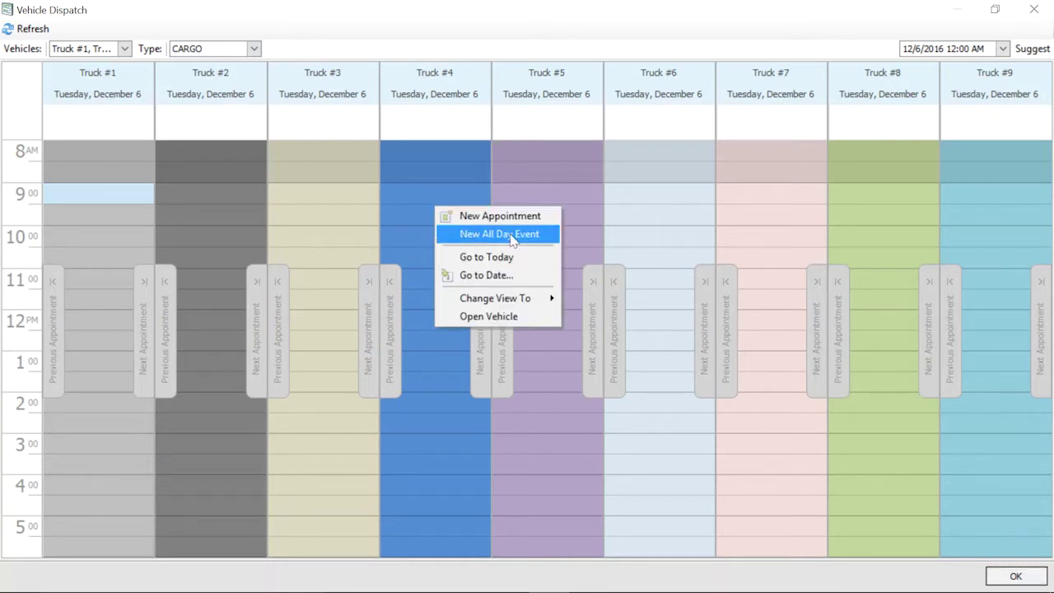
pyautogui.moveTo(541, 299)
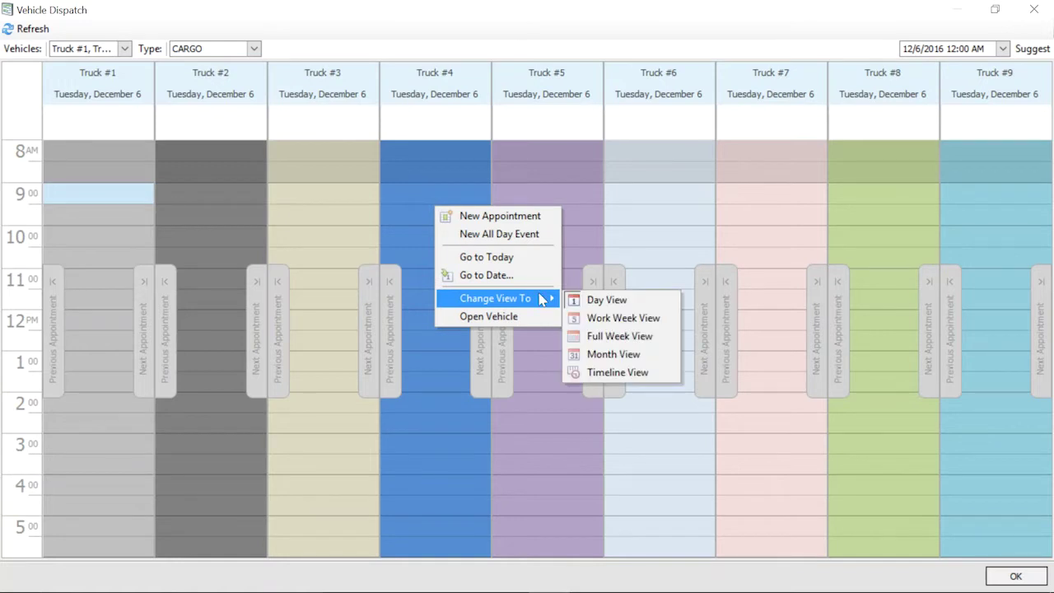
pyautogui.click(607, 316)
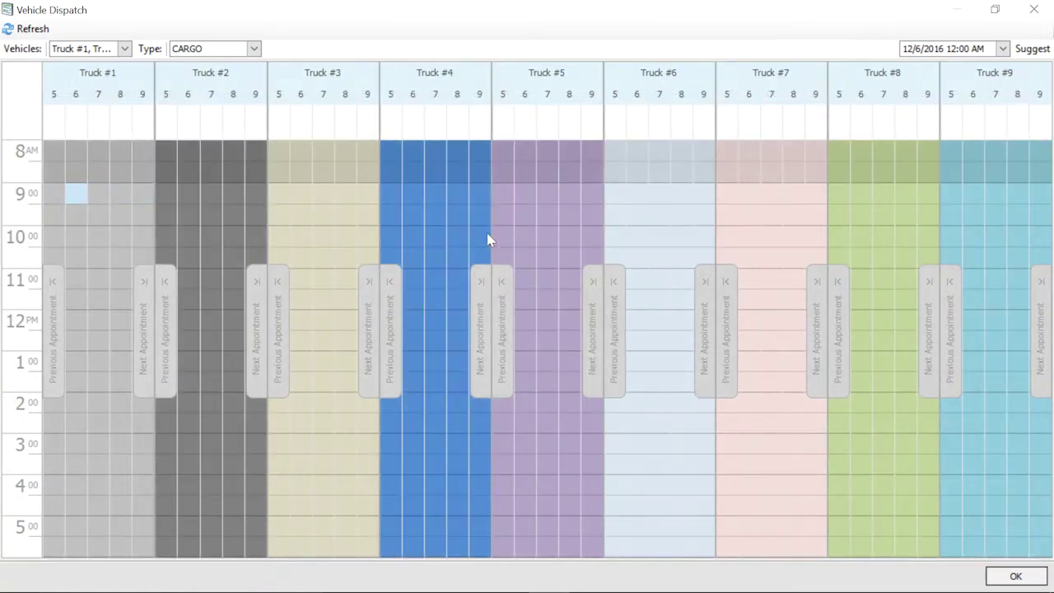
pyautogui.rightClick(459, 228)
pyautogui.moveTo(552, 317)
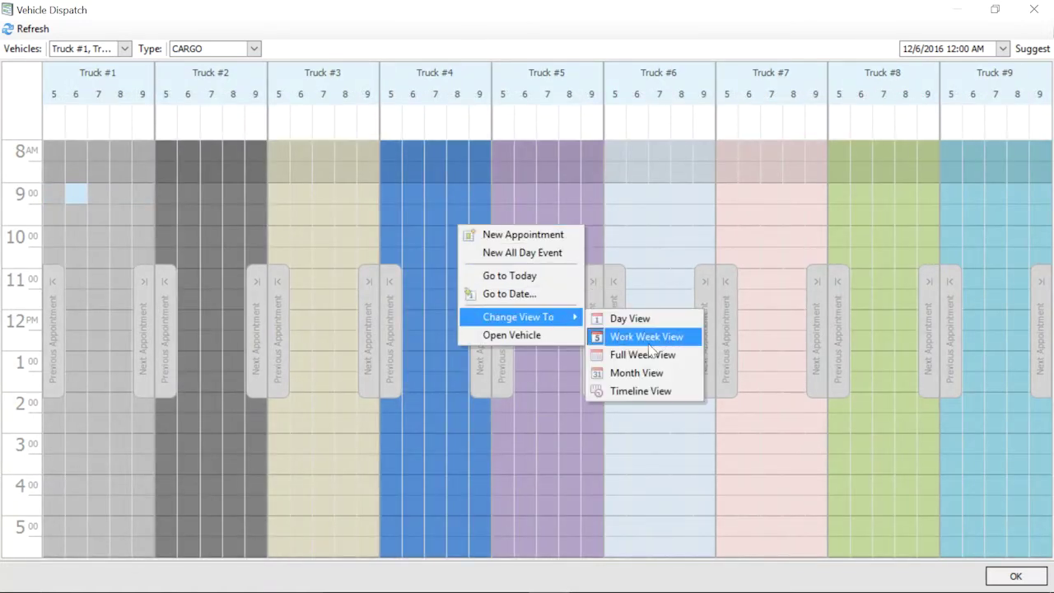
pyautogui.click(645, 375)
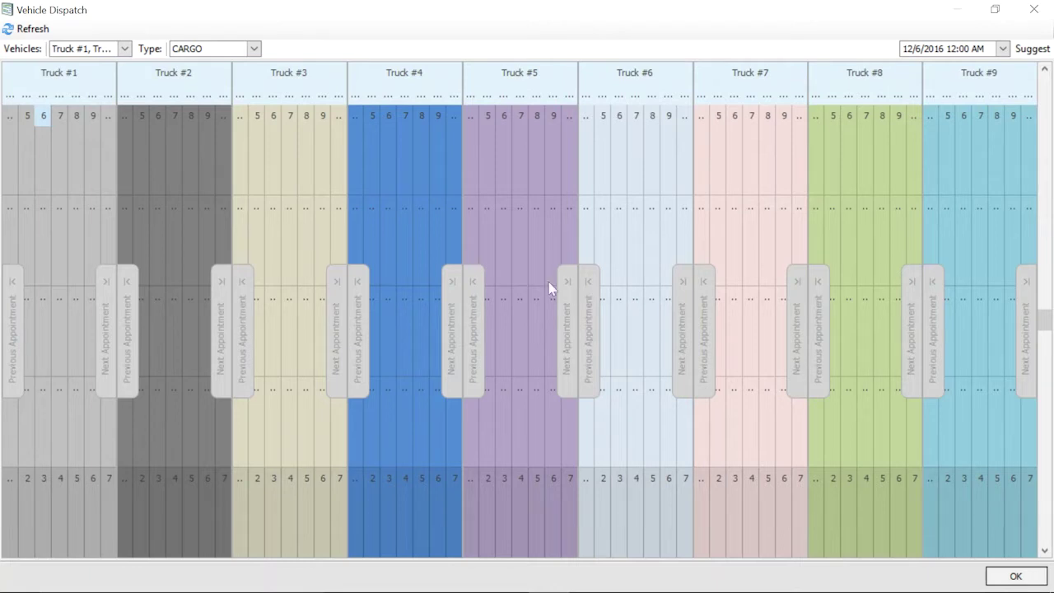
# Step: Return the dispatch board to Day View
pyautogui.rightClick(334, 227)
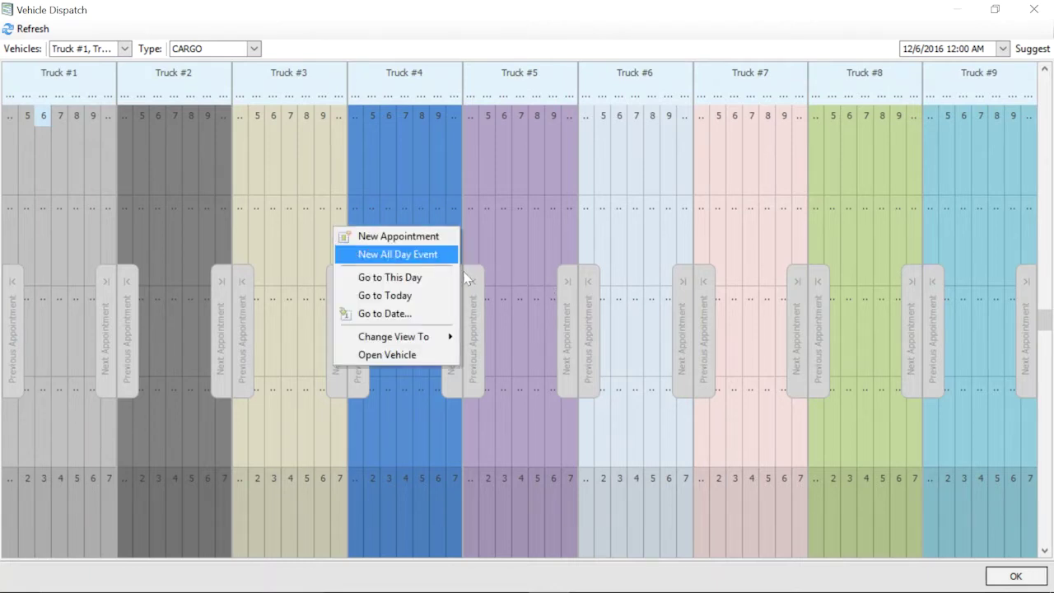
pyautogui.moveTo(447, 337)
pyautogui.click(491, 338)
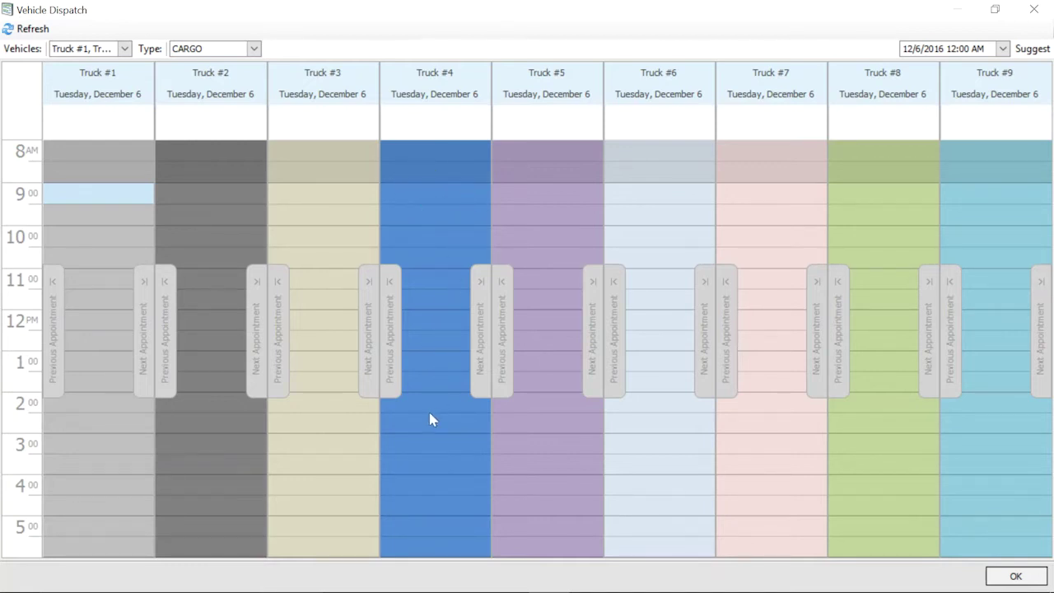
# Step: Create a delivery appointment for the order on Truck #4 at 3:00 PM on December 6 with status PENDING
pyautogui.doubleClick(403, 449)
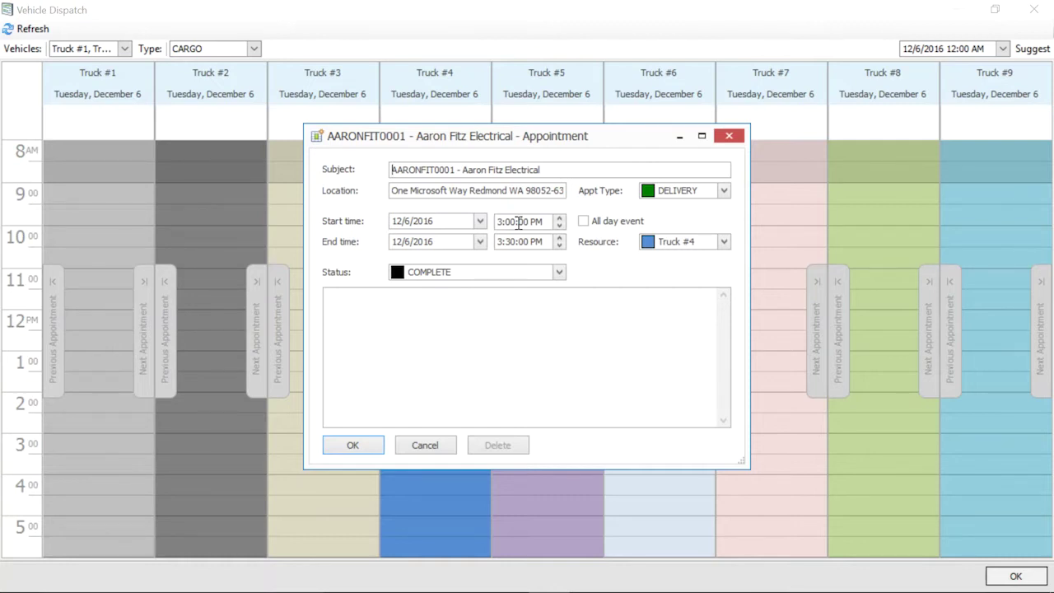
pyautogui.click(558, 272)
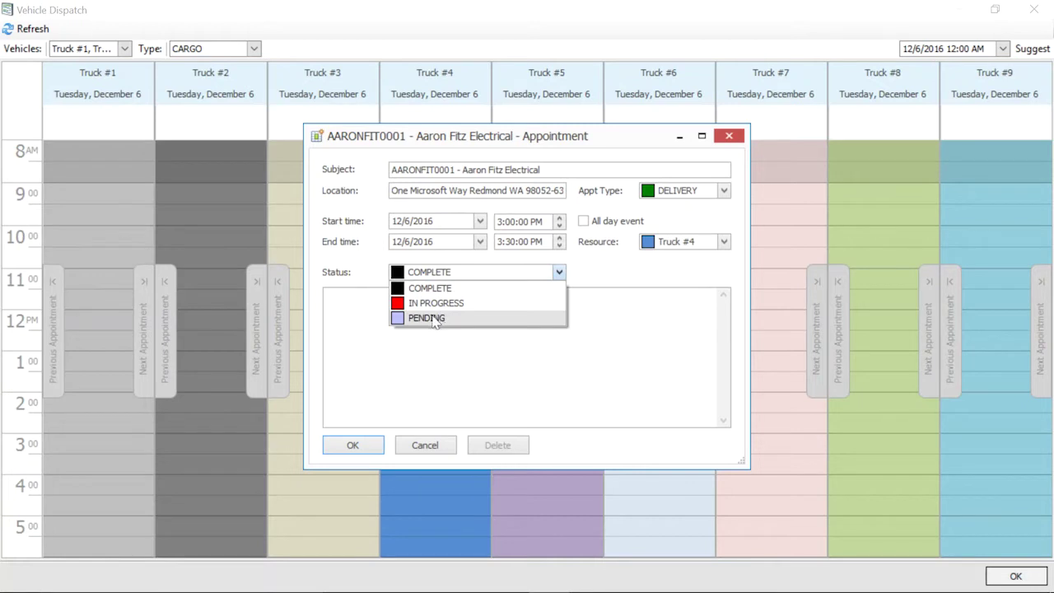
pyautogui.click(435, 318)
pyautogui.click(485, 321)
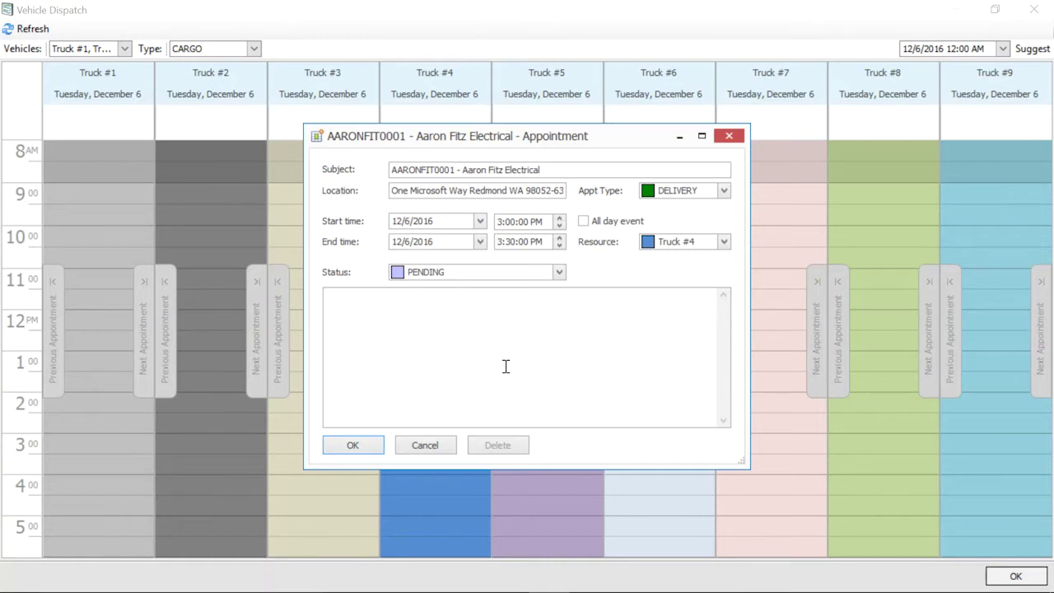
pyautogui.click(352, 445)
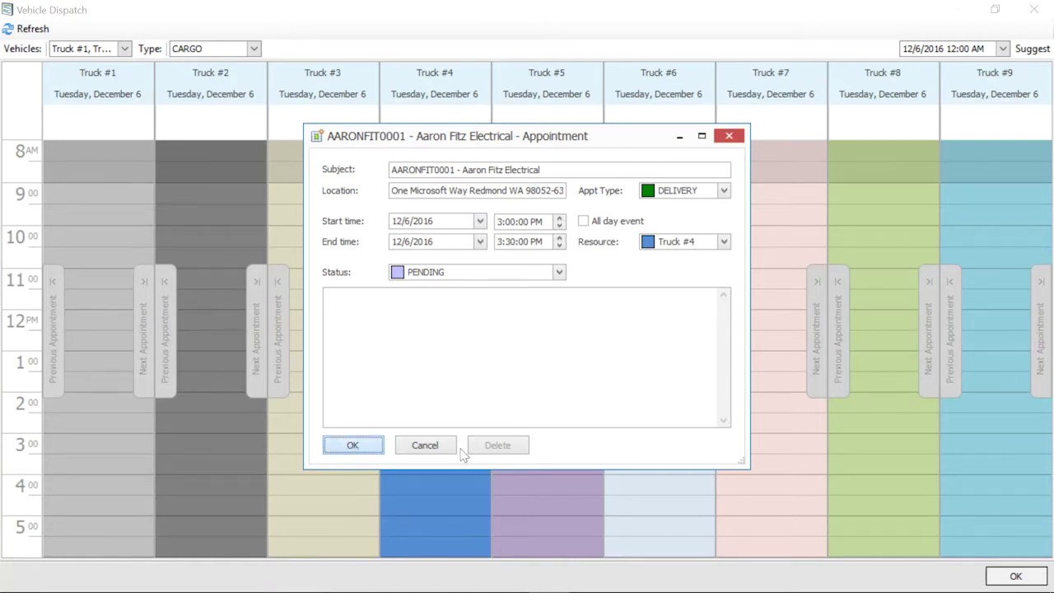
pyautogui.click(353, 446)
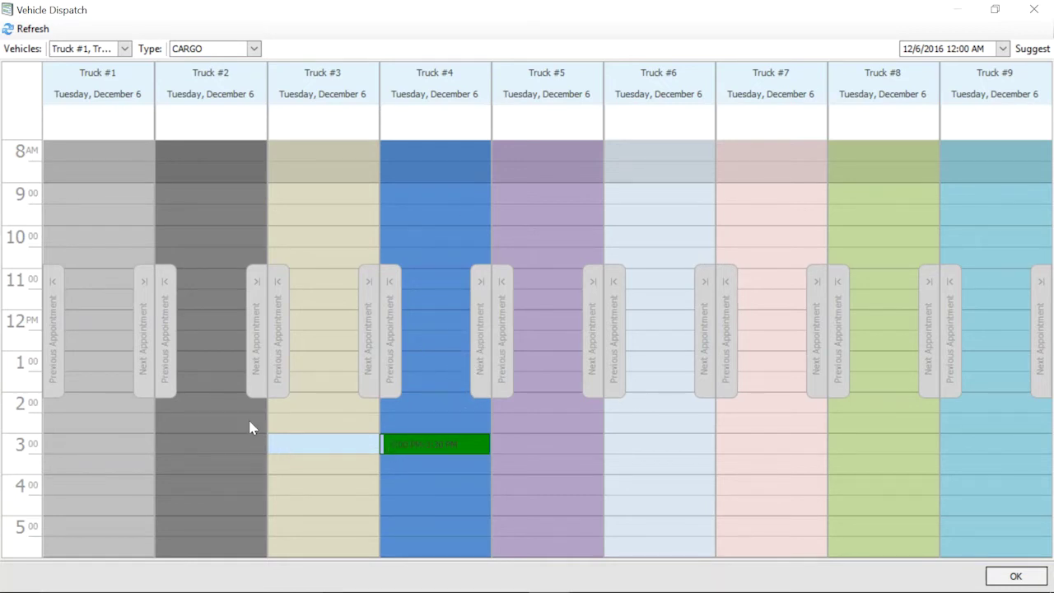
# Step: Move the delivery appointment to Truck #2 at 2:00 PM, accept the vehicle schedule and close the order
pyautogui.moveTo(414, 444)
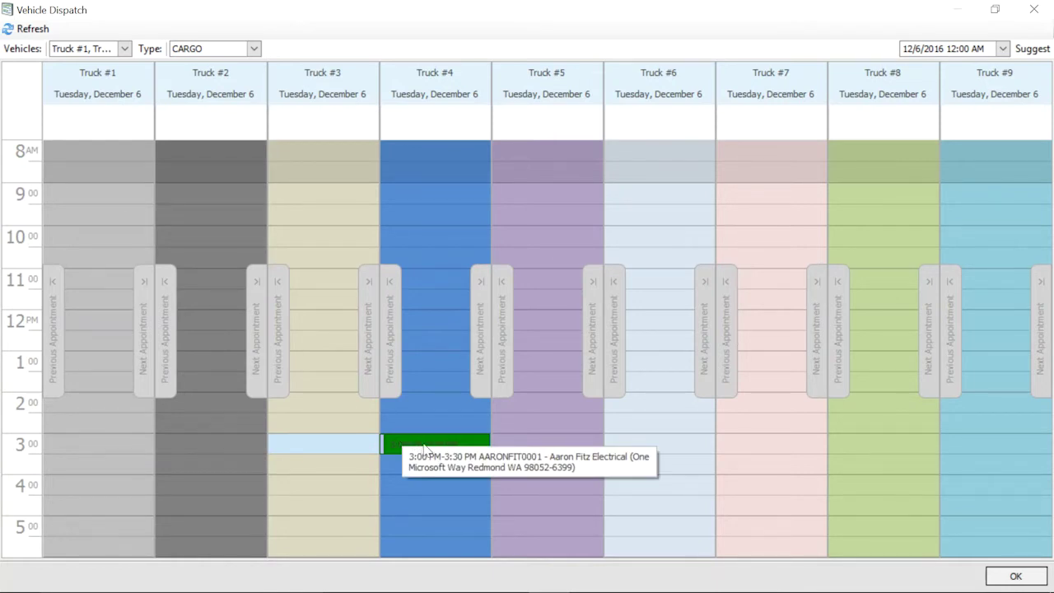
pyautogui.moveTo(434, 447); pyautogui.dragTo(225, 401)
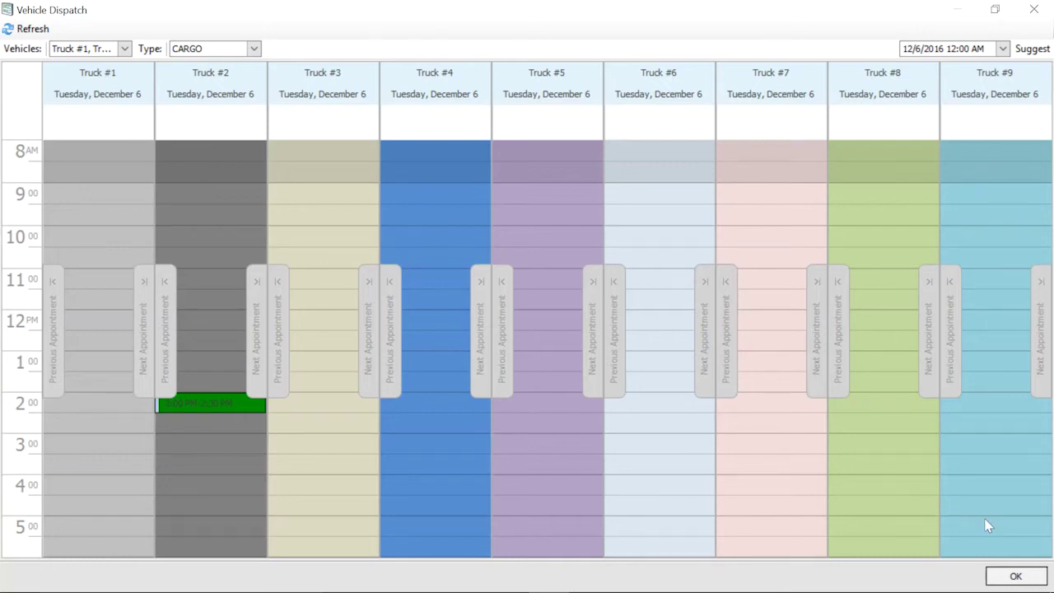
pyautogui.click(1010, 578)
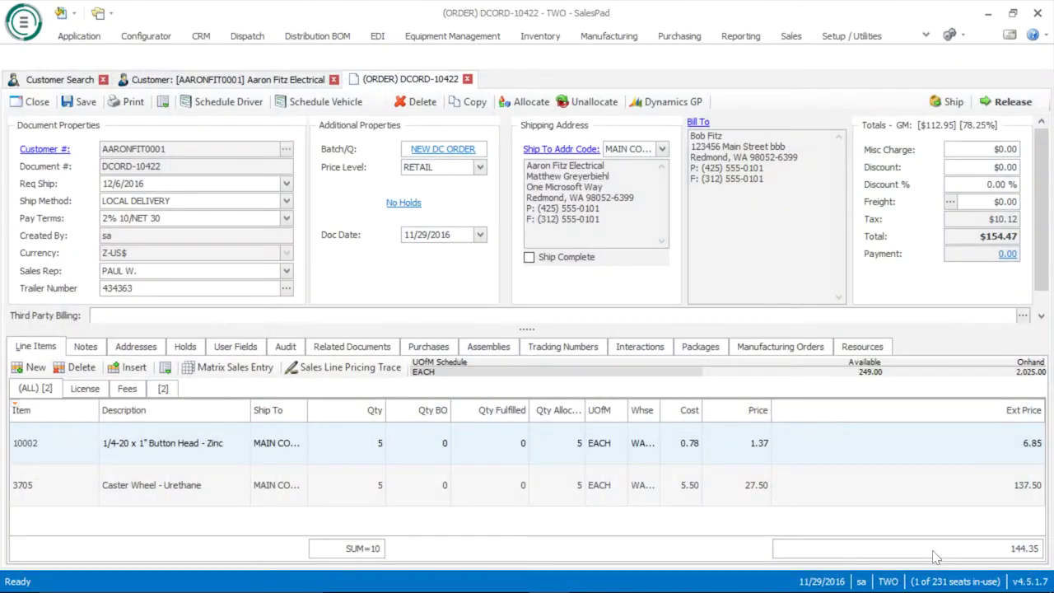
pyautogui.click(467, 79)
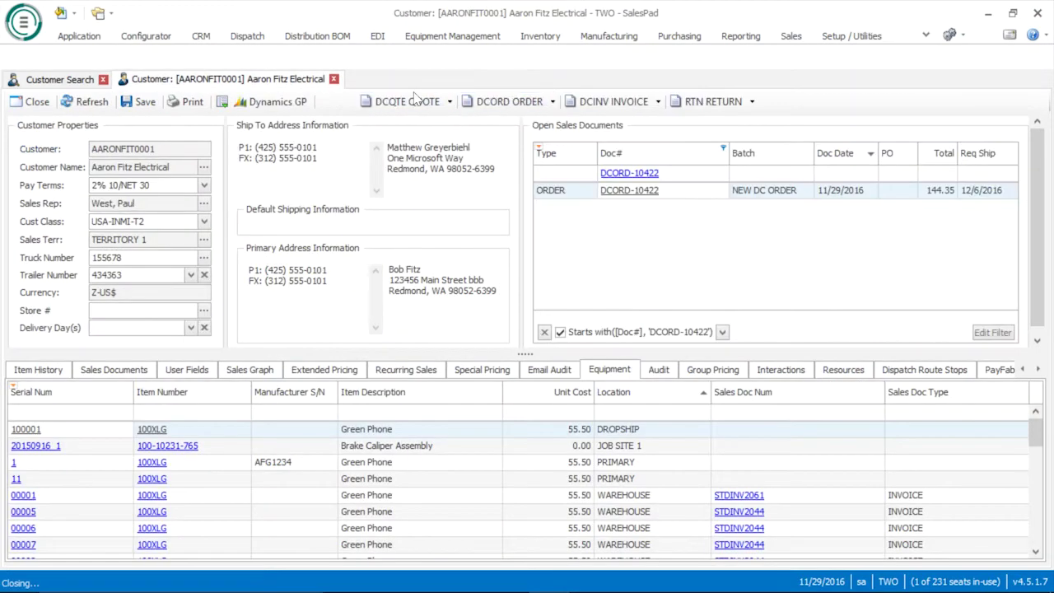
# Step: Look up the dispatch routes and open the route Truck# 6 Route 2
pyautogui.click(249, 36)
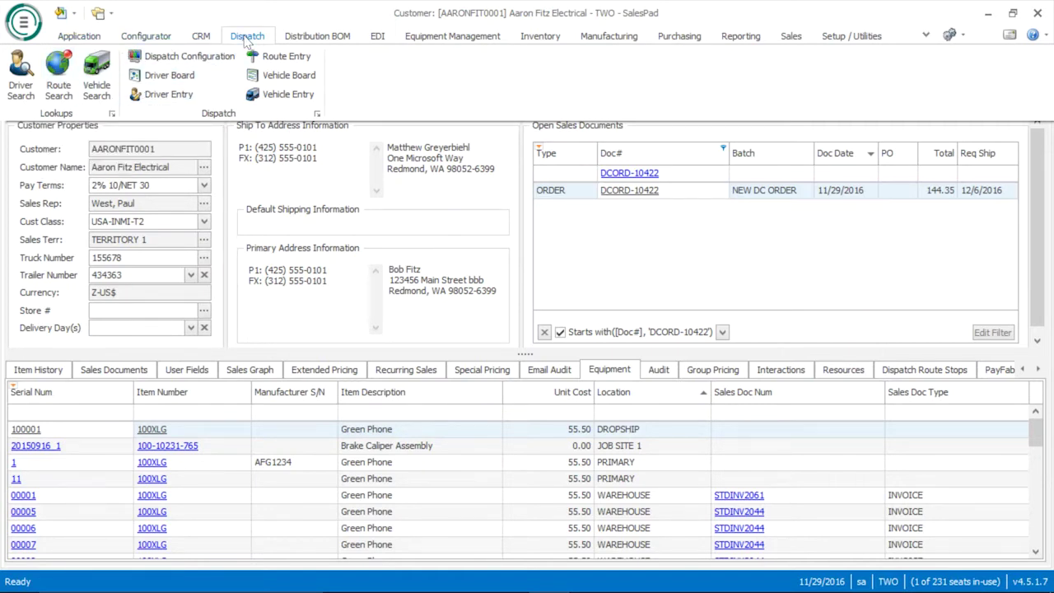
pyautogui.click(59, 78)
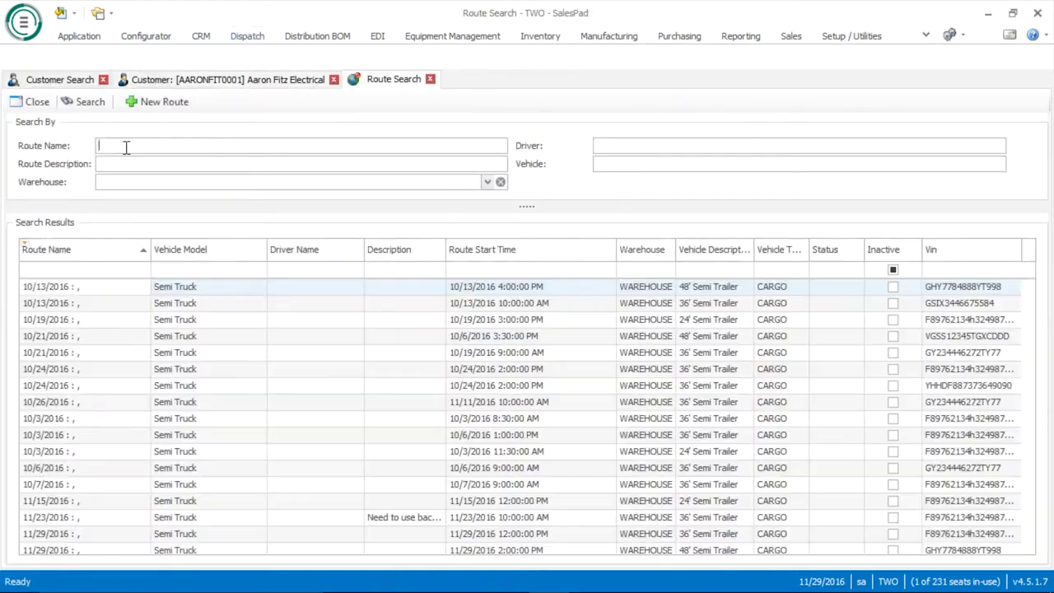
pyautogui.scroll(-8, 132, 303)
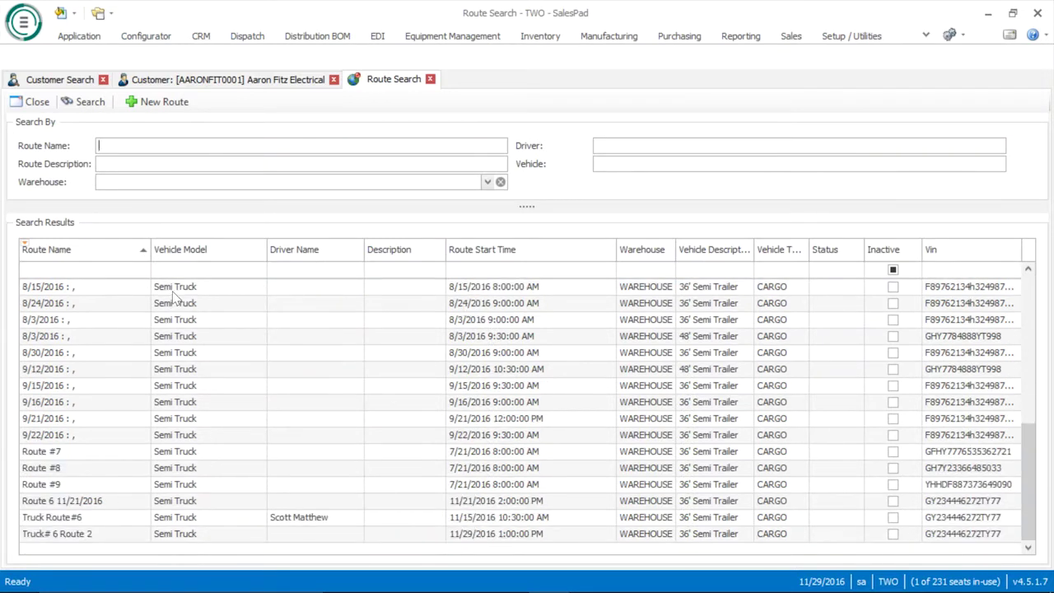
pyautogui.doubleClick(85, 539)
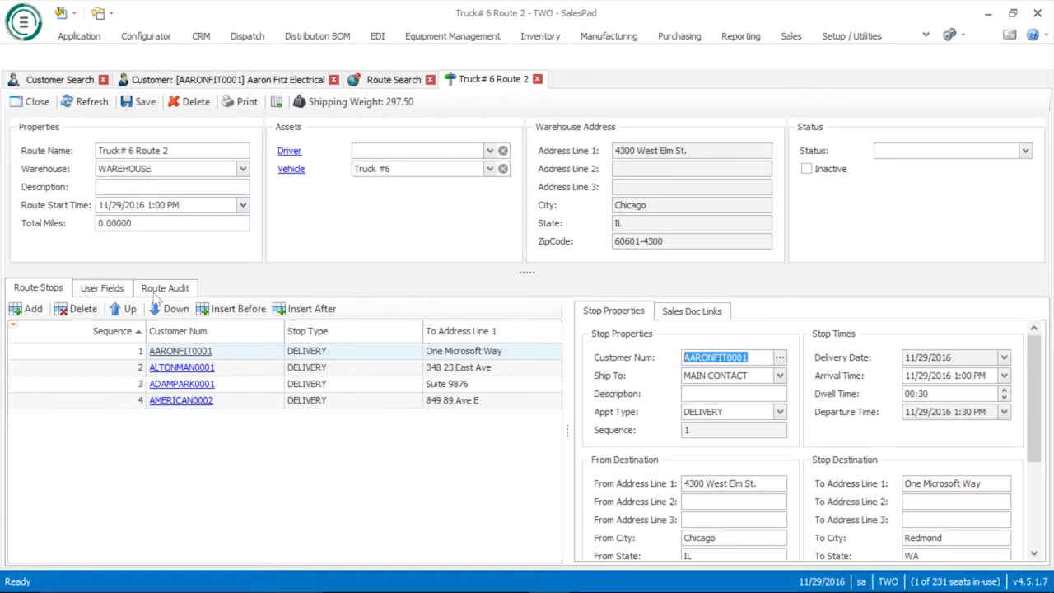
# Step: Review the stop properties, addresses and arrival times of each delivery stop on the route
pyautogui.click(309, 369)
pyautogui.click(311, 384)
pyautogui.click(312, 400)
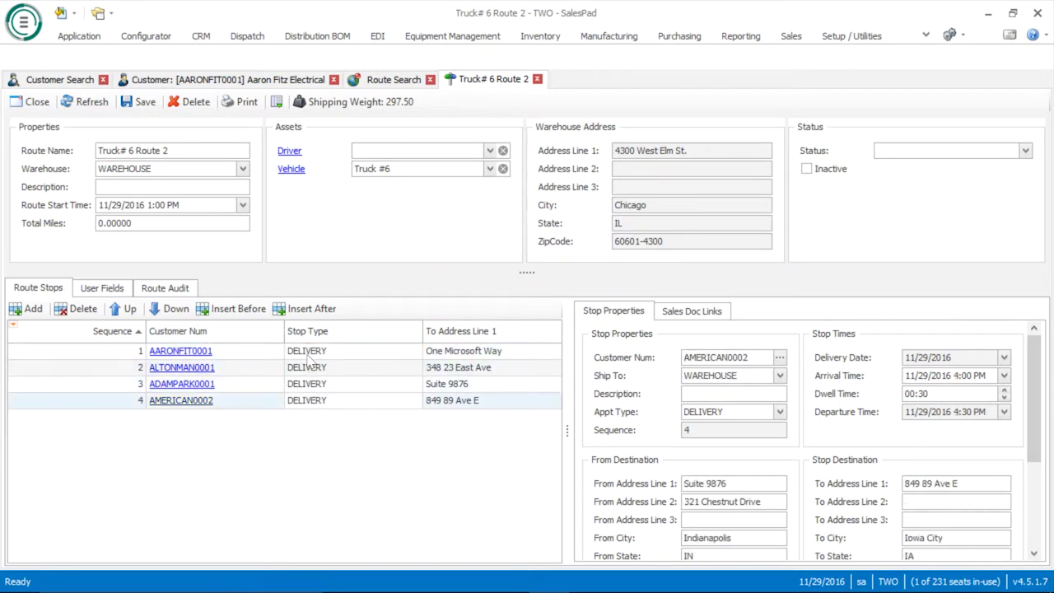
pyautogui.click(306, 353)
pyautogui.click(312, 368)
pyautogui.click(312, 383)
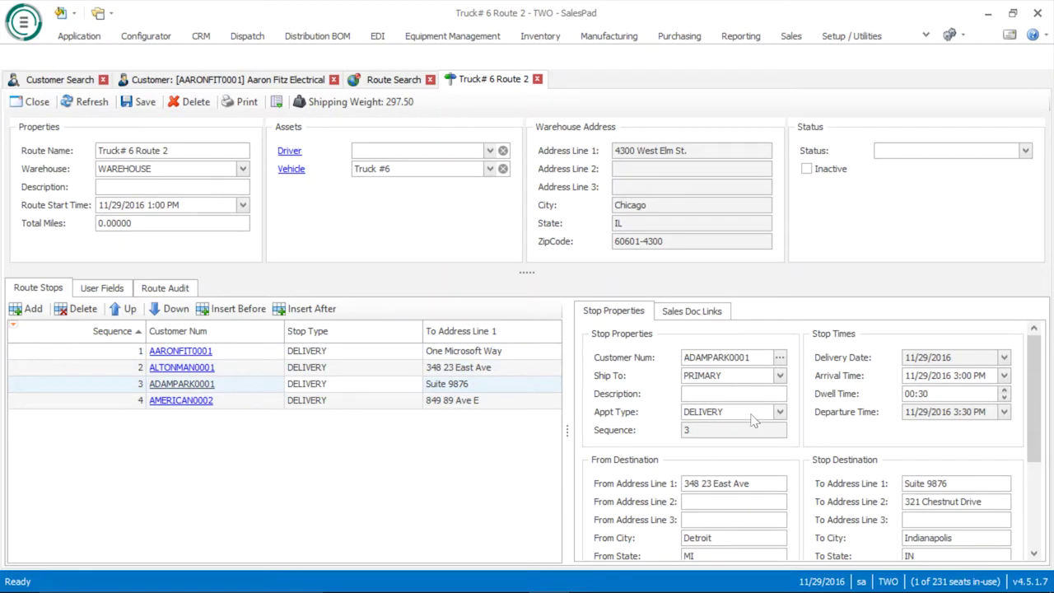
pyautogui.click(451, 401)
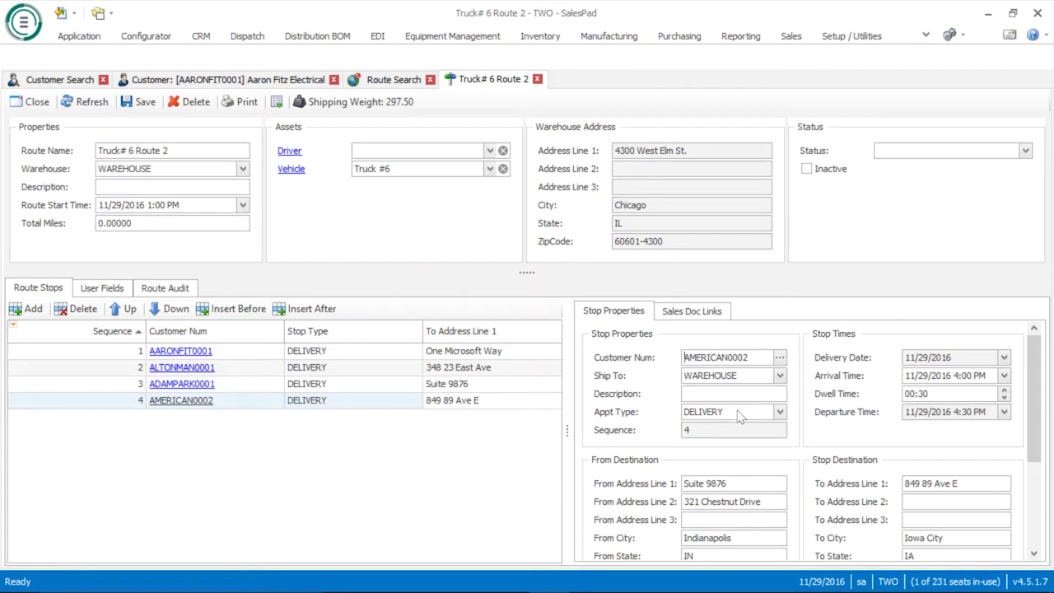
# Step: Review the sales documents linked to the fourth, third and second stops of the route
pyautogui.click(697, 320)
pyautogui.click(417, 402)
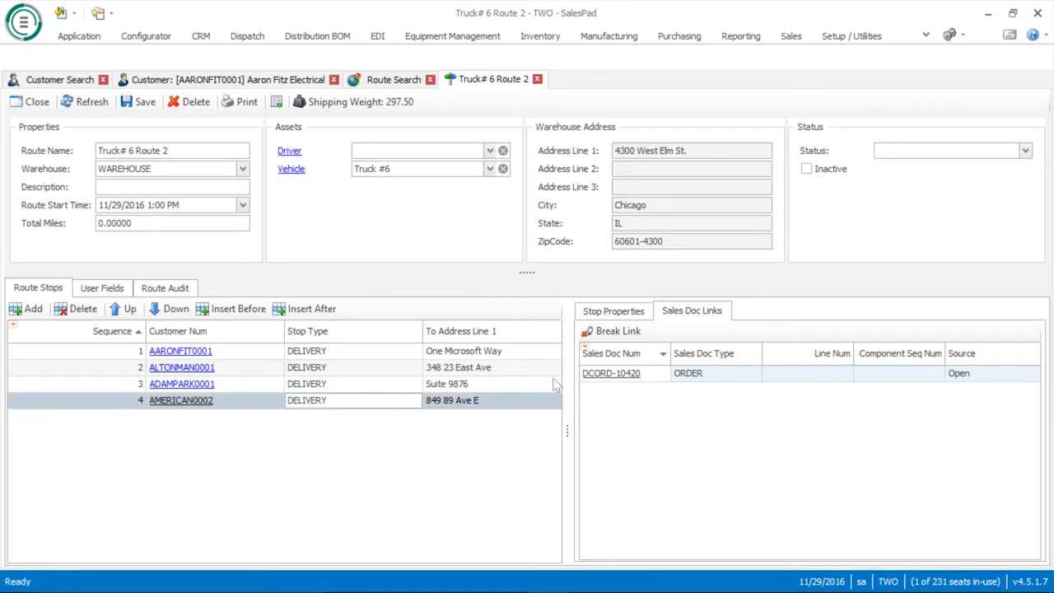
pyautogui.click(391, 390)
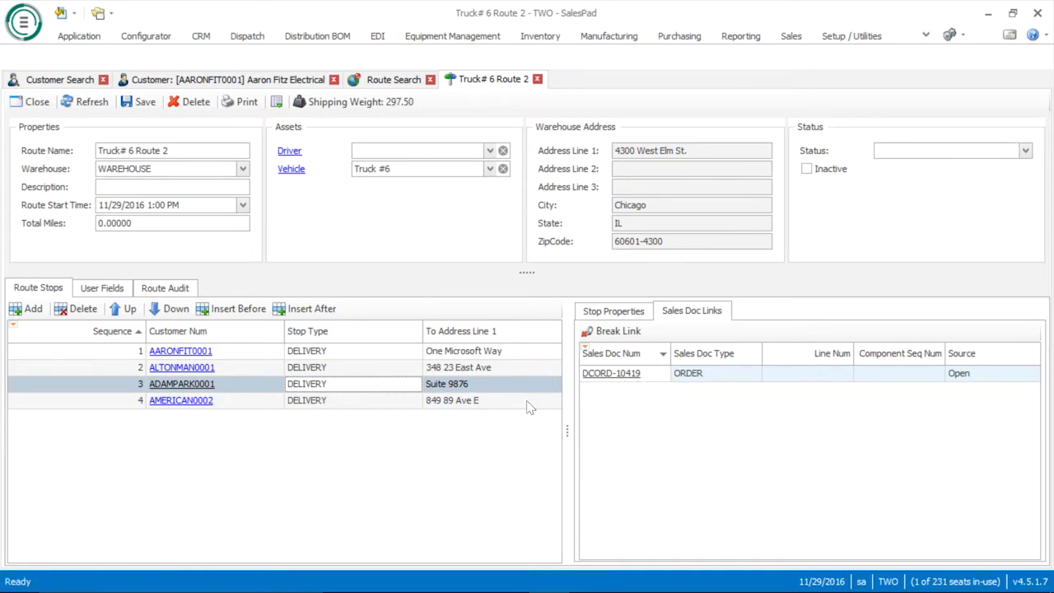
pyautogui.click(390, 371)
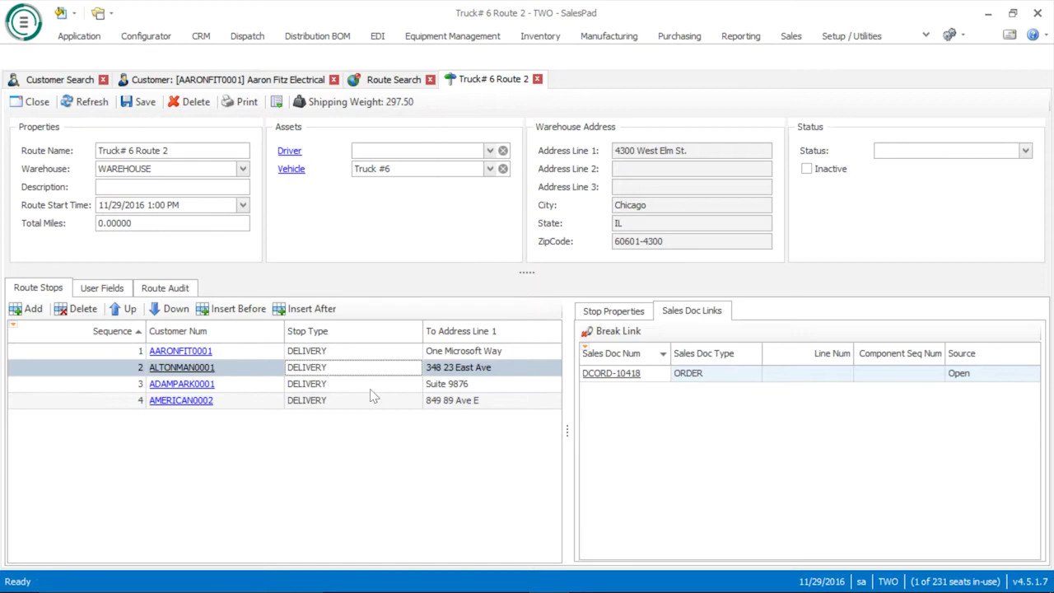
# Step: Review the sales document linked to the route's first stop, the route name and the drivers available for assignment
pyautogui.click(368, 354)
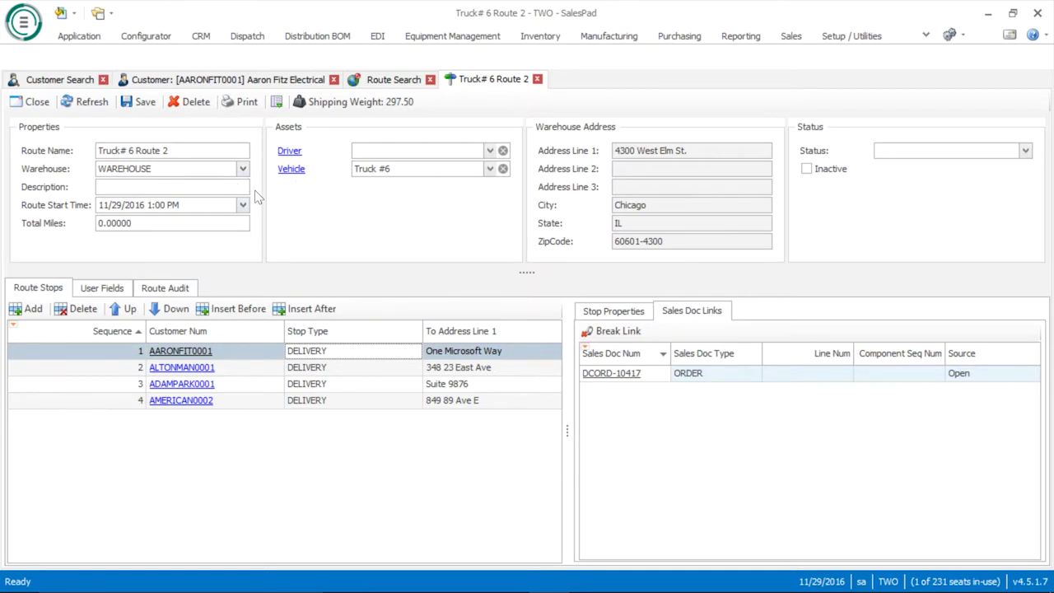
pyautogui.click(206, 149)
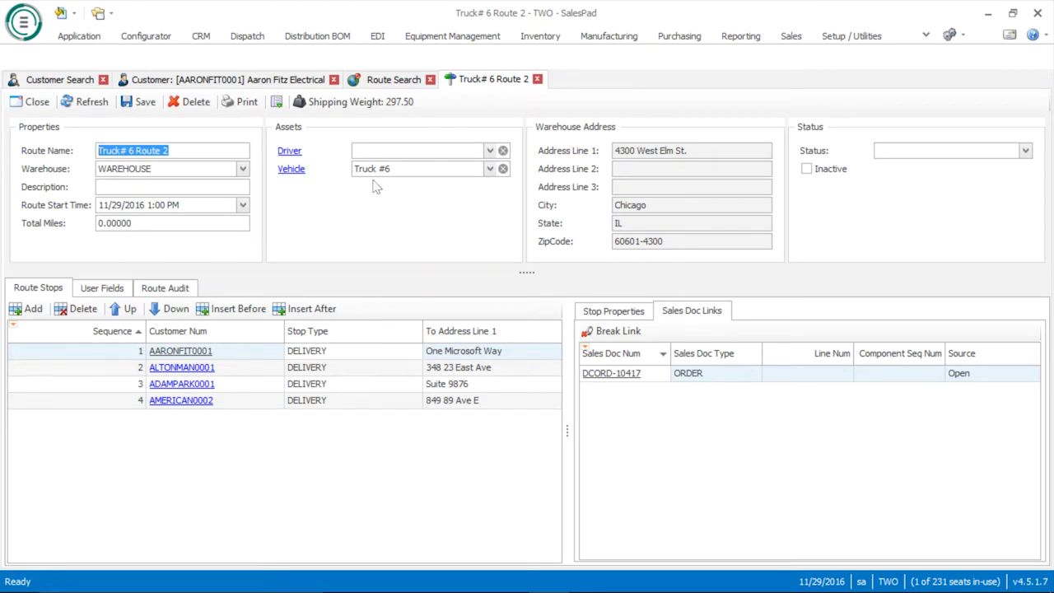
pyautogui.click(364, 151)
pyautogui.click(441, 154)
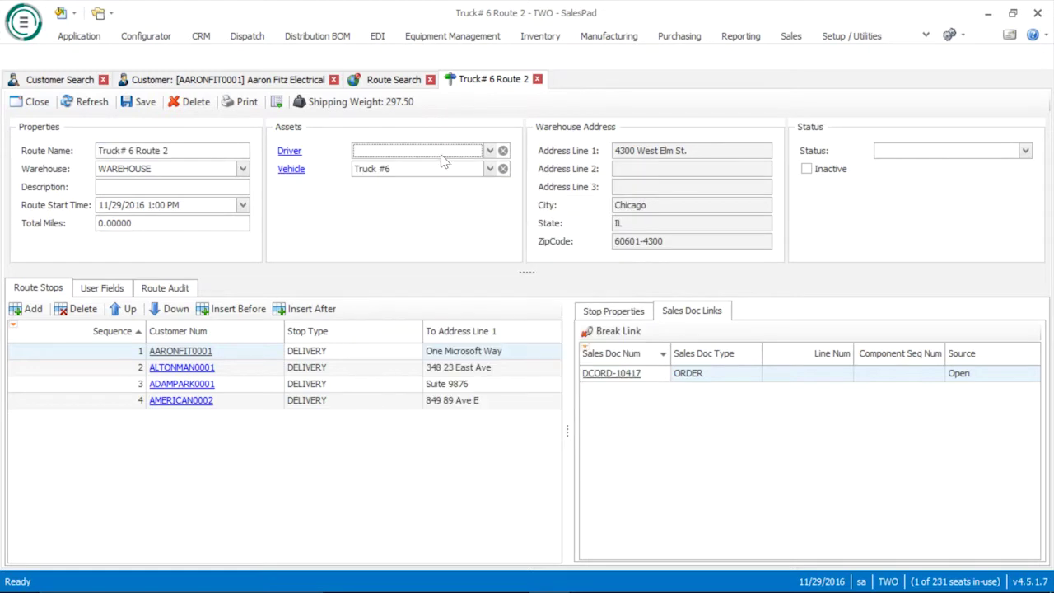
pyautogui.click(490, 150)
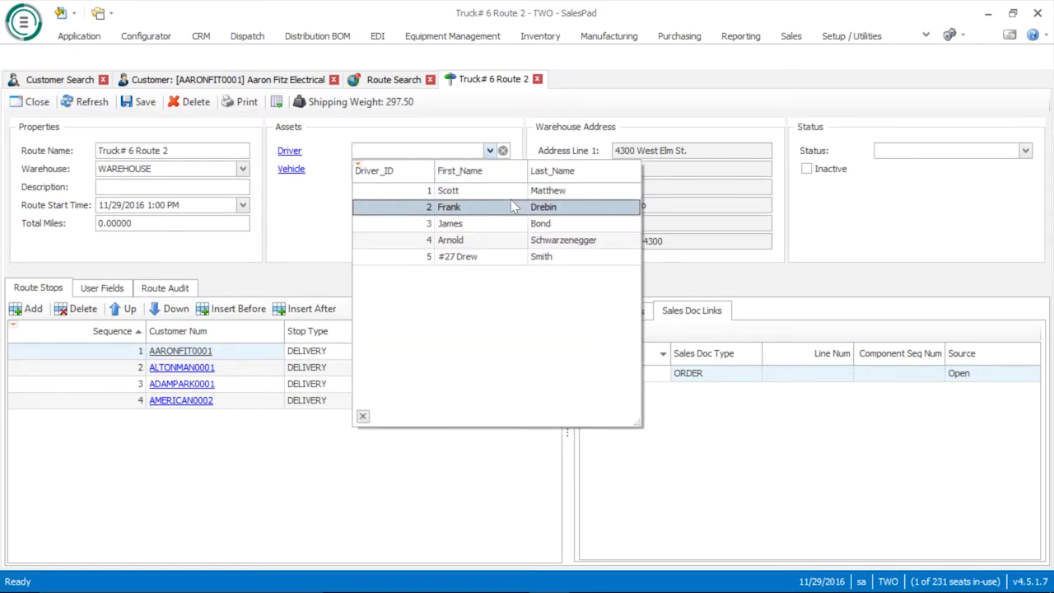
pyautogui.click(288, 226)
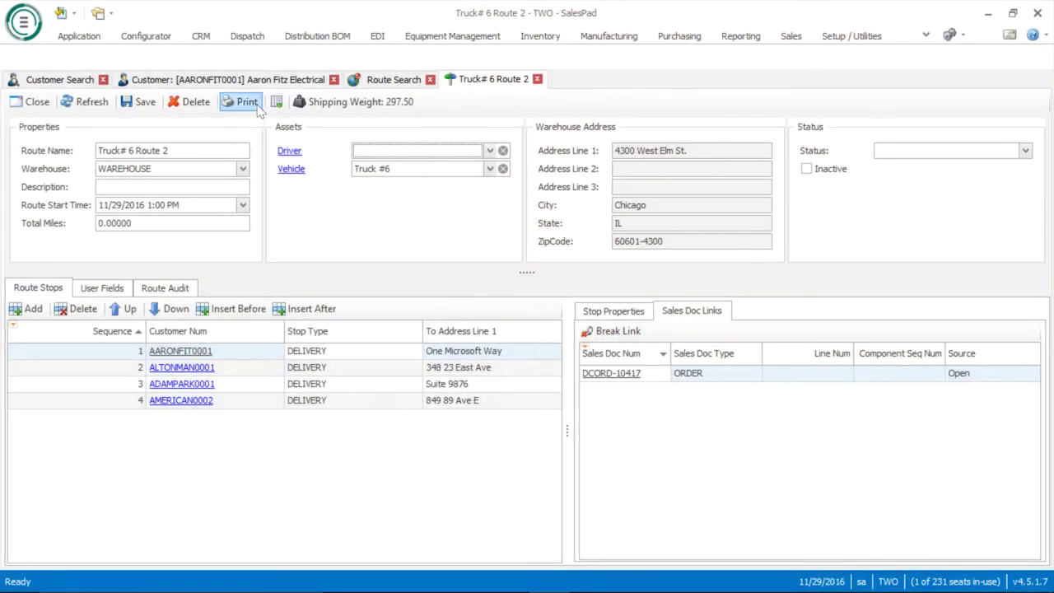
# Step: Open a print preview of the Dispatch Route Report for Truck# 6 Route 2
pyautogui.click(247, 102)
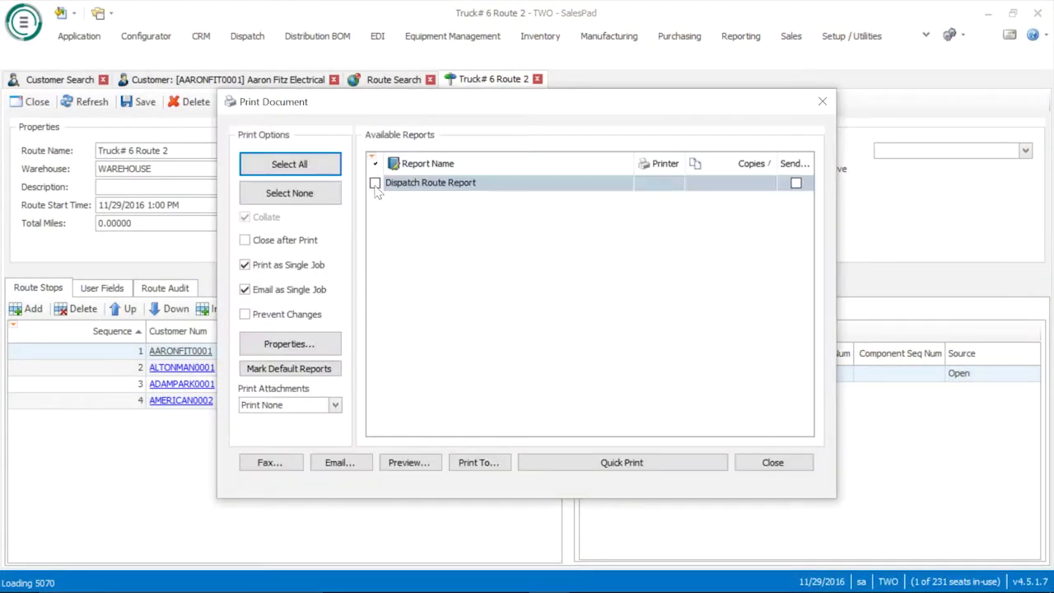
pyautogui.click(376, 183)
pyautogui.click(423, 461)
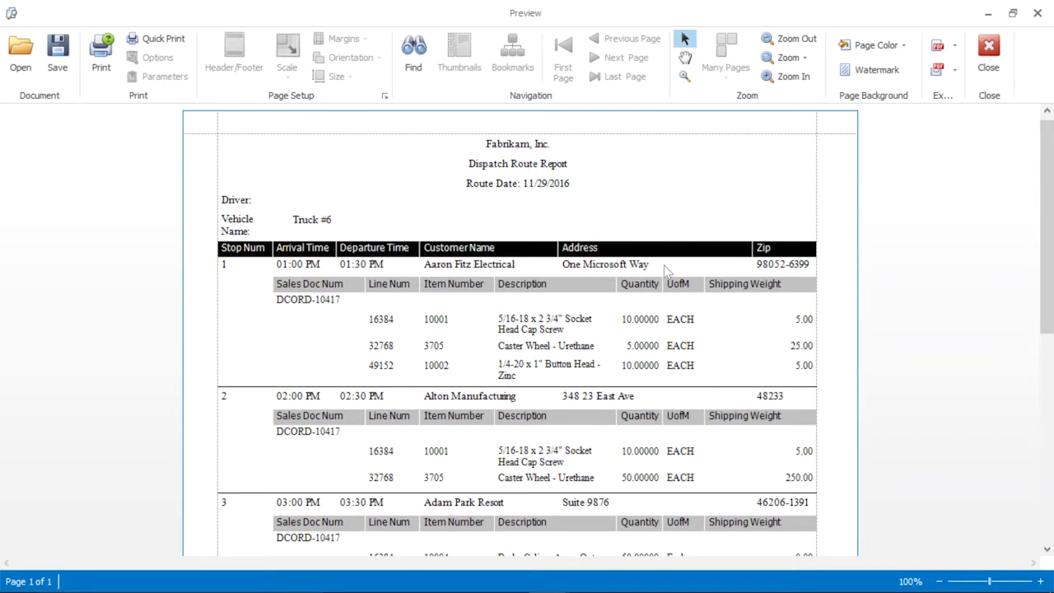
# Step: Examine the stop times, customer addresses, items and shipping weights in the Dispatch Route Report, and close the preview
pyautogui.scroll(-1, 650, 274)
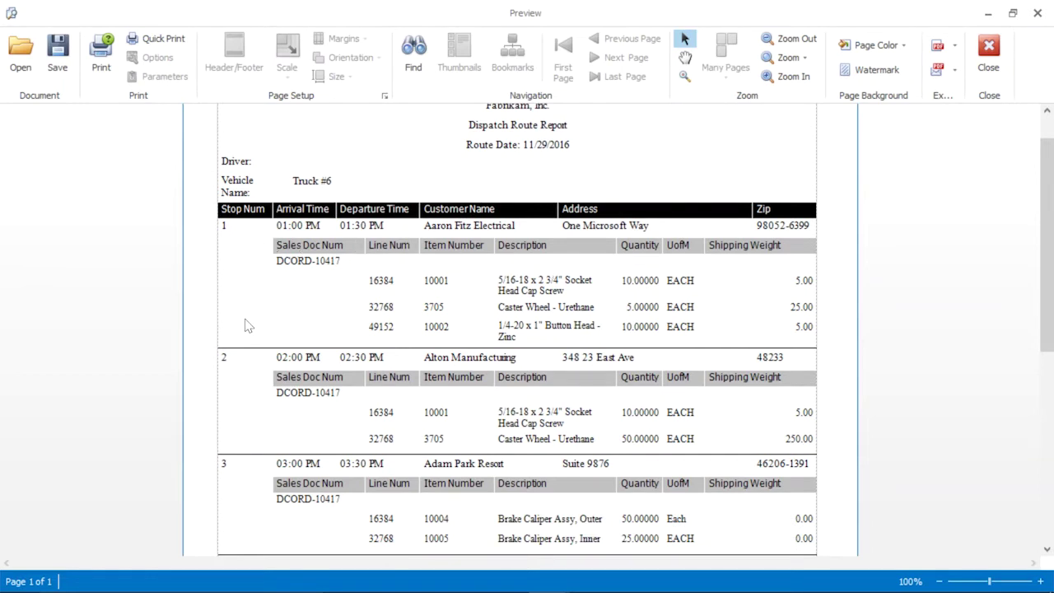
pyautogui.scroll(-3, 245, 383)
pyautogui.scroll(2, 280, 461)
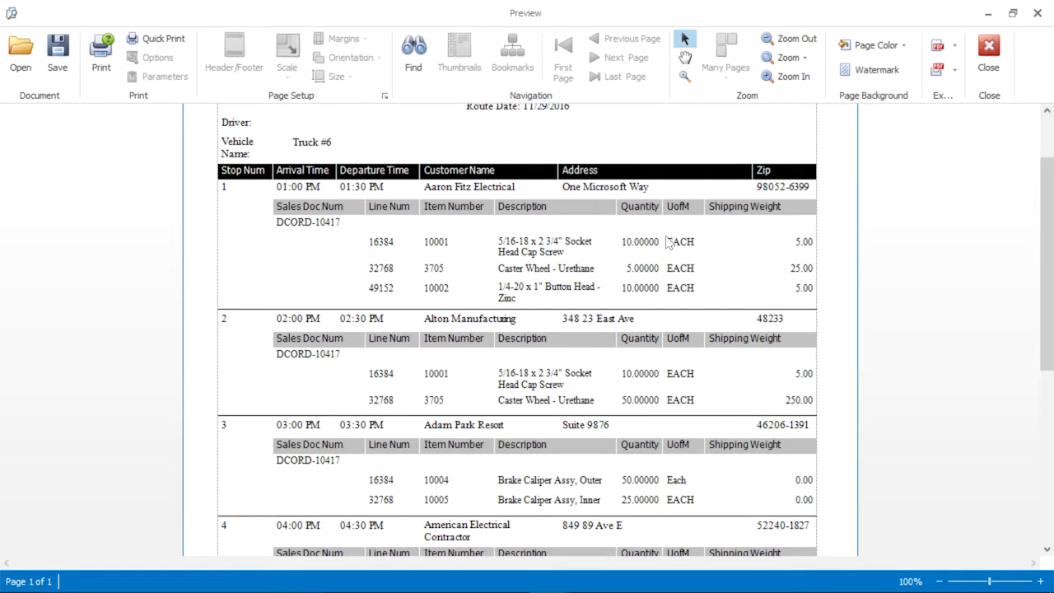
pyautogui.scroll(-2, 590, 271)
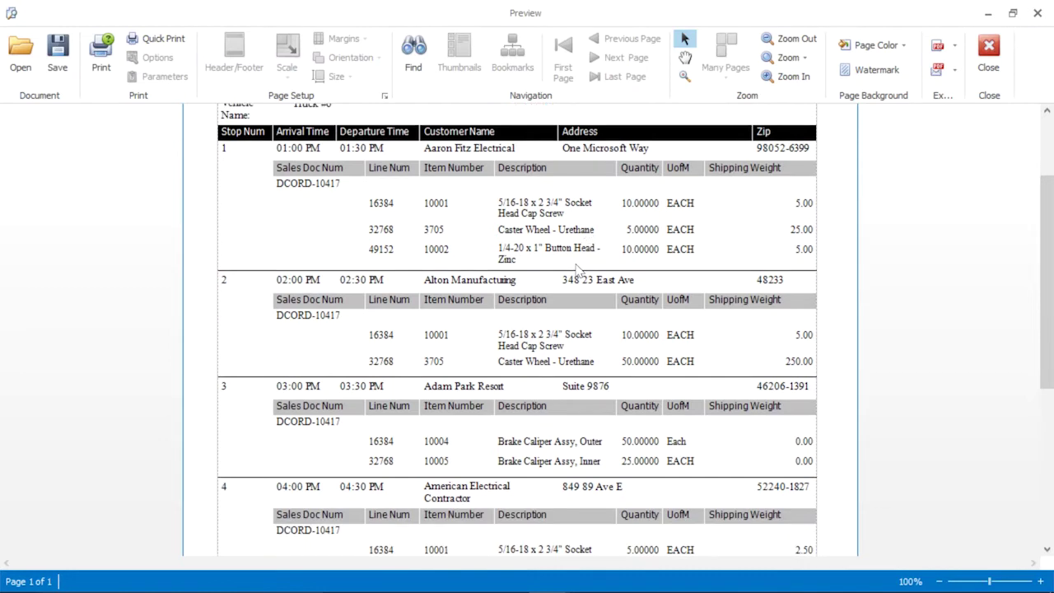
pyautogui.scroll(-1, 574, 270)
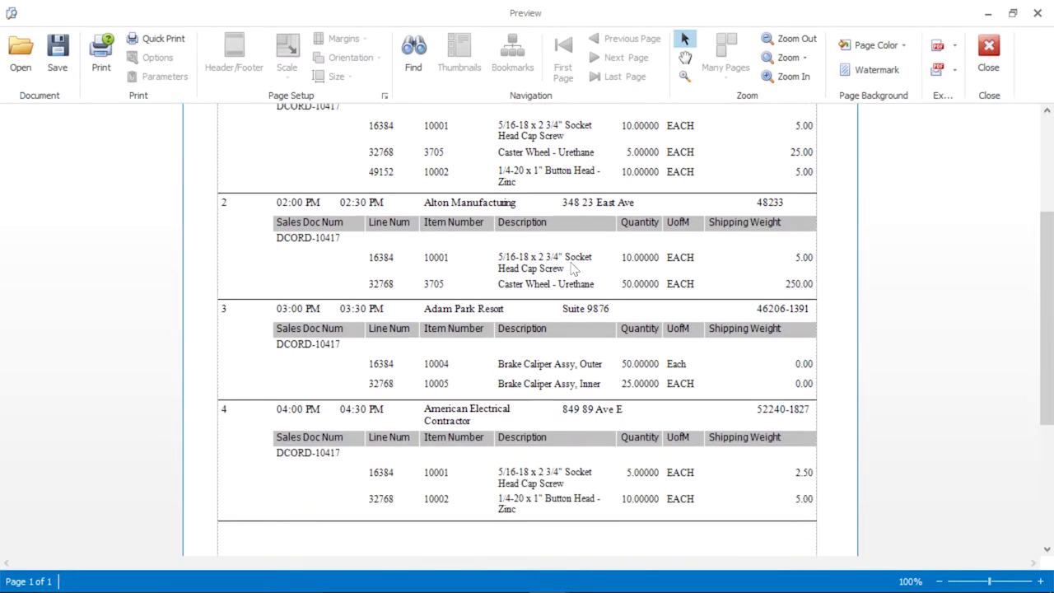
pyautogui.scroll(-1, 574, 269)
pyautogui.scroll(6, 617, 254)
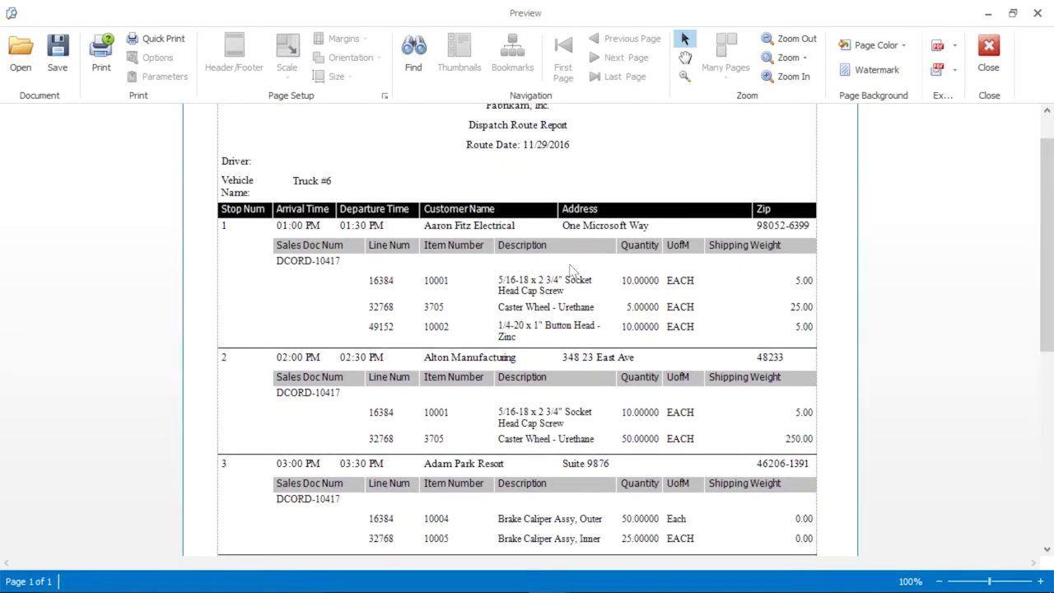
pyautogui.click(988, 56)
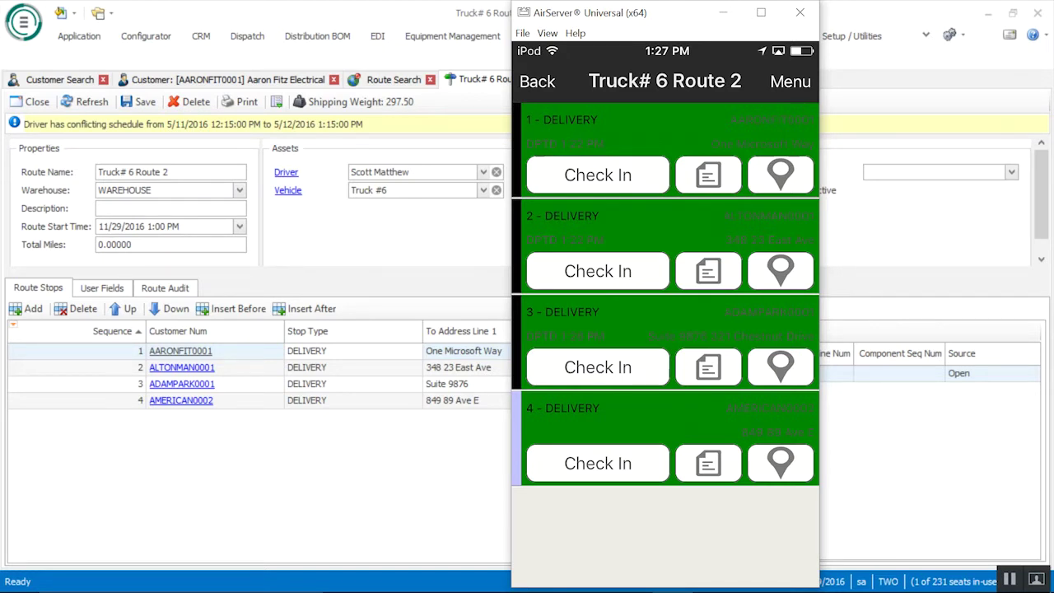
# Step: In the mirrored mobile app, open the sales document for the route's third delivery stop and read through its details
pyautogui.click(708, 372)
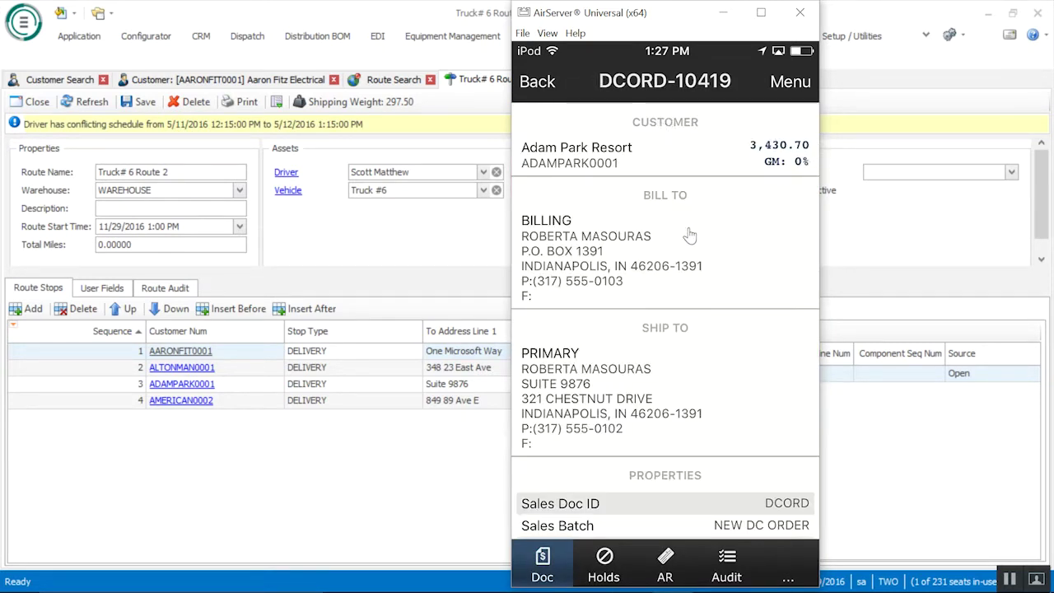
pyautogui.scroll(-4, 690, 247)
pyautogui.scroll(-10, 690, 257)
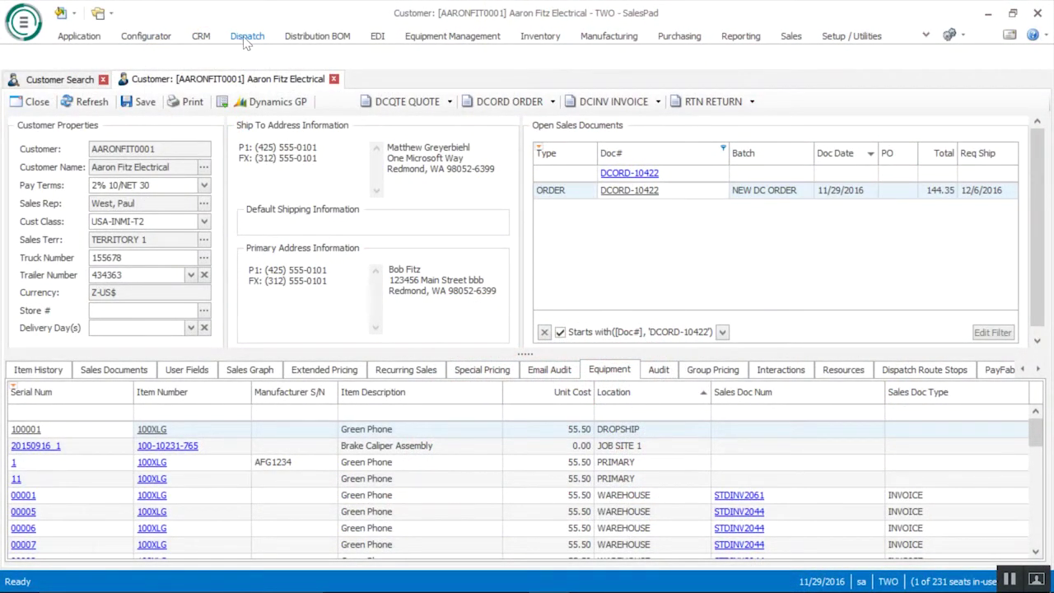
# Step: Look up the dispatch drivers and open the record of the driver with ID 5
pyautogui.click(246, 39)
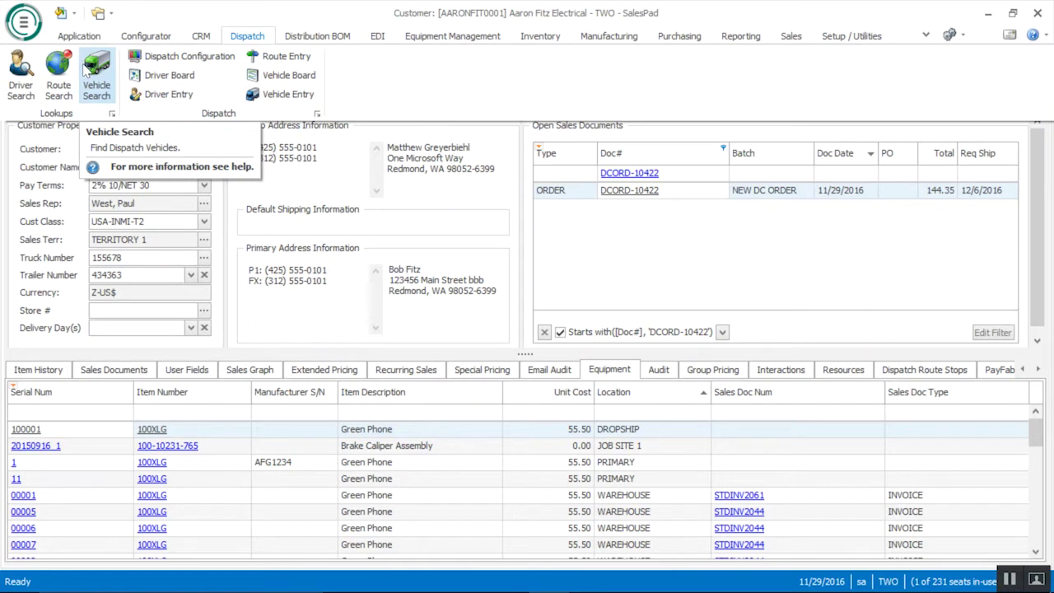
pyautogui.click(33, 91)
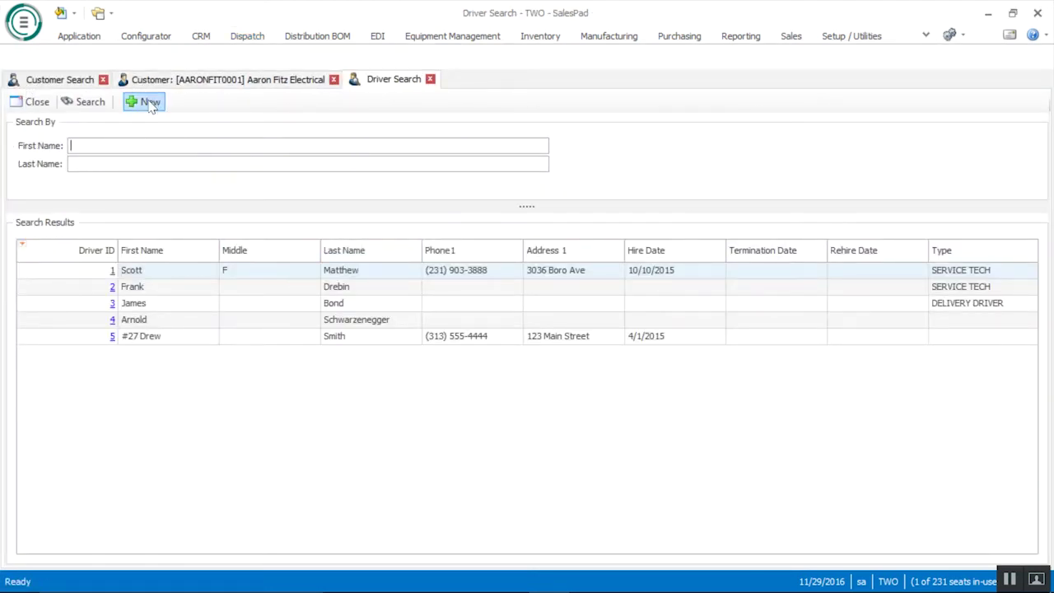
pyautogui.click(112, 336)
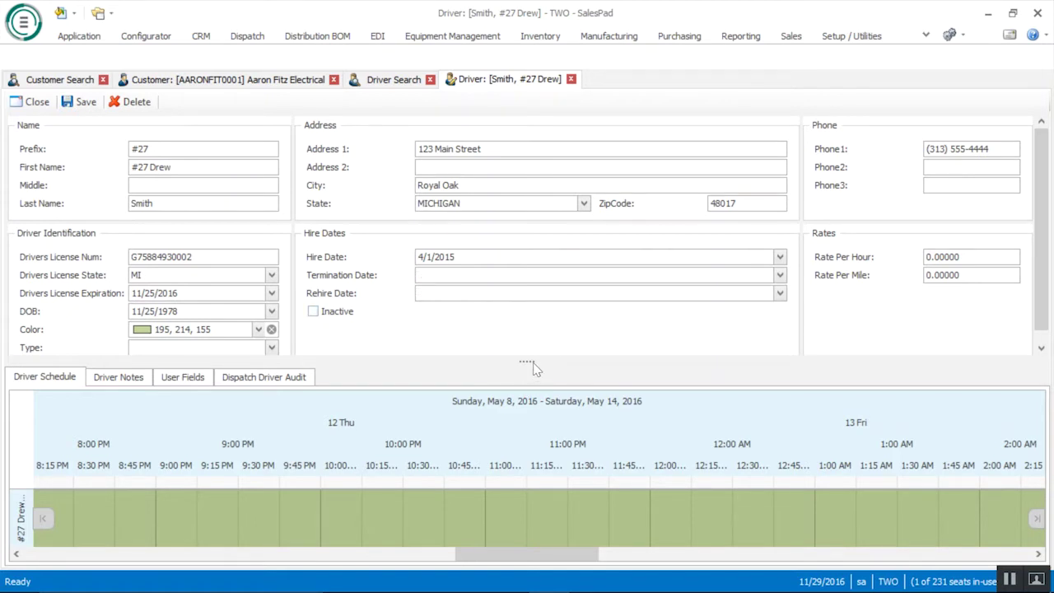
# Step: Enlarge the driver's schedule area and review the driver's notes, user fields, dispatch audit and schedule
pyautogui.moveTo(534, 347); pyautogui.dragTo(531, 309)
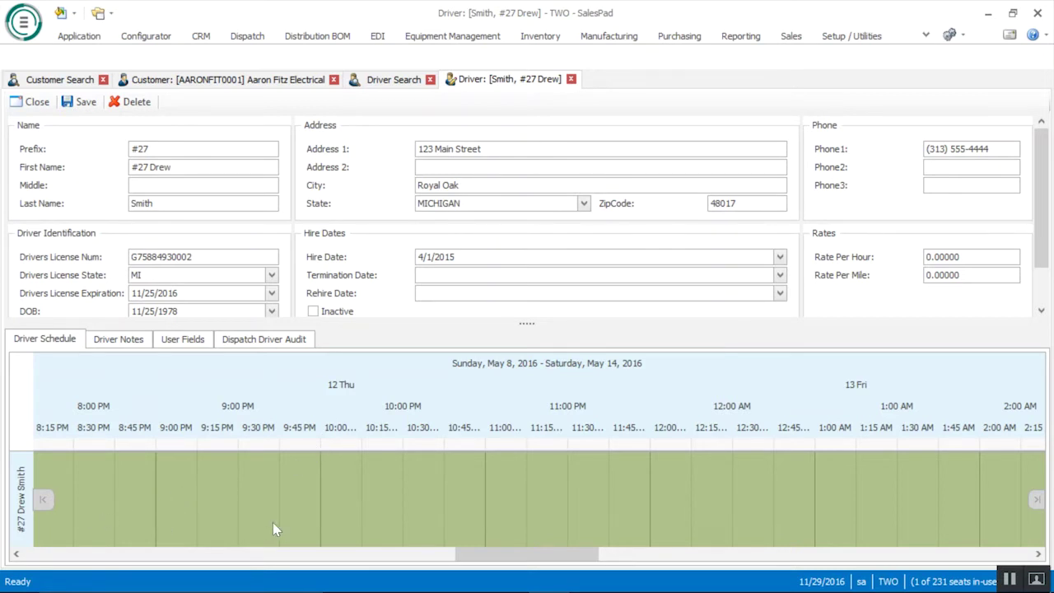
pyautogui.click(147, 342)
pyautogui.click(182, 339)
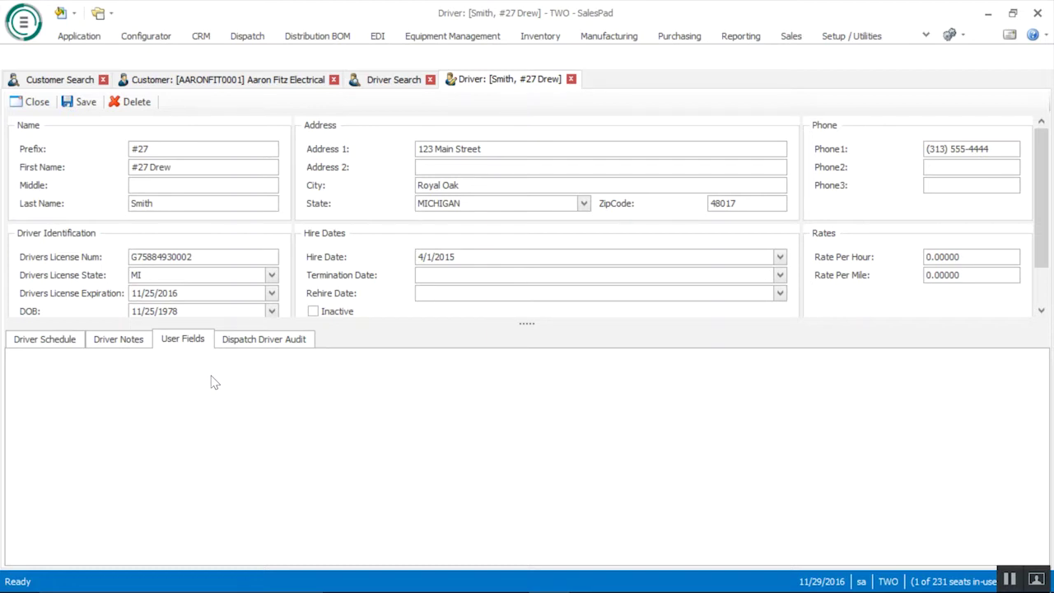
pyautogui.click(256, 350)
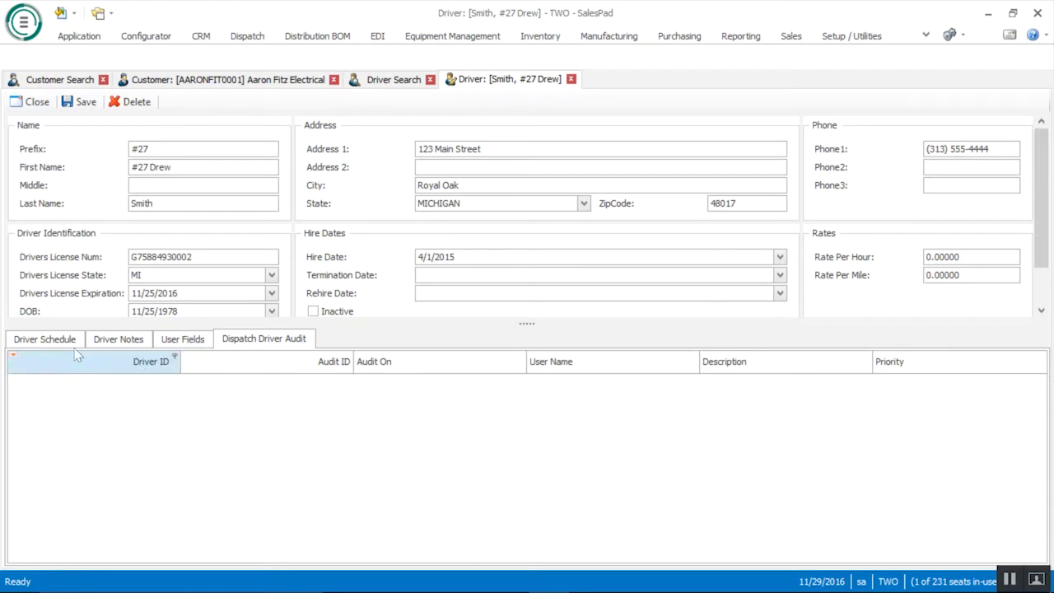
pyautogui.click(49, 342)
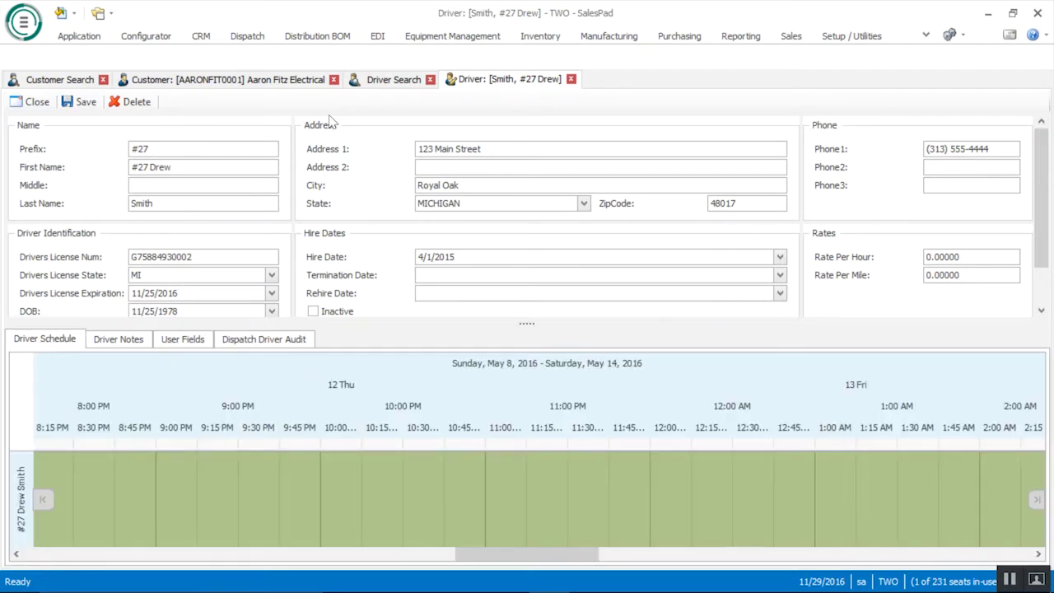
# Step: Look up the dispatch vehicles and open the record of Truck #1
pyautogui.click(247, 37)
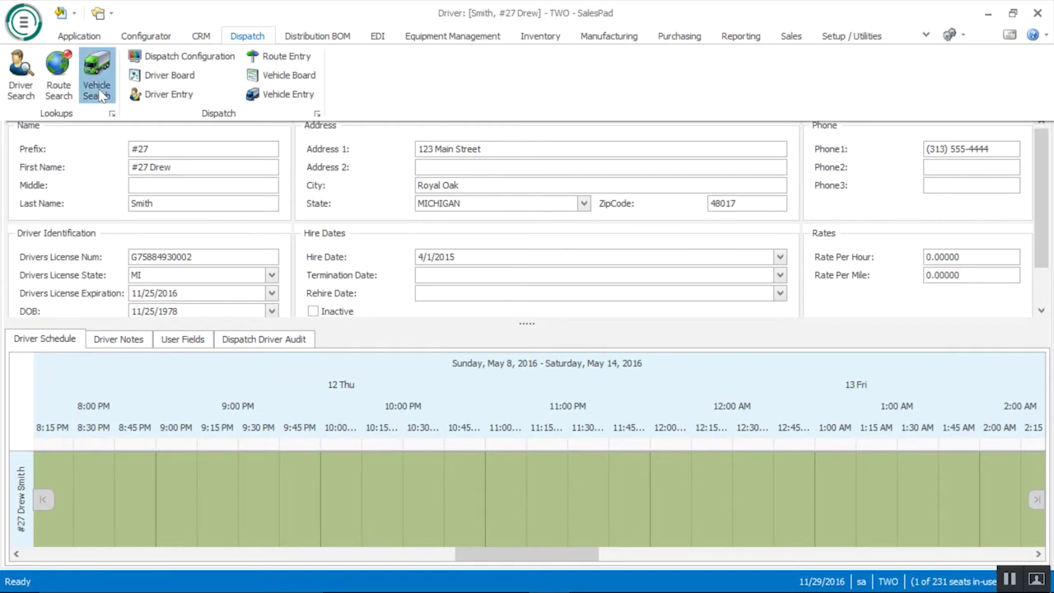
pyautogui.click(96, 91)
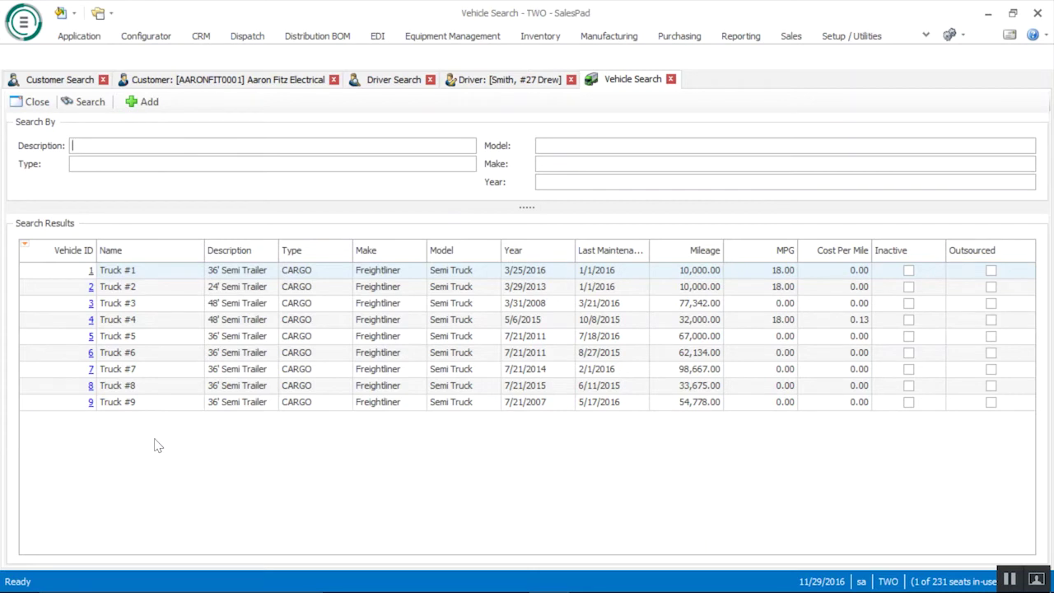
pyautogui.doubleClick(103, 270)
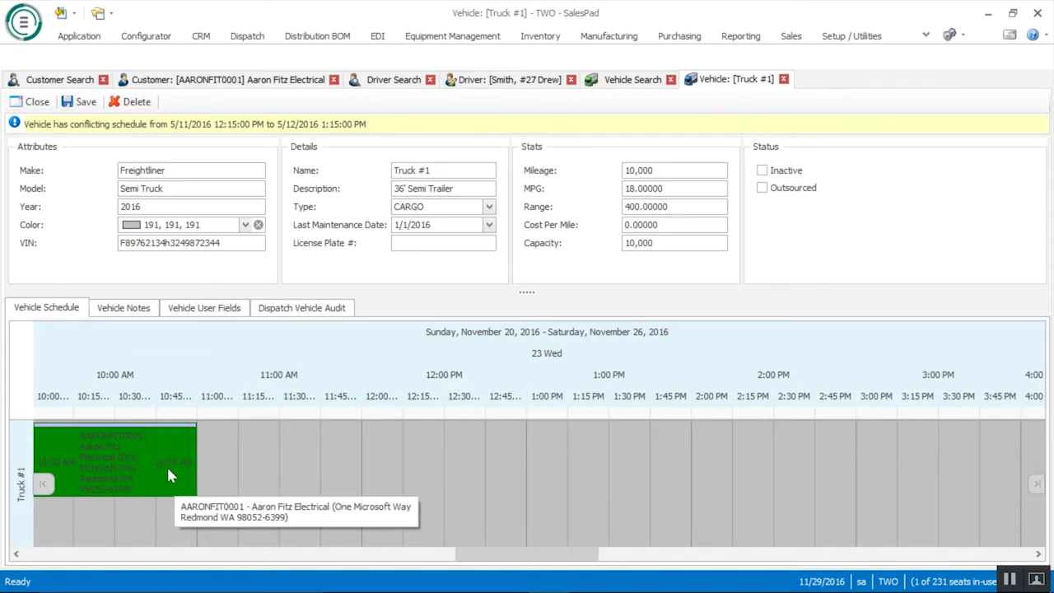
# Step: Review Truck #1's user fields, vehicle notes, dispatch audit and schedule
pyautogui.click(197, 314)
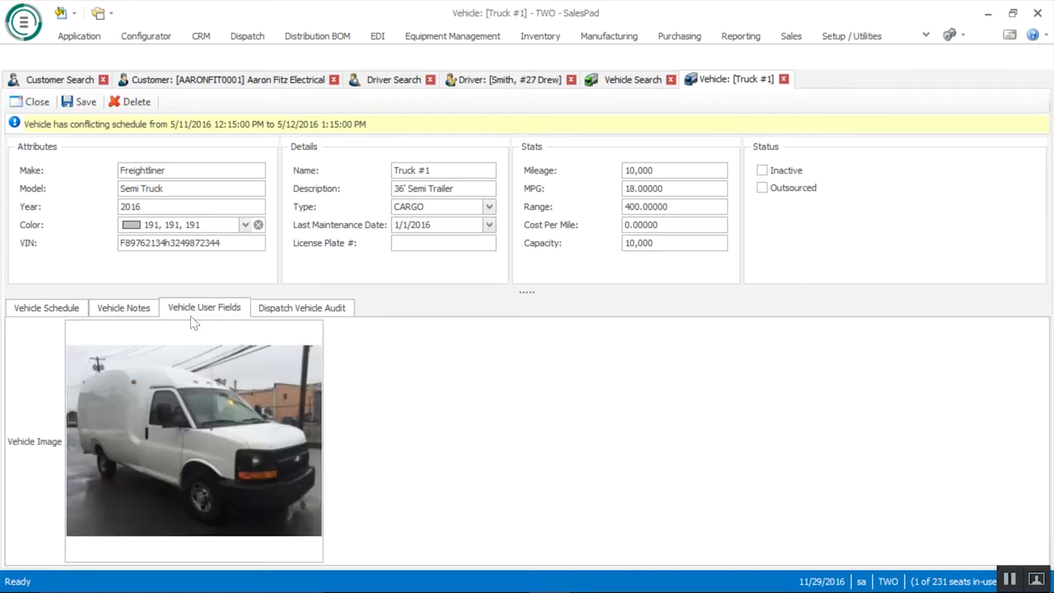
pyautogui.click(138, 312)
pyautogui.click(275, 311)
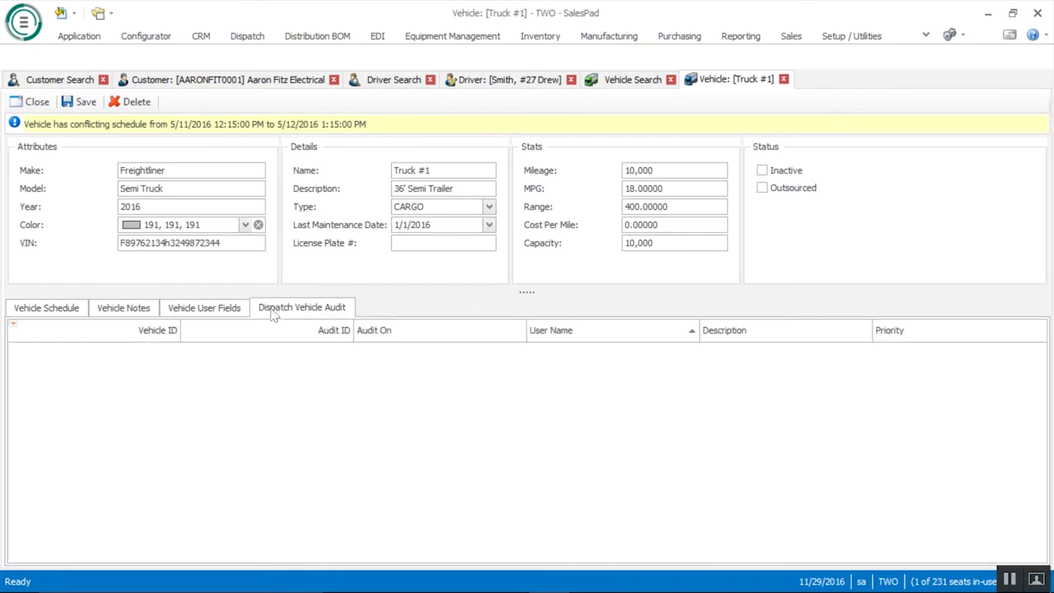
pyautogui.click(48, 311)
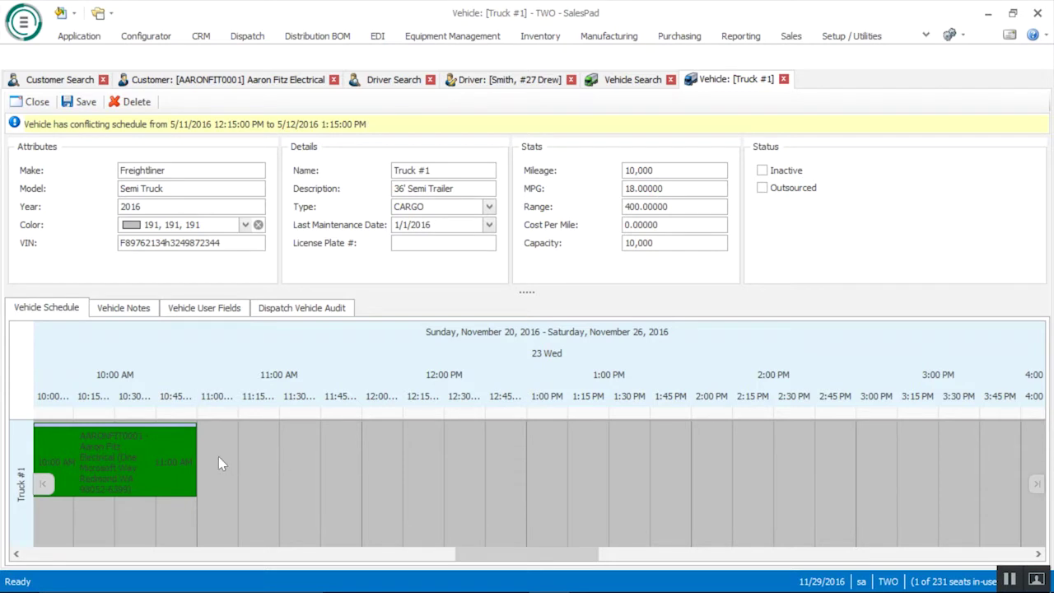
# Step: Add a MAINTENANCE appointment on 11/23/2016 from 11:15 to 11:30 AM for Truck #1 with the note "Oil Change", and close the vehicle record
pyautogui.rightClick(266, 468)
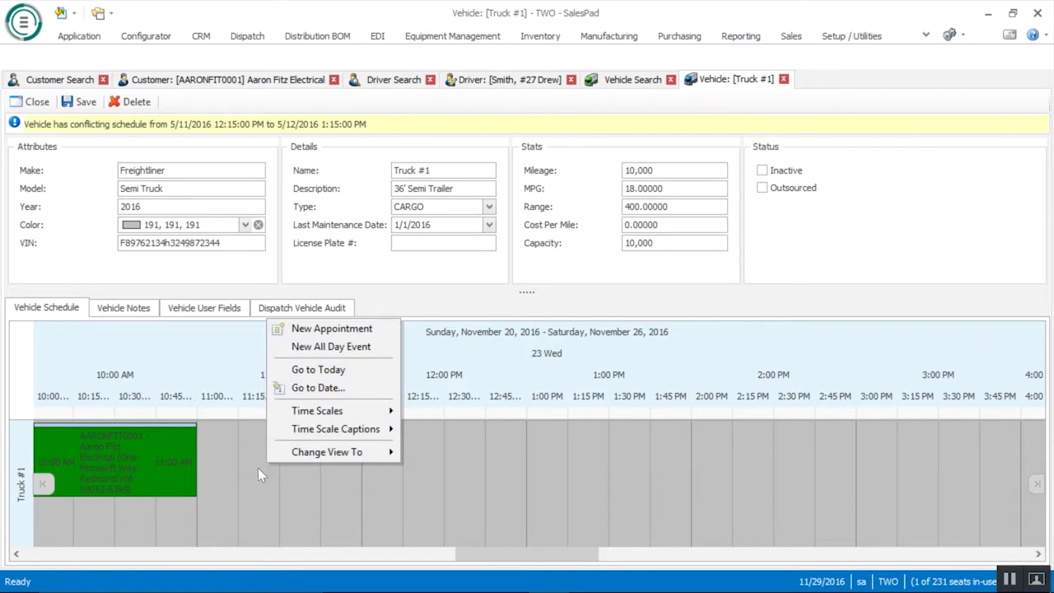
pyautogui.doubleClick(257, 468)
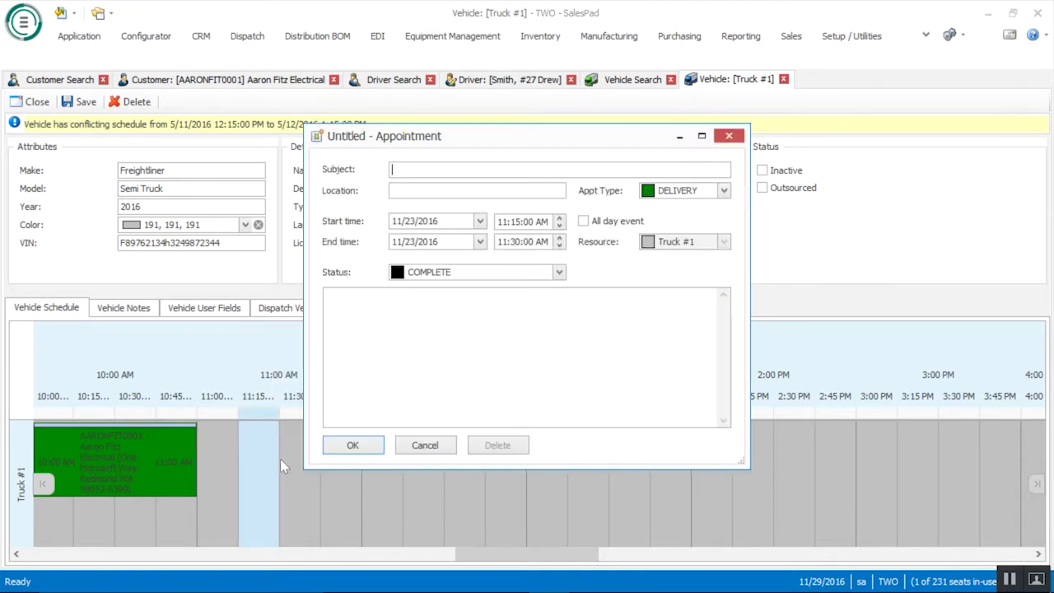
pyautogui.click(724, 191)
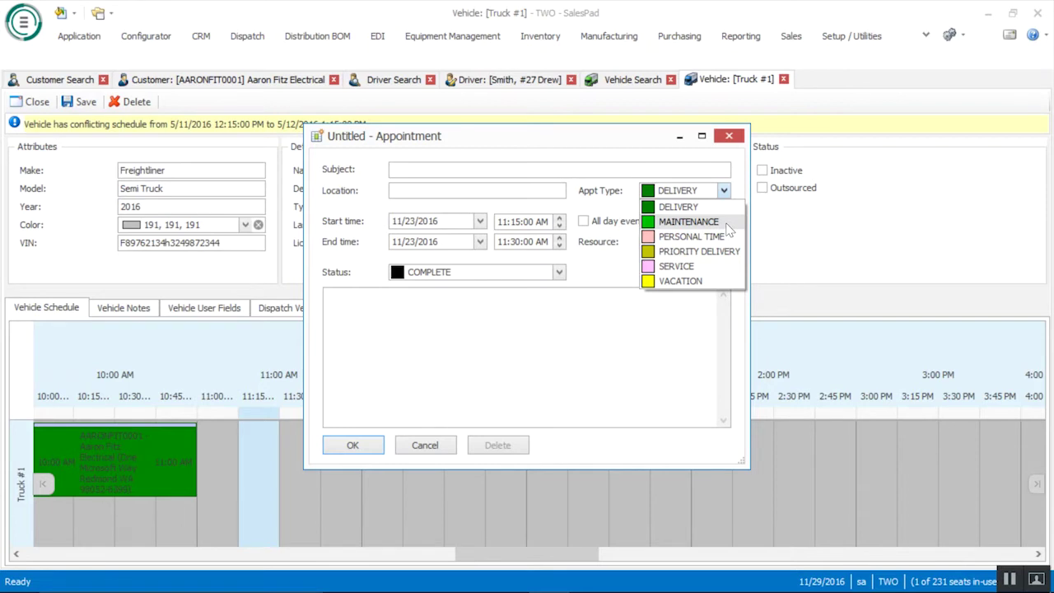
pyautogui.click(713, 223)
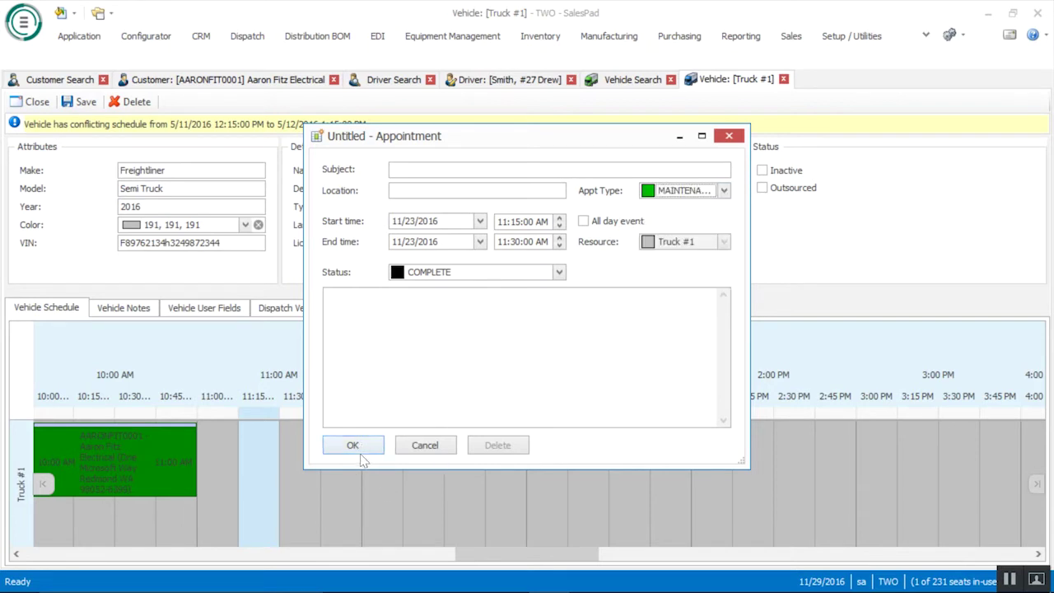
pyautogui.click(403, 300)
pyautogui.write('Oil Change')
pyautogui.press('Return')
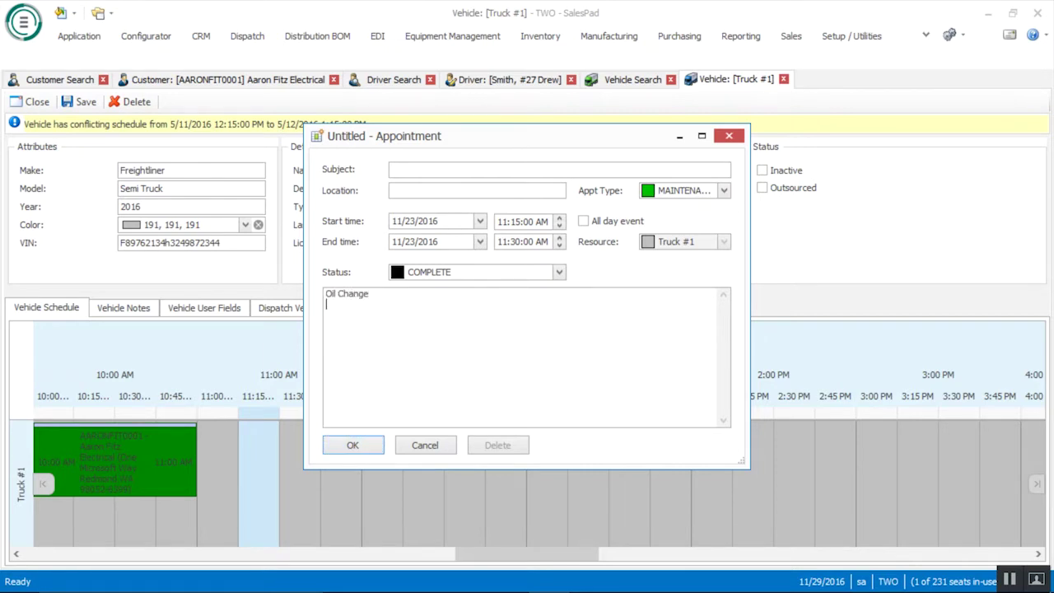
pyautogui.click(352, 444)
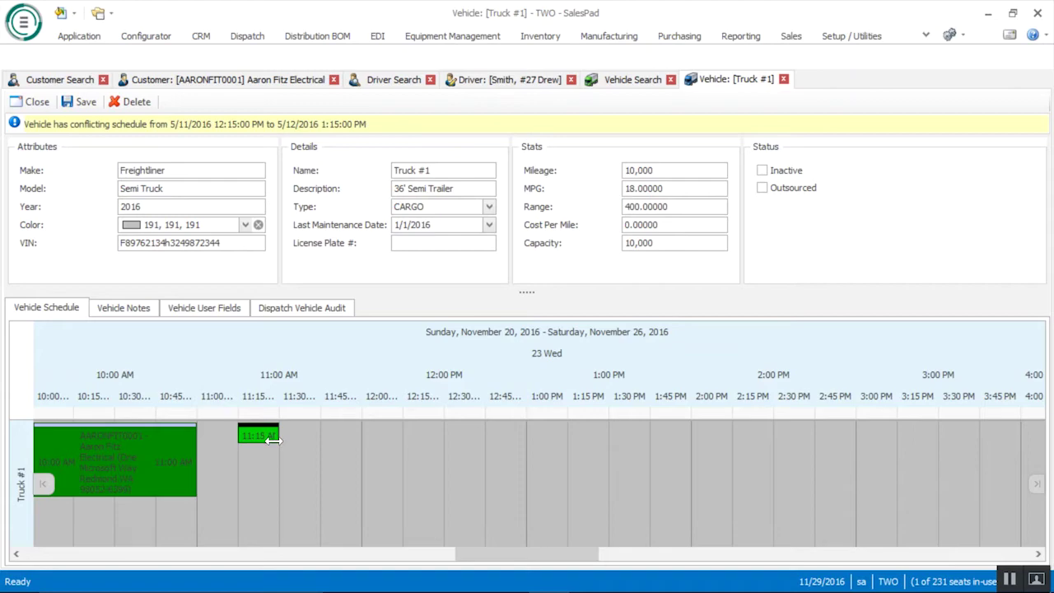
pyautogui.click(782, 79)
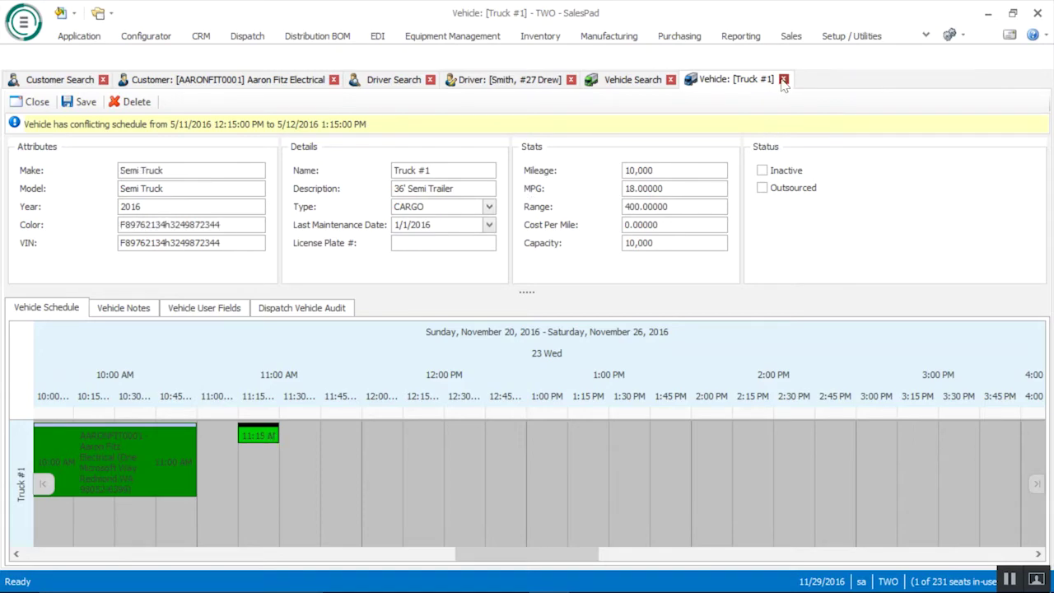
# Step: Open the dispatch configuration and review its appointment types, including MAINTENANCE
pyautogui.click(251, 38)
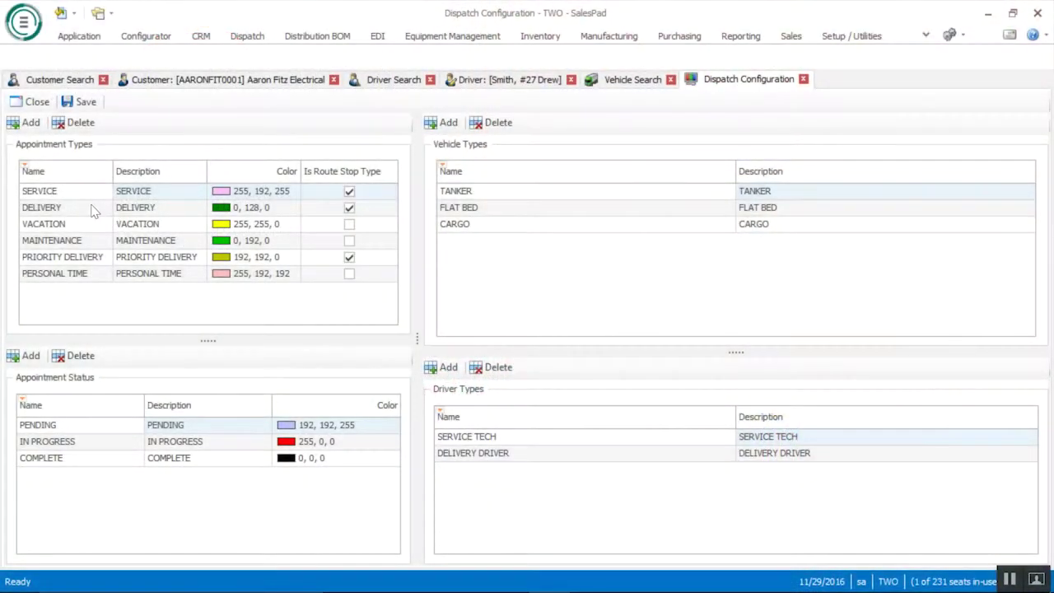
pyautogui.click(59, 240)
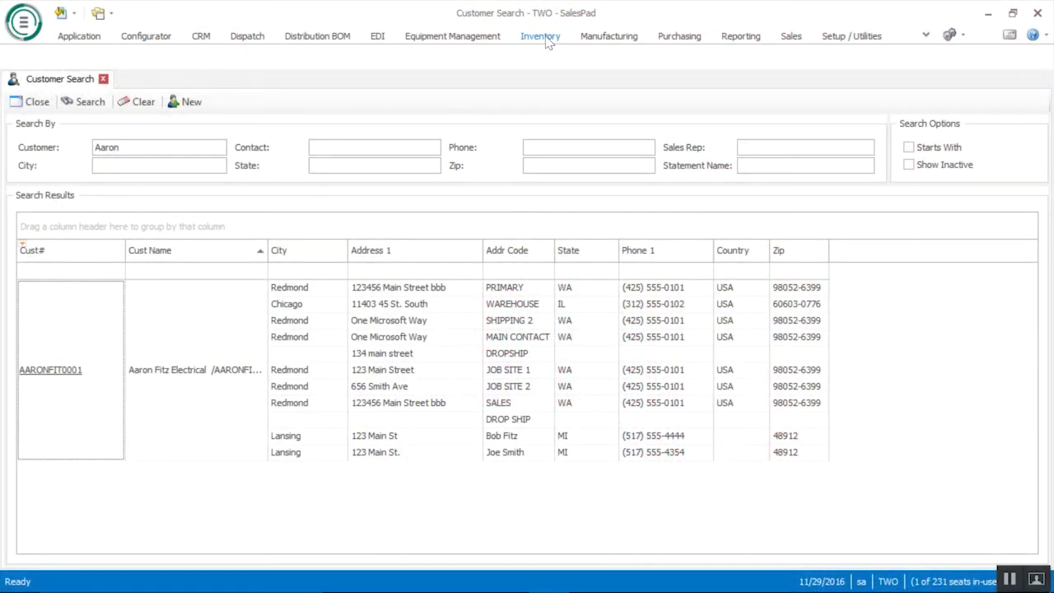
# Step: Look up the in-transit transfers and start a new in-transit transfer document
pyautogui.click(546, 40)
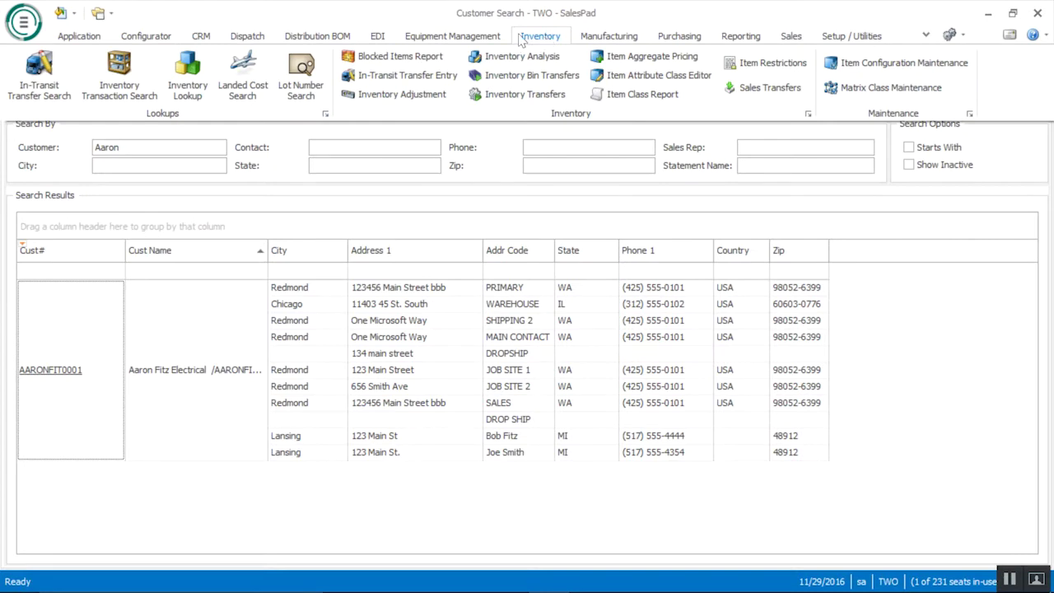
pyautogui.click(49, 97)
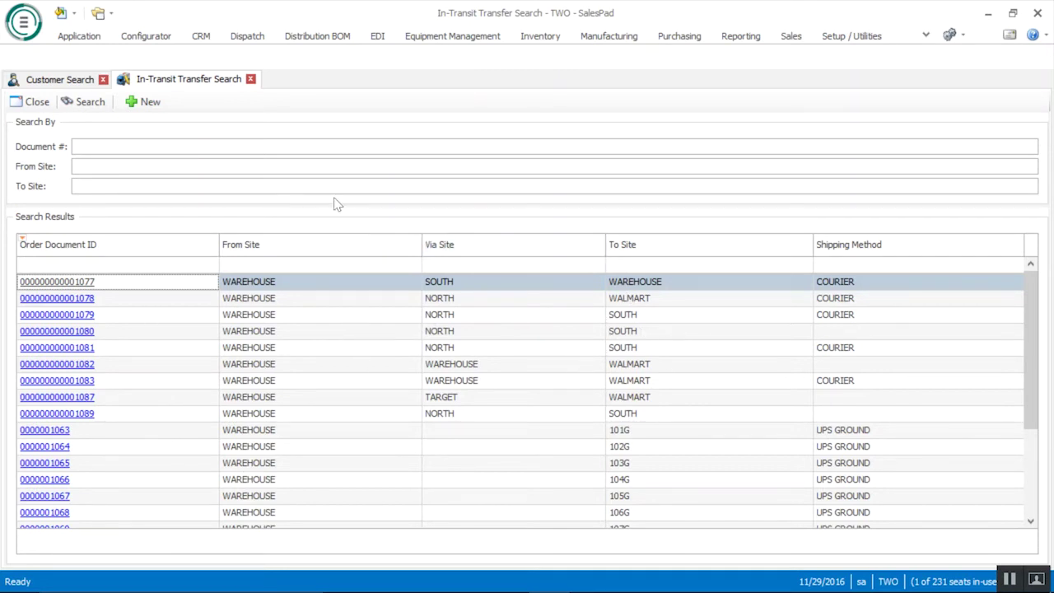
pyautogui.click(154, 106)
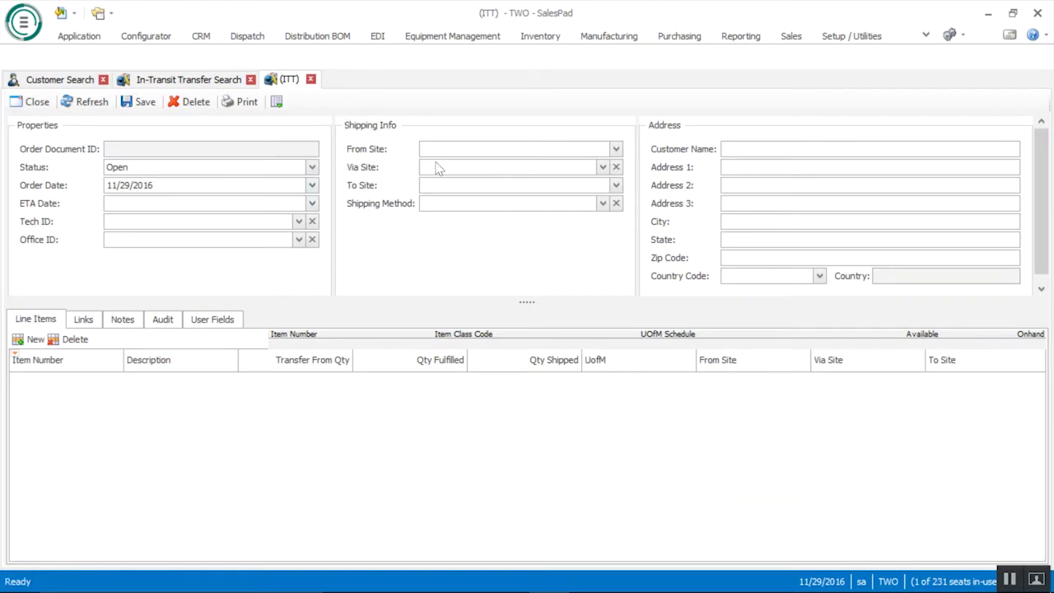
# Step: Add a line for item 10002 to the new in-transit transfer
pyautogui.click(35, 339)
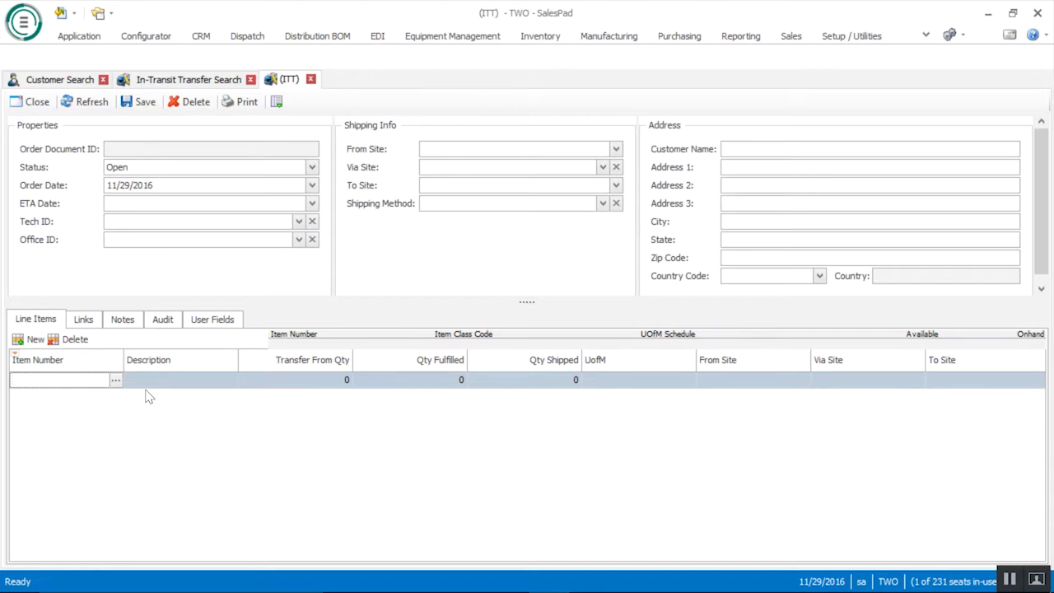
pyautogui.click(115, 379)
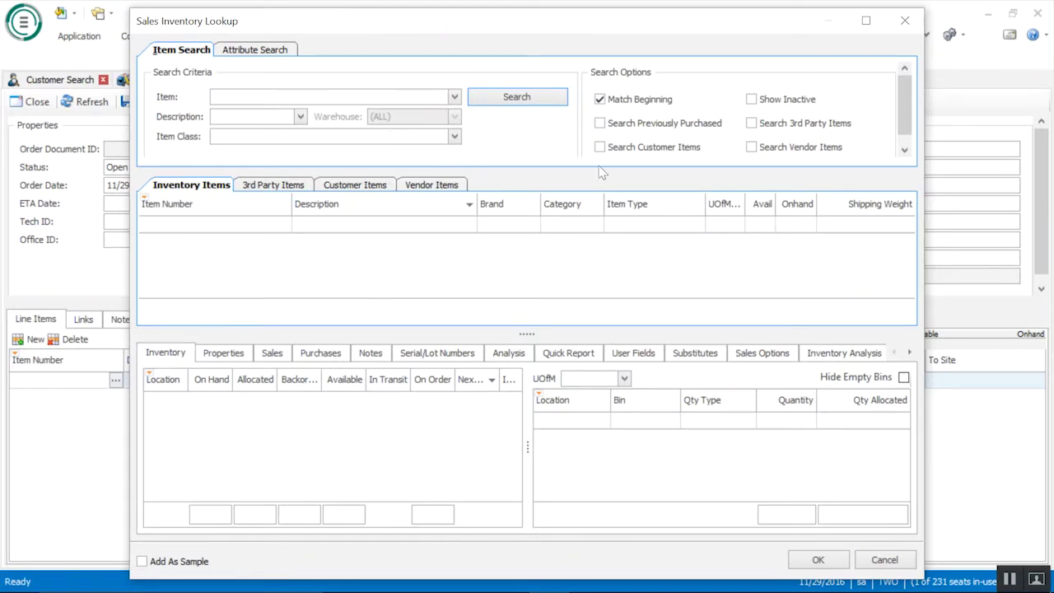
pyautogui.click(904, 21)
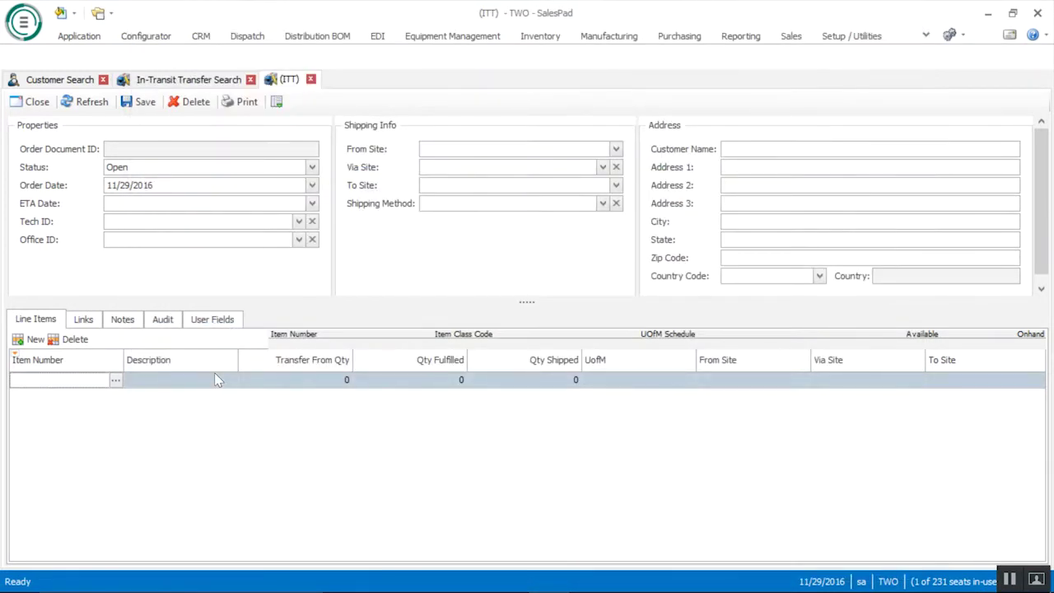
pyautogui.click(84, 381)
pyautogui.write('10002')
pyautogui.press('Tab')
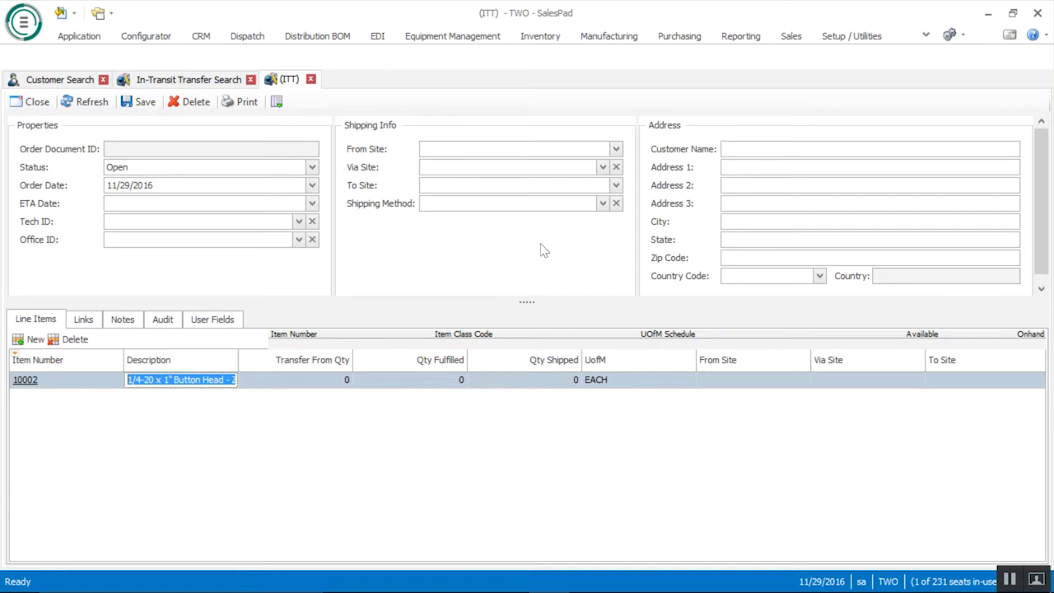
# Step: Route the transfer from WAREHOUSE via SOUTH to NORTH, rolling the changes down to the line, and set item 10002's transfer quantity to 10
pyautogui.click(616, 149)
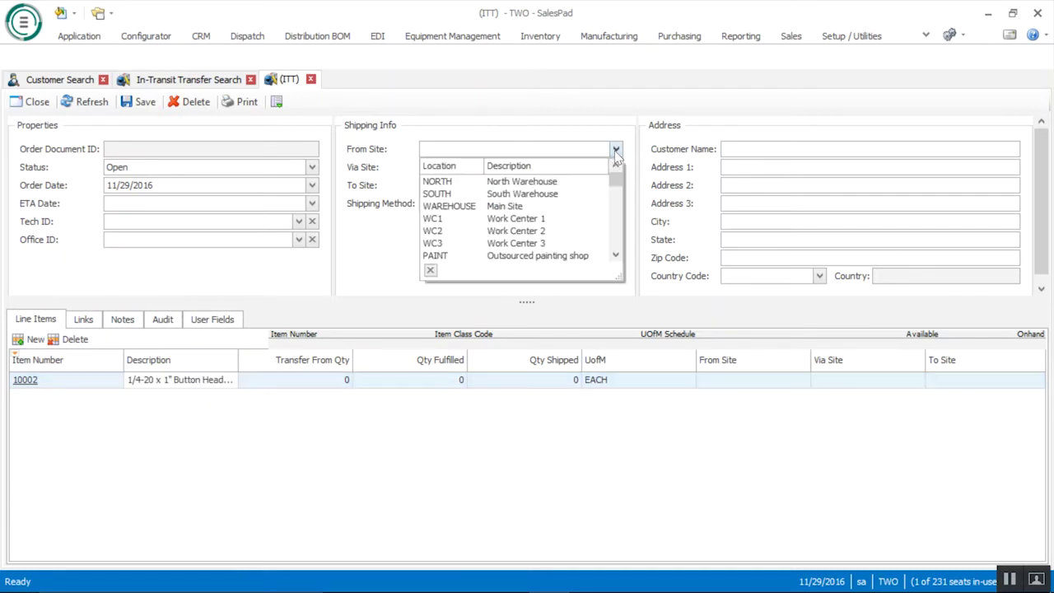
pyautogui.click(505, 207)
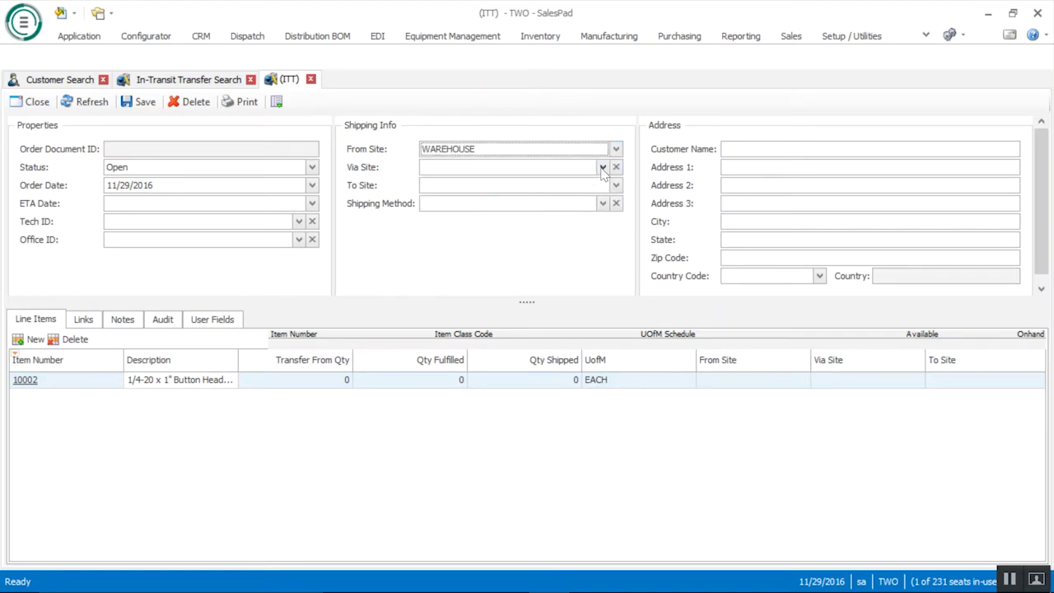
pyautogui.click(580, 361)
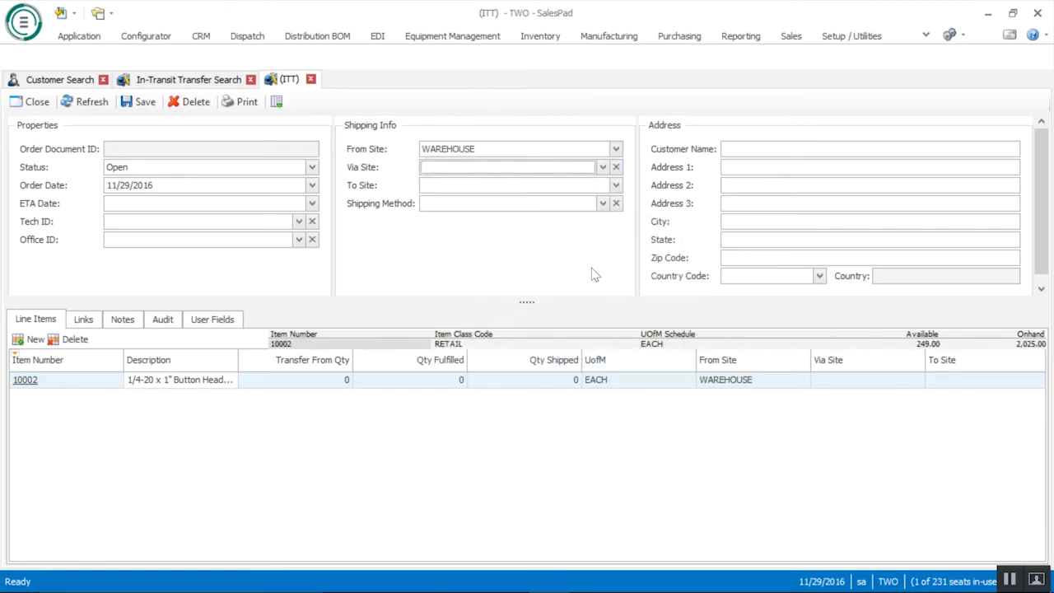
pyautogui.click(602, 168)
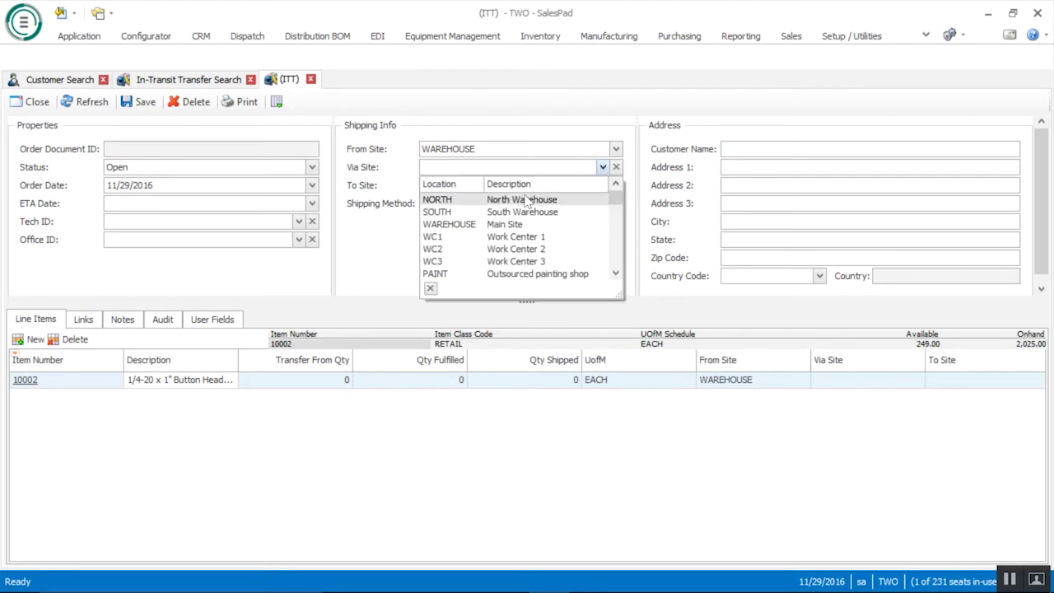
pyautogui.click(527, 212)
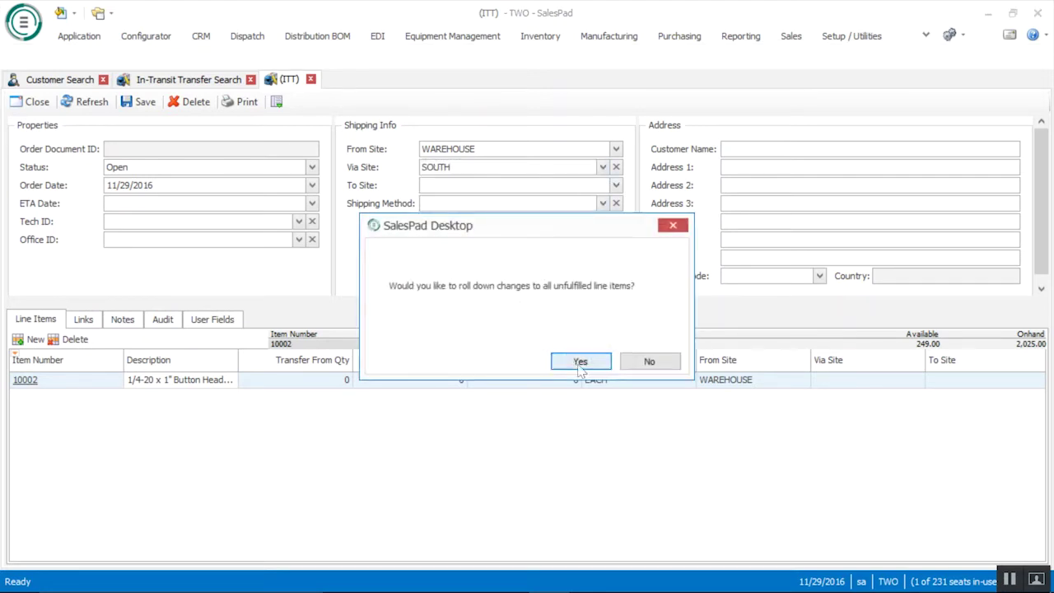
pyautogui.click(576, 363)
pyautogui.click(616, 185)
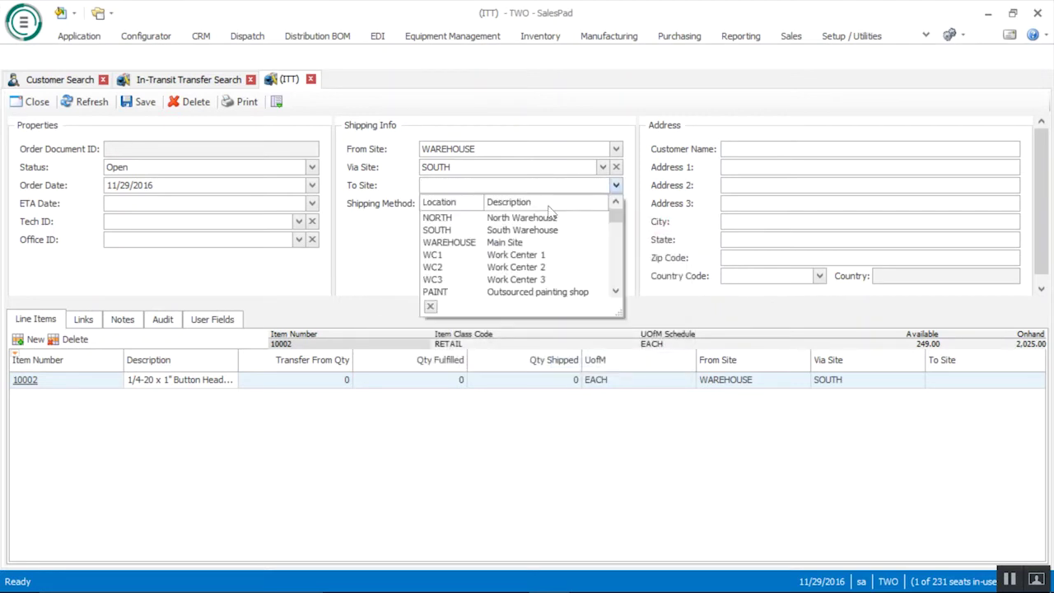
pyautogui.click(449, 217)
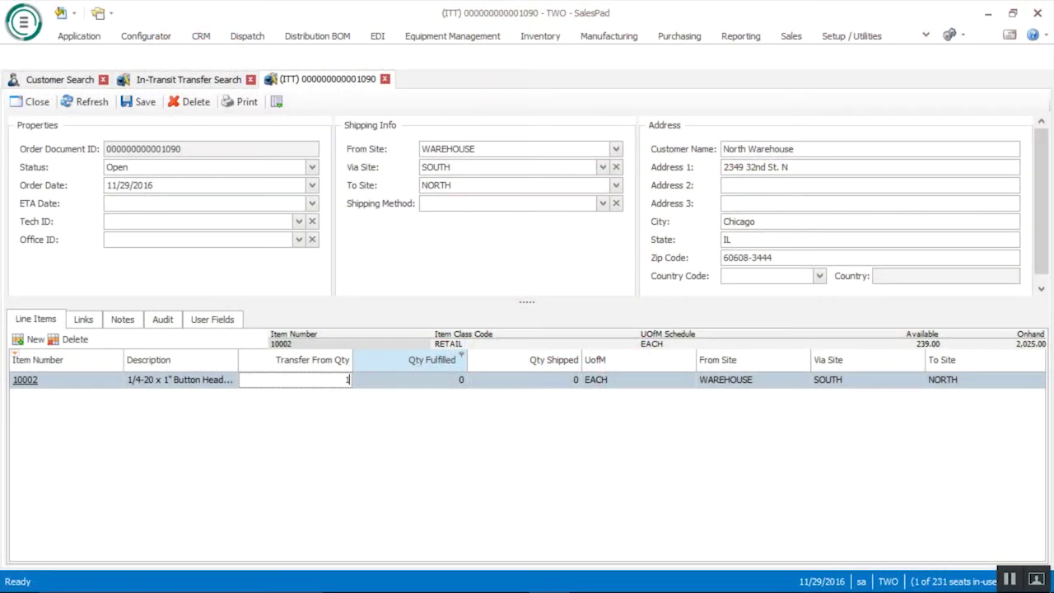
pyautogui.write('0')
pyautogui.press('Tab')
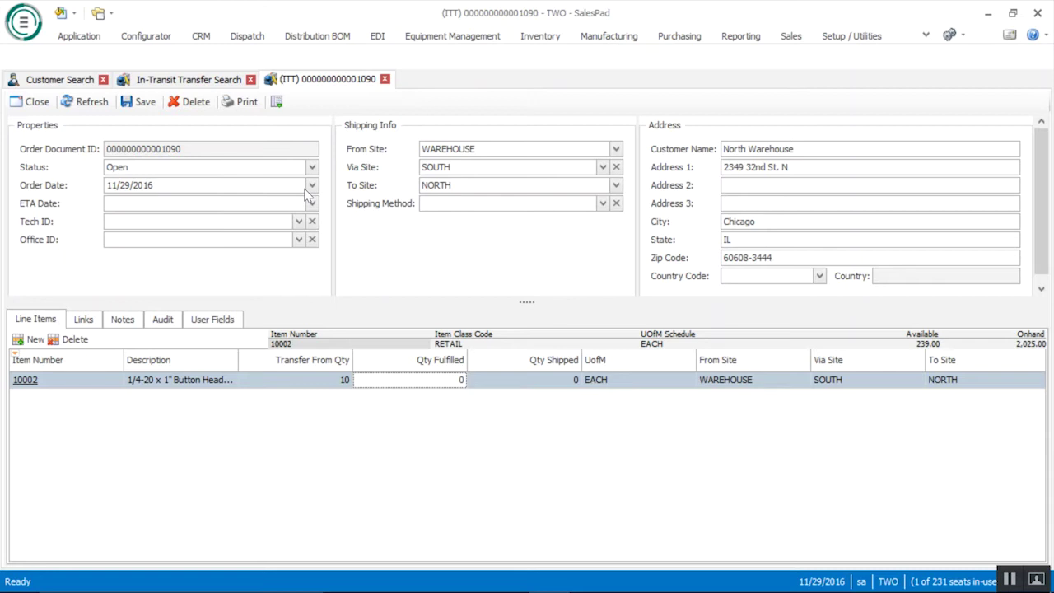
# Step: Fulfill the transfer of item 10002 by picking its 10 units from bin E10S4 and moving them to bin E10S6
pyautogui.click(277, 105)
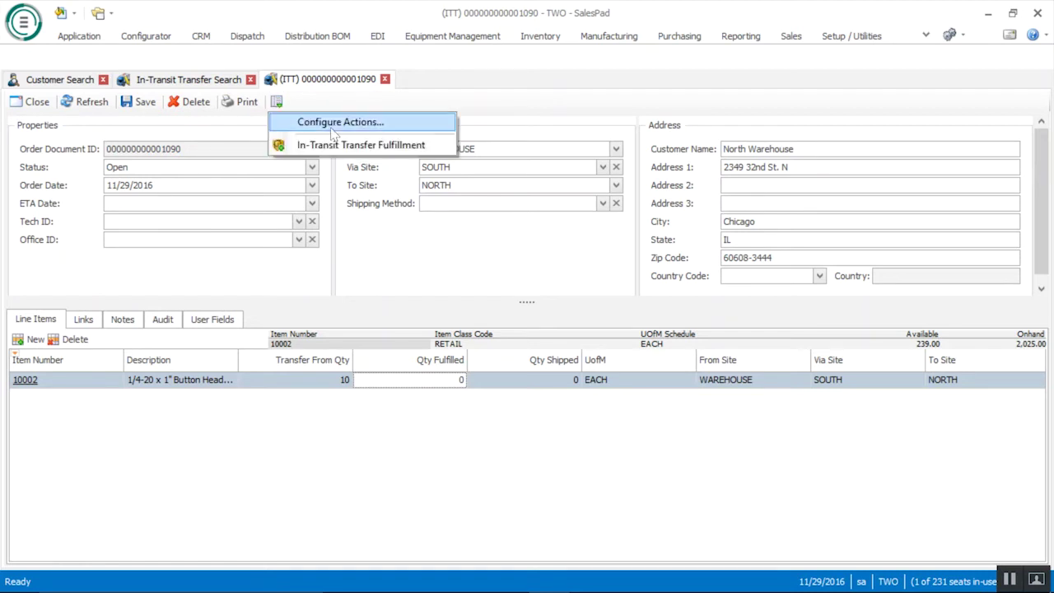
pyautogui.click(364, 153)
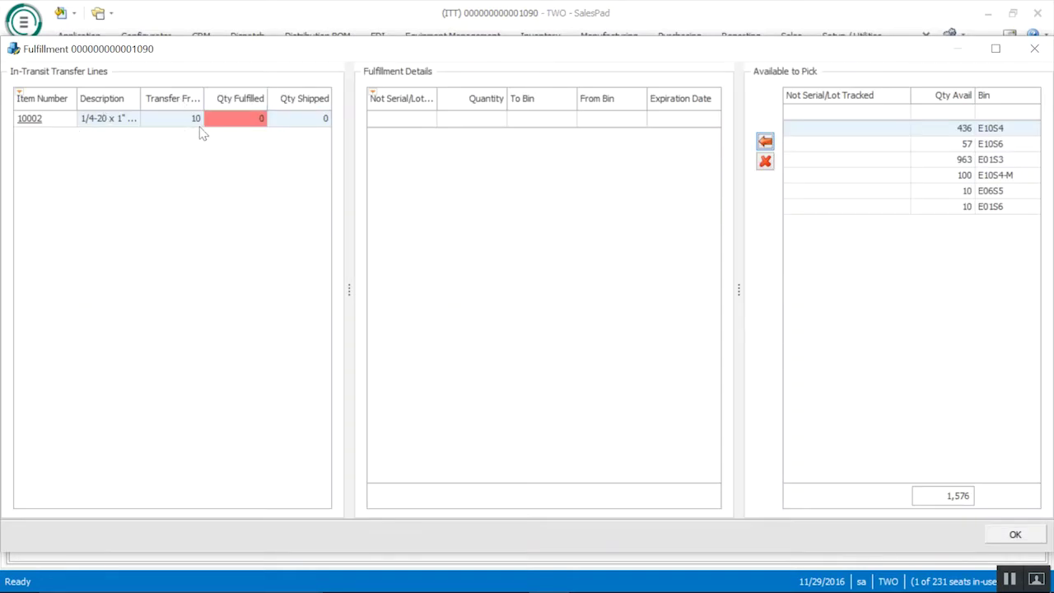
pyautogui.click(958, 135)
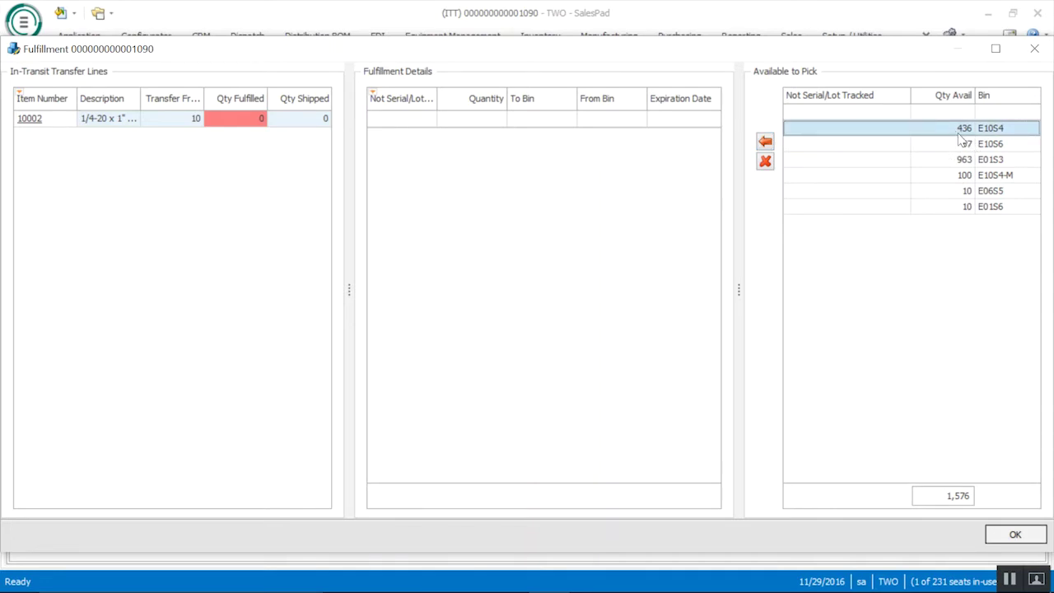
pyautogui.click(765, 142)
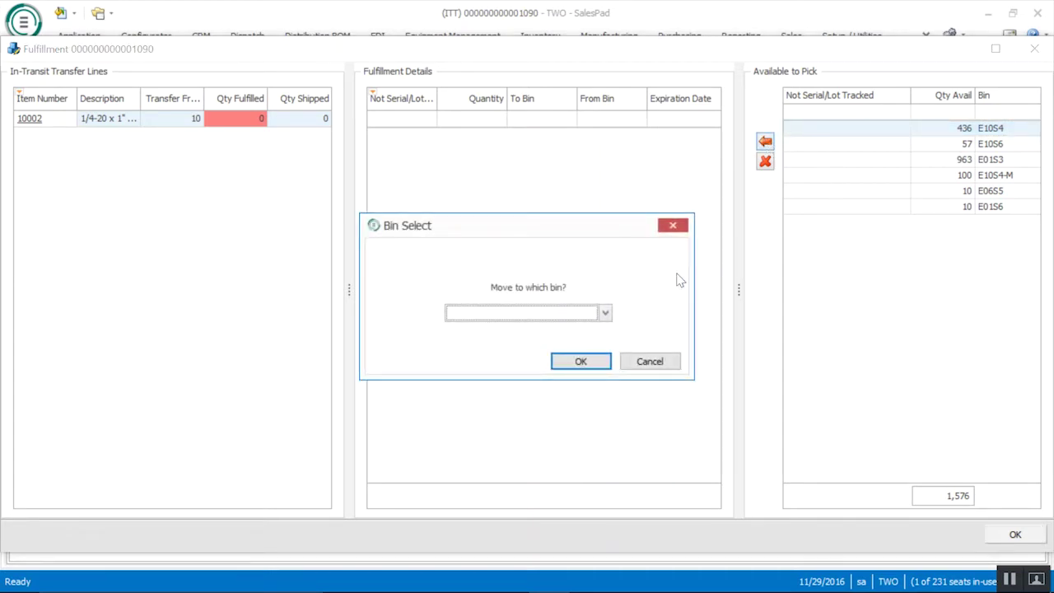
pyautogui.click(605, 313)
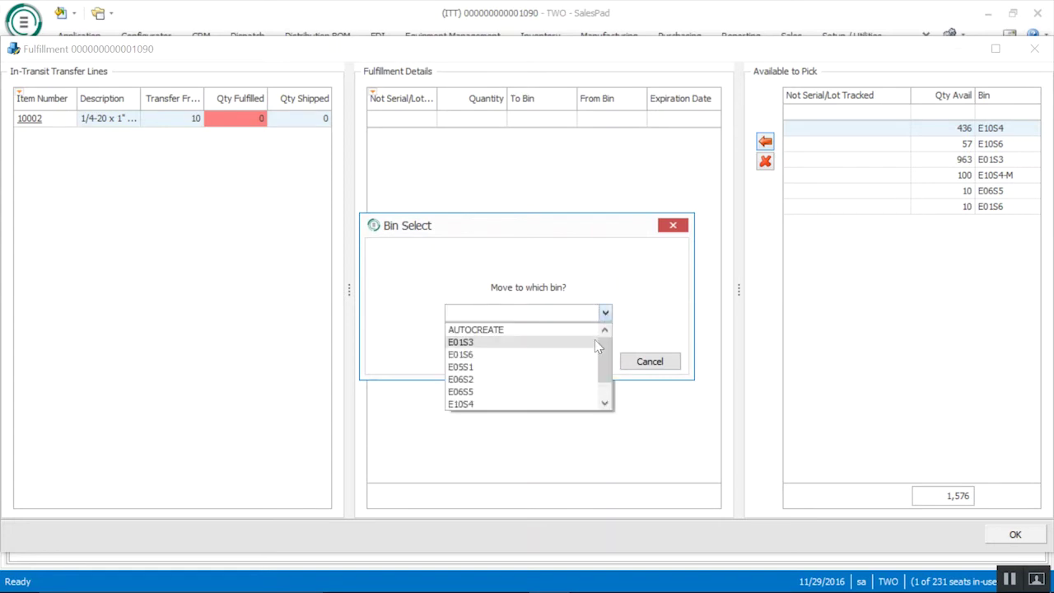
pyautogui.moveTo(605, 356); pyautogui.dragTo(605, 369)
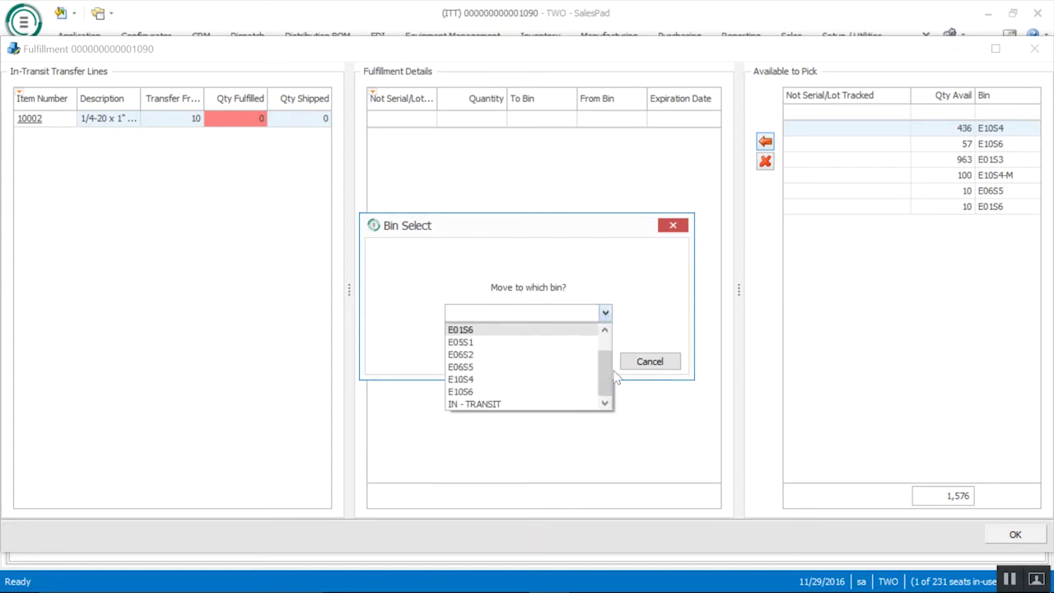
pyautogui.click(478, 392)
pyautogui.click(581, 363)
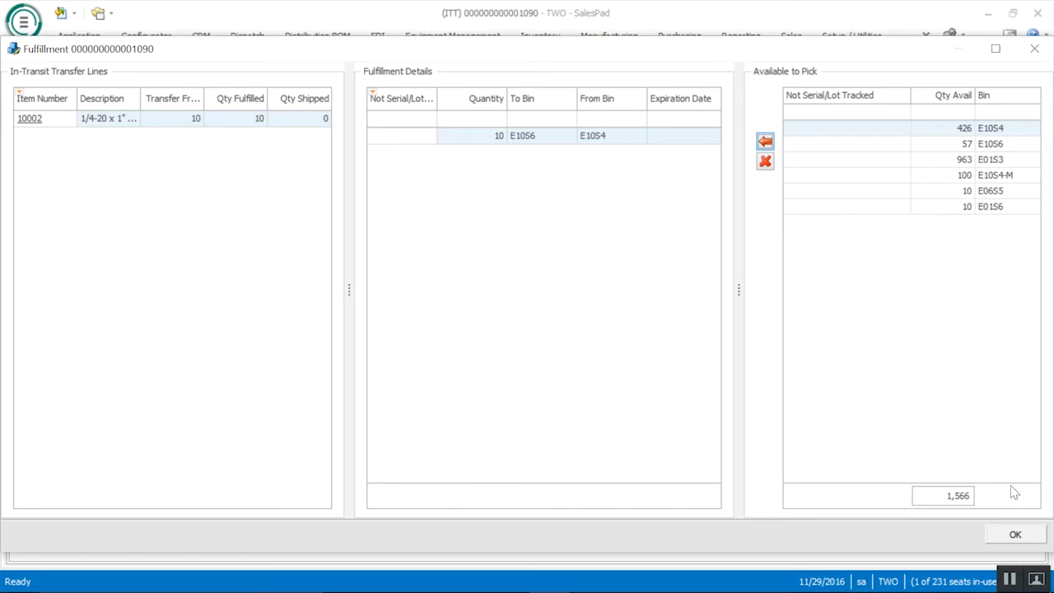
pyautogui.click(1016, 535)
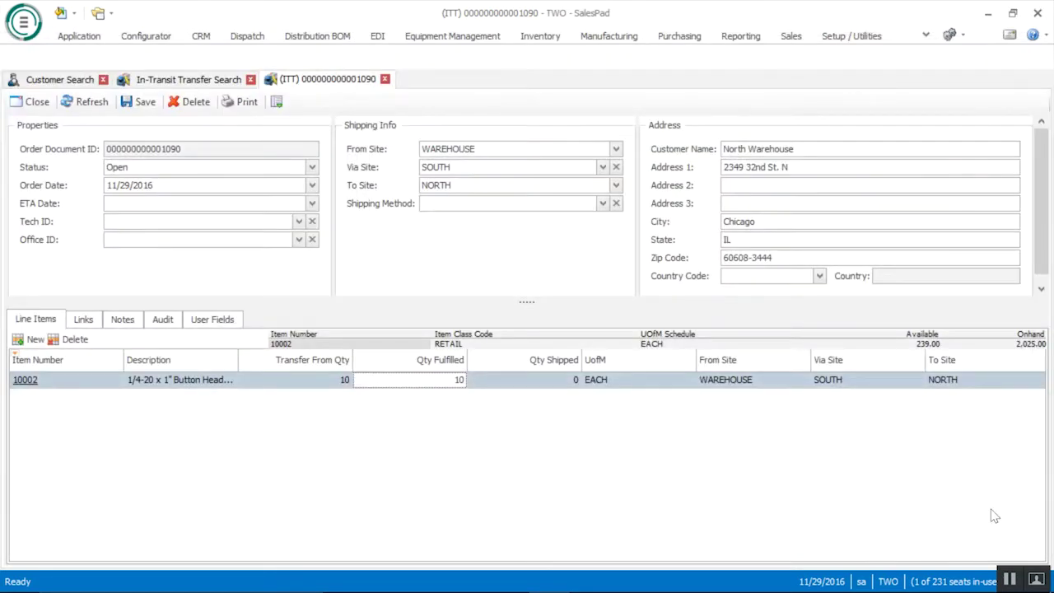
# Step: Save the fulfilled transfer and preview its In-Transit Transfer Report
pyautogui.click(140, 101)
pyautogui.click(247, 101)
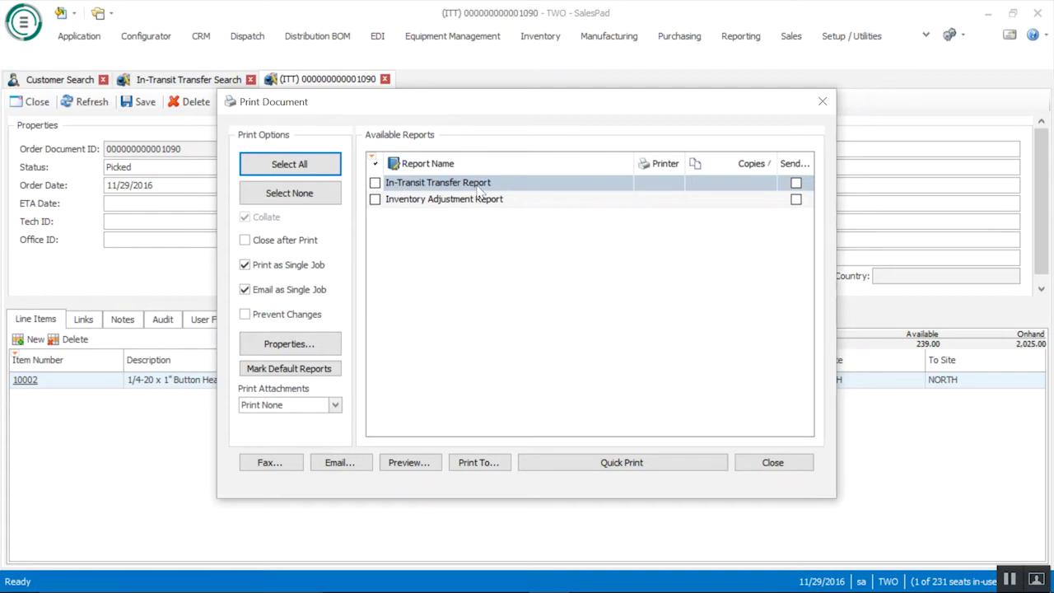
pyautogui.click(375, 183)
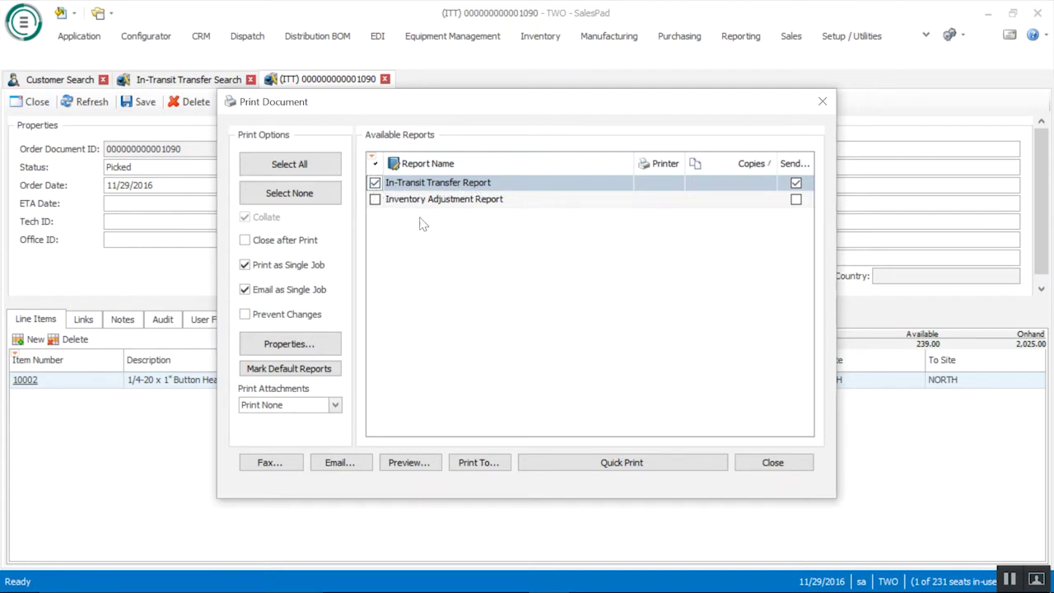
pyautogui.click(404, 465)
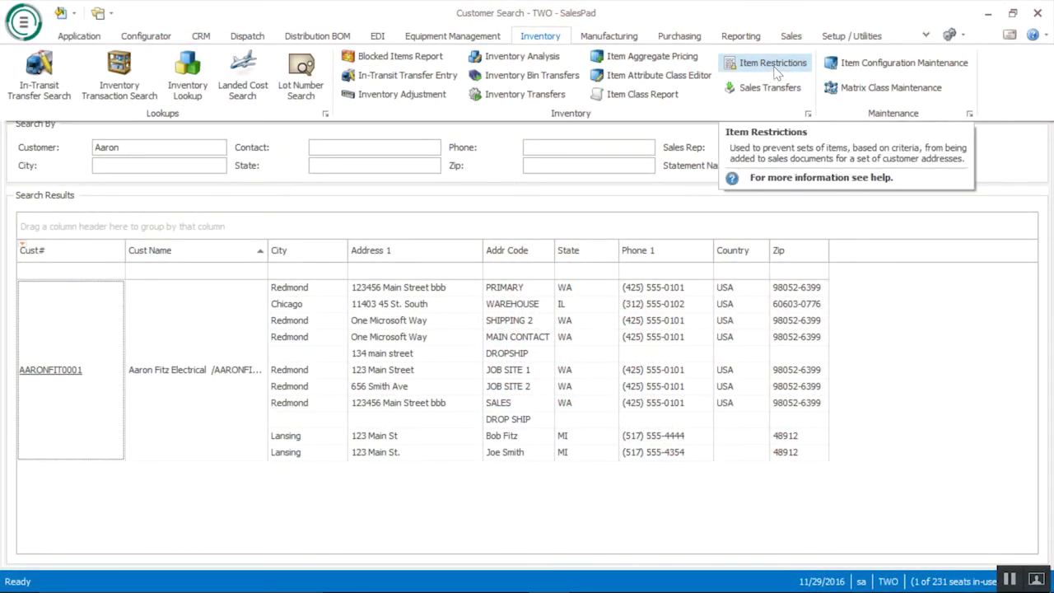
# Step: Open the item restrictions and widen the area with the customer search and group customers
pyautogui.click(775, 69)
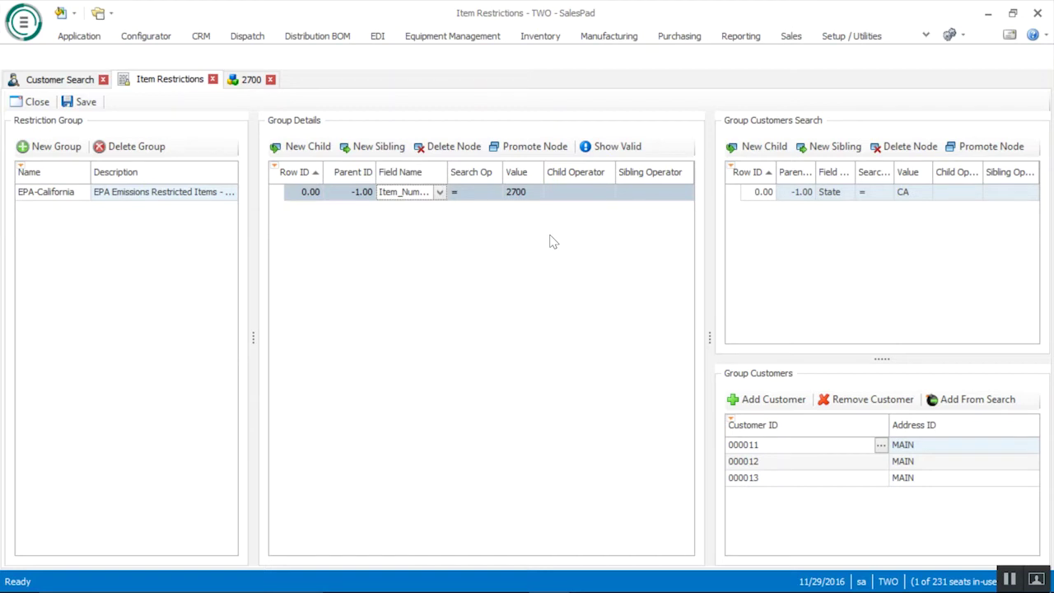
pyautogui.moveTo(709, 337); pyautogui.dragTo(640, 338)
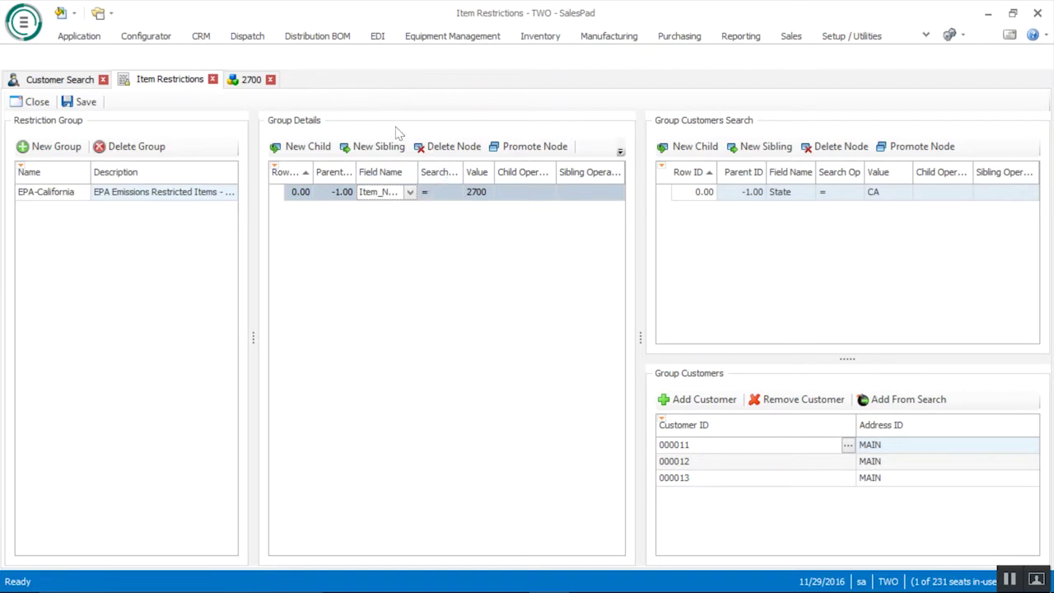
# Step: Inspect the maintenance record of item 2700, including its image, and return to the item restrictions
pyautogui.click(250, 83)
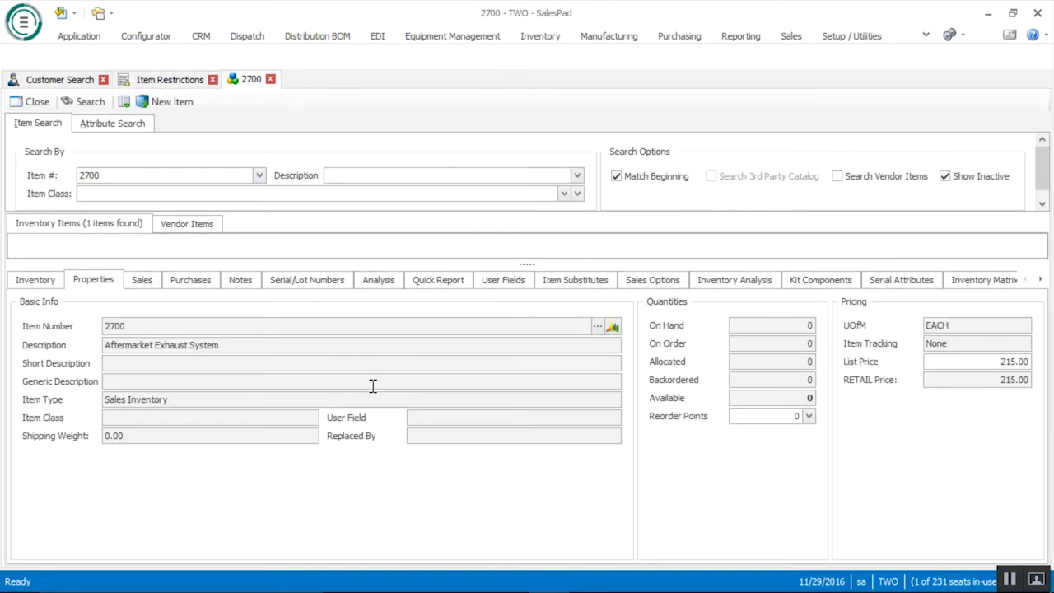
pyautogui.click(106, 175)
pyautogui.click(595, 327)
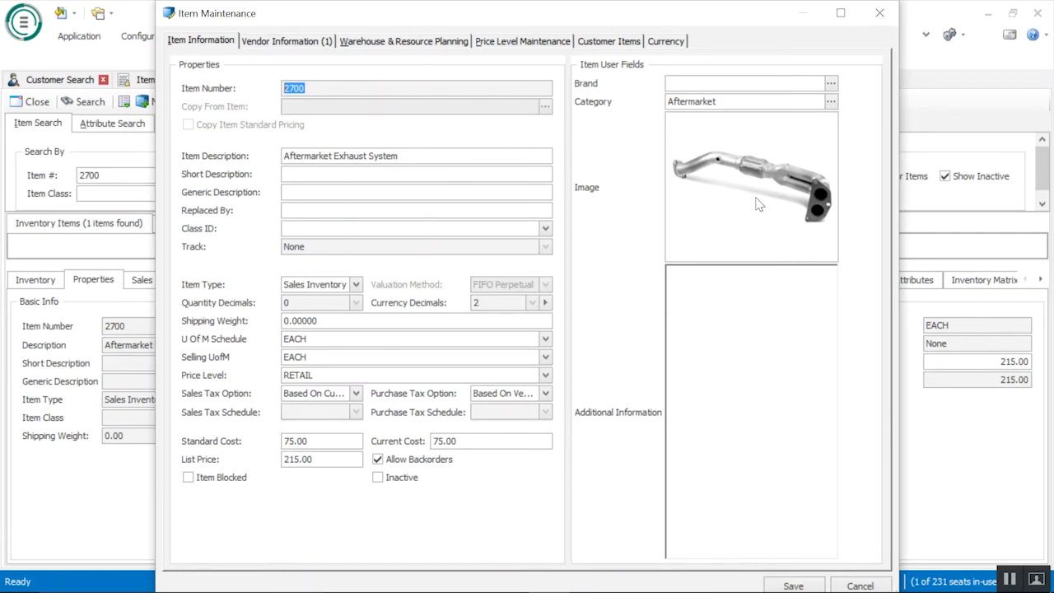
pyautogui.click(879, 13)
pyautogui.click(173, 80)
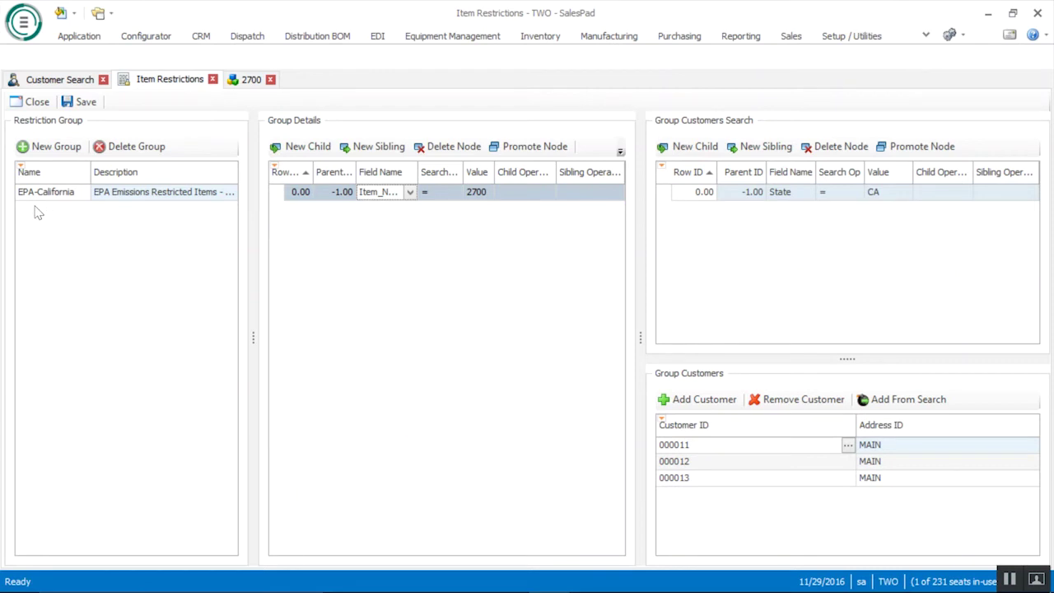
# Step: Examine the item field names available for the EPA-California group's restriction condition
pyautogui.click(409, 192)
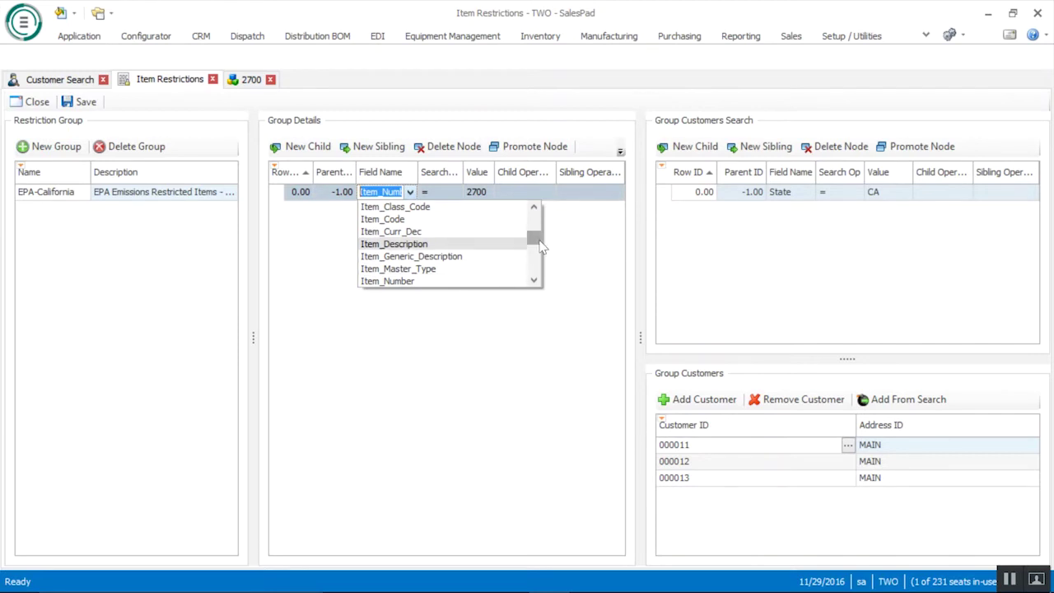
pyautogui.scroll(1, 540, 242)
pyautogui.scroll(3, 539, 240)
pyautogui.scroll(-5, 542, 247)
pyautogui.click(573, 262)
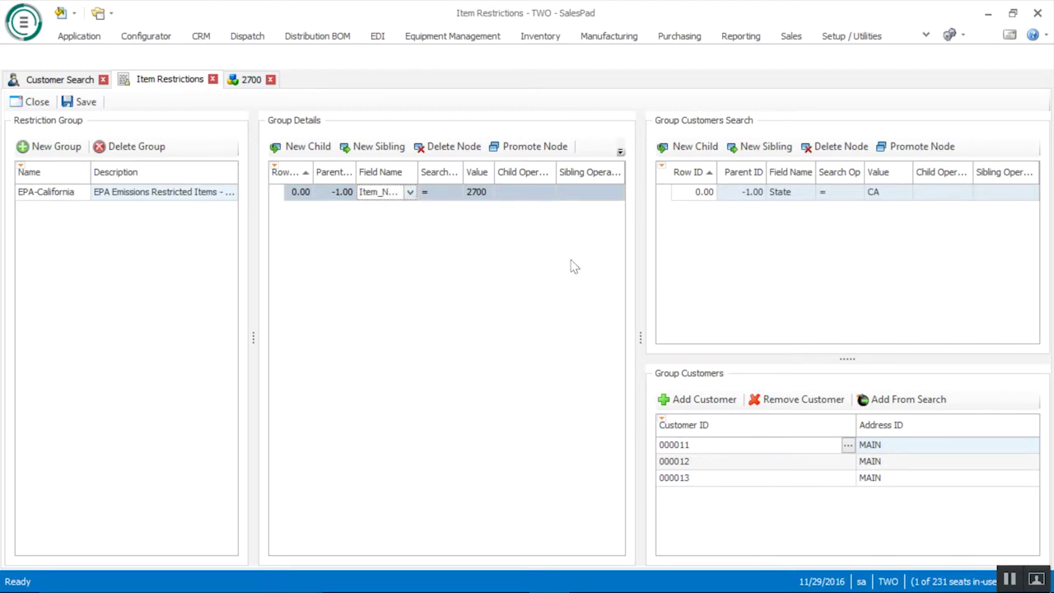
# Step: Examine the search operators available for the item restriction condition and the State condition's operator and value
pyautogui.click(453, 194)
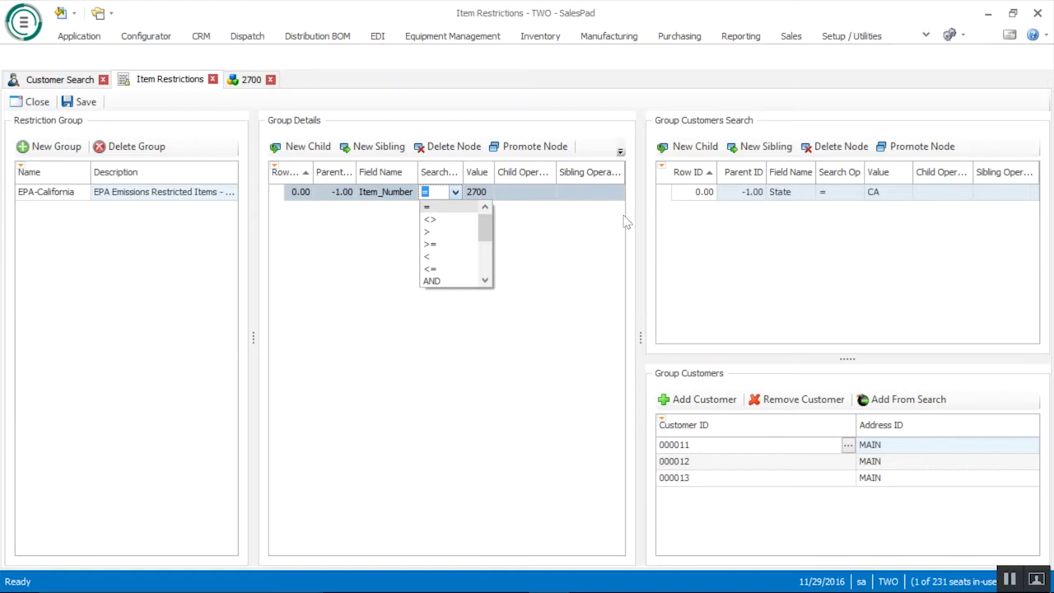
pyautogui.click(547, 249)
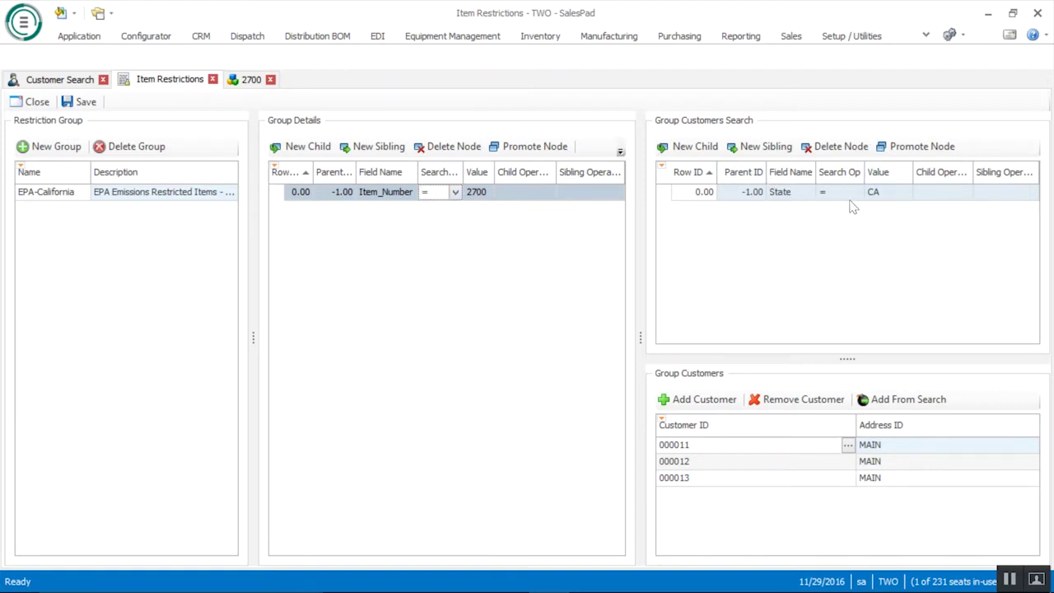
pyautogui.click(780, 195)
pyautogui.click(828, 196)
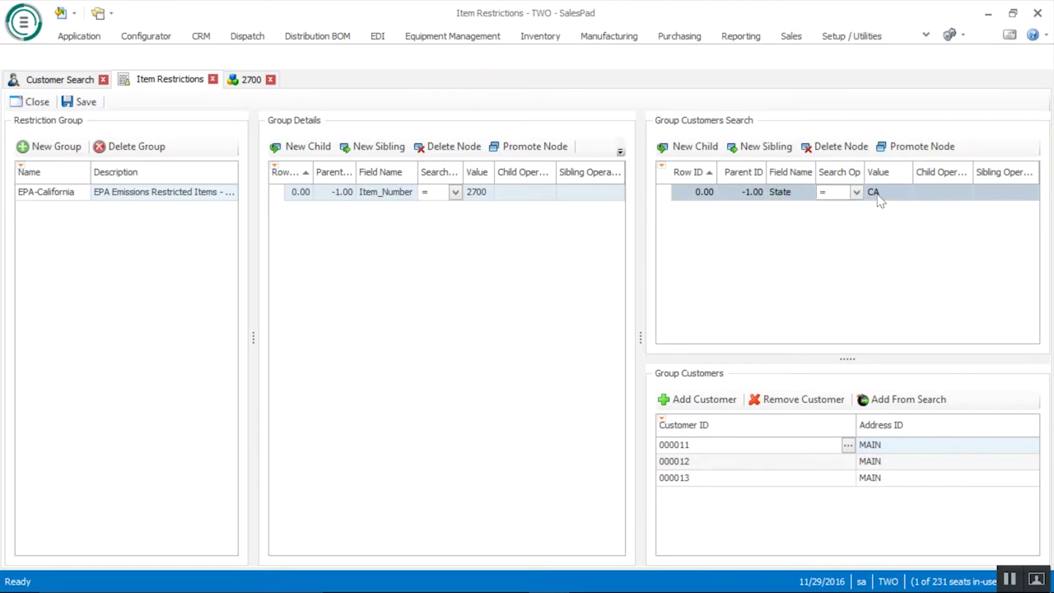
pyautogui.click(878, 196)
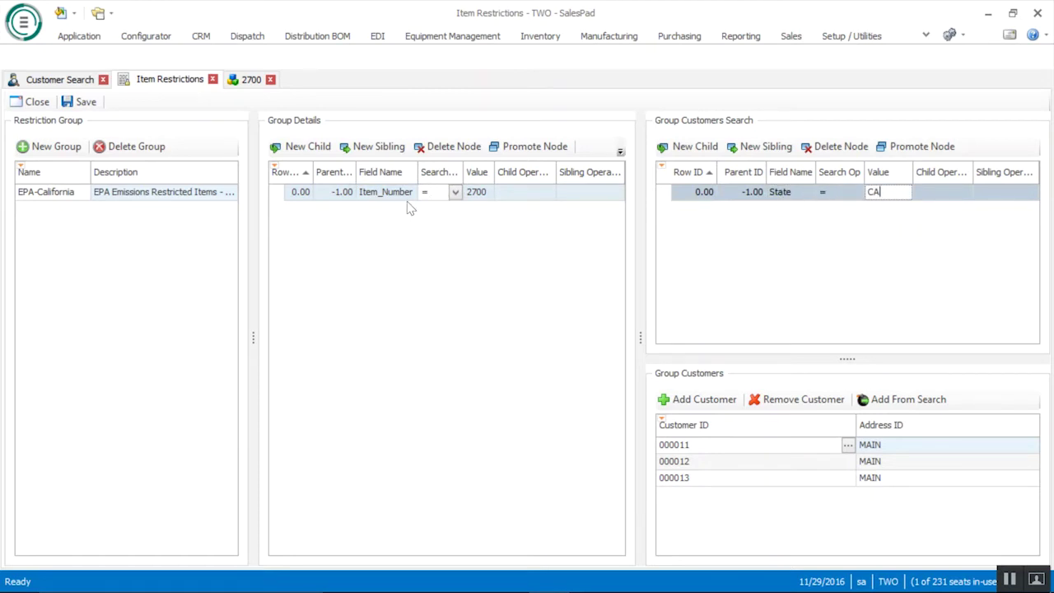
# Step: Examine the field names and search operators available for the group customers search condition
pyautogui.click(805, 202)
pyautogui.click(809, 195)
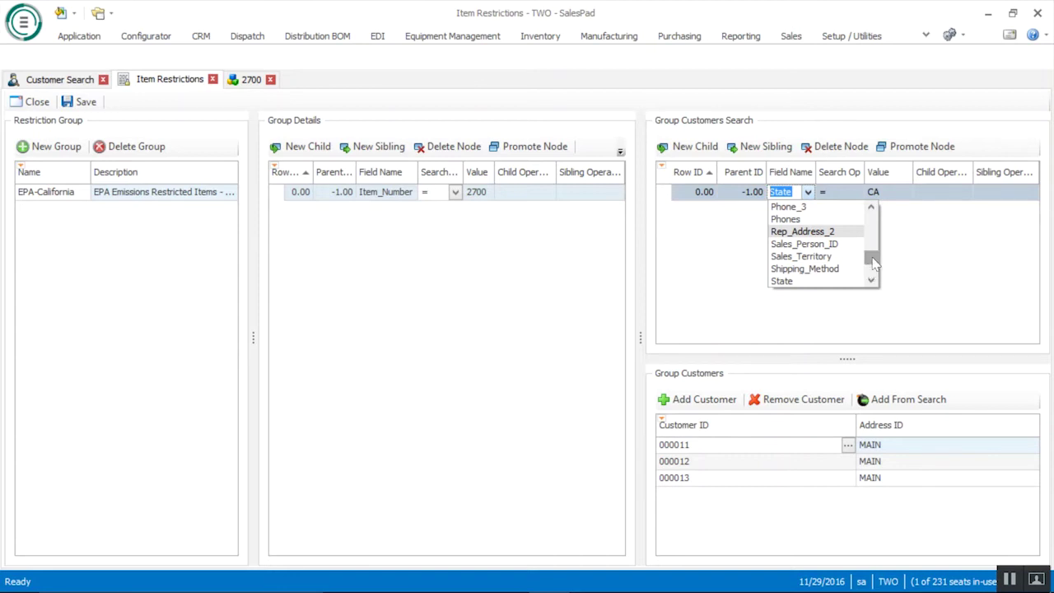
pyautogui.scroll(5, 871, 247)
pyautogui.moveTo(873, 248); pyautogui.dragTo(874, 237)
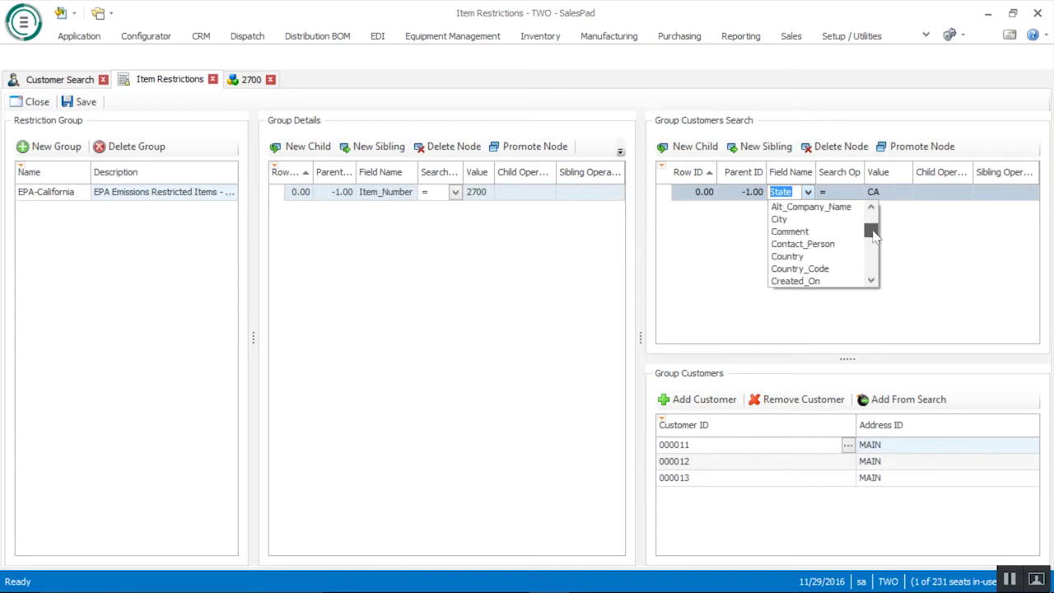
pyautogui.click(904, 241)
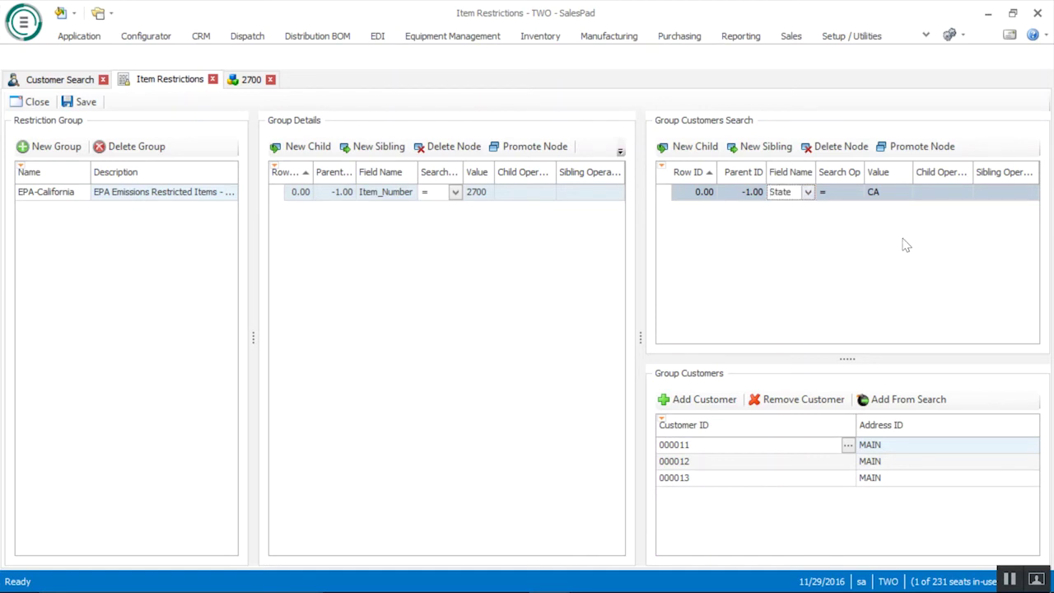
pyautogui.click(889, 193)
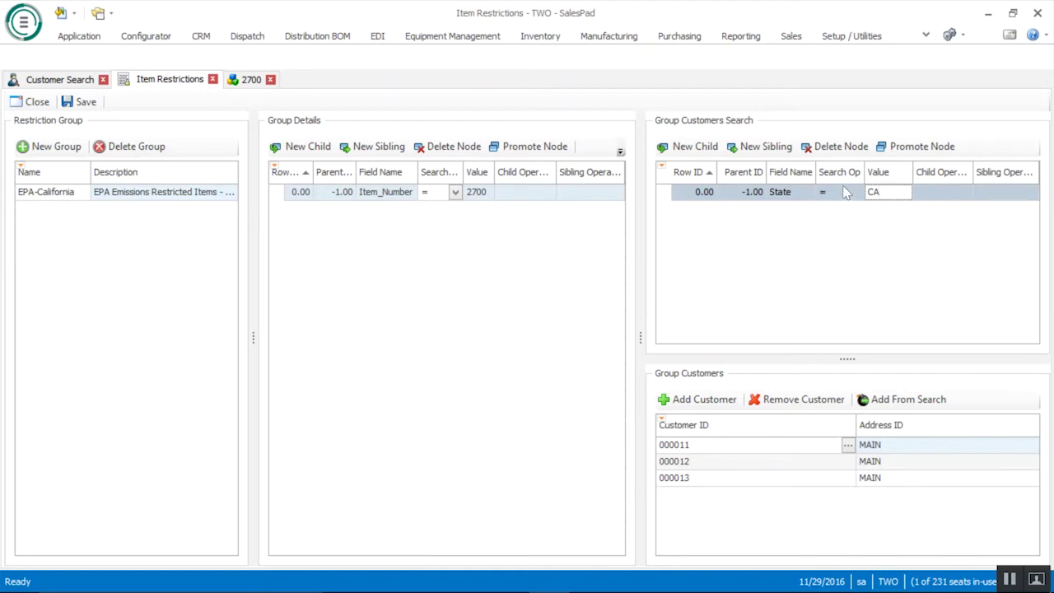
pyautogui.click(845, 192)
pyautogui.click(856, 192)
pyautogui.moveTo(882, 234); pyautogui.dragTo(892, 261)
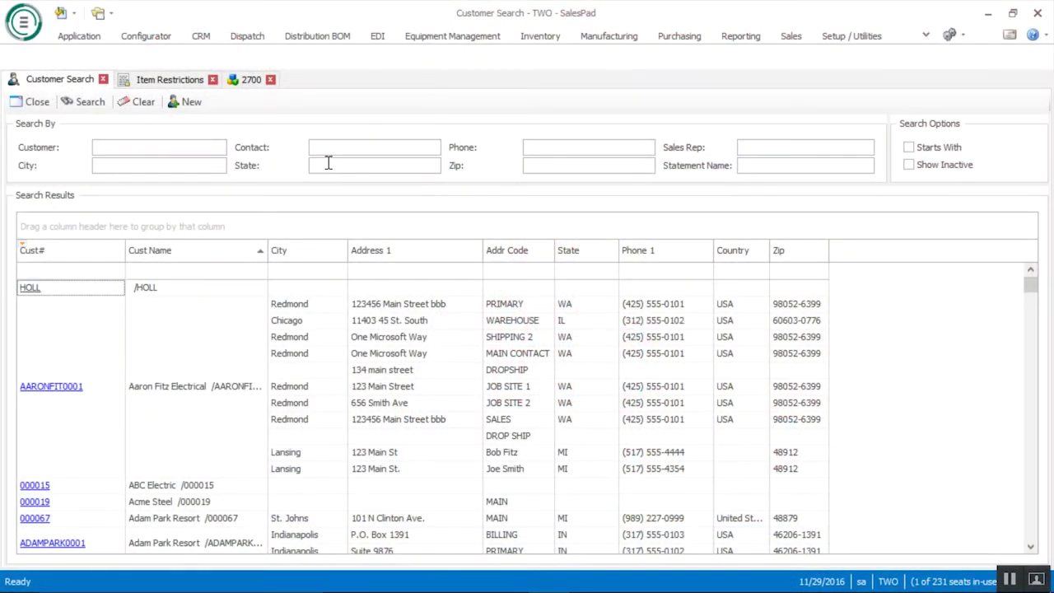
# Step: Search the customers by state CA and open the first customer found
pyautogui.click(327, 164)
pyautogui.write('CA')
pyautogui.press('Return')
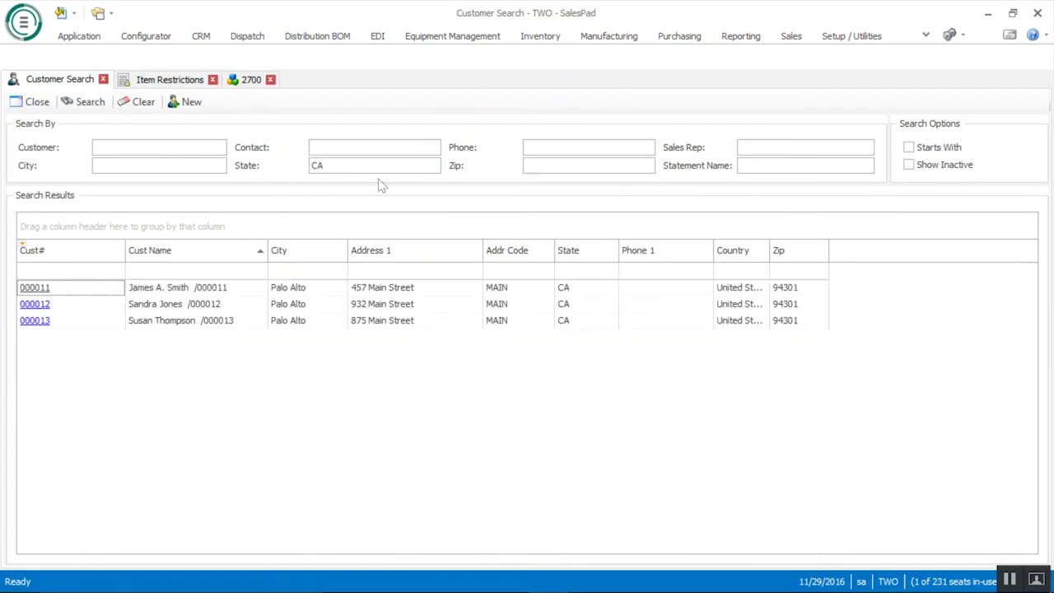
pyautogui.click(38, 288)
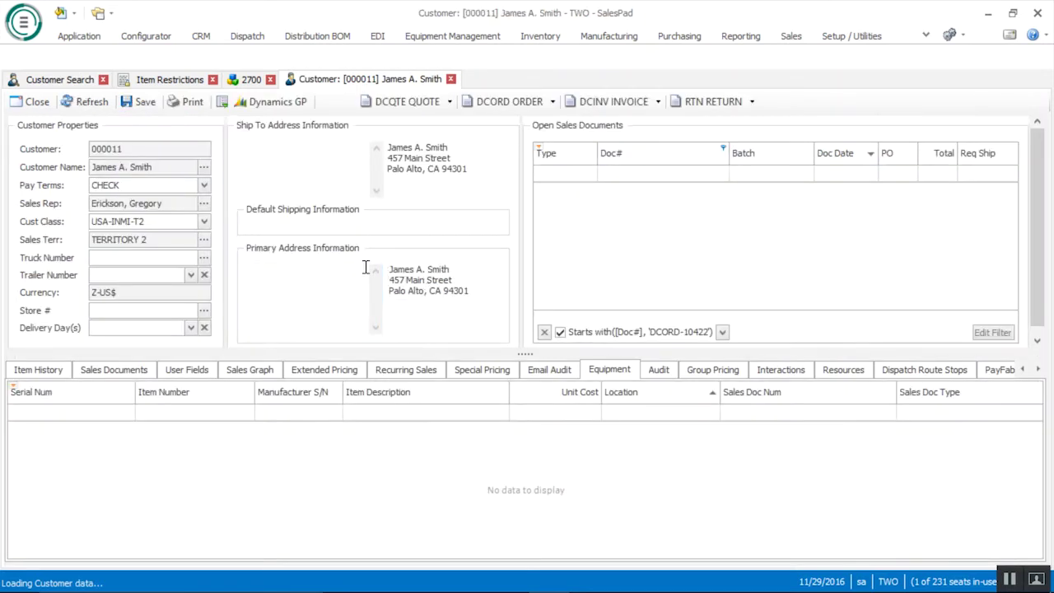
# Step: Start a DCORD order for this customer and try to enter item 2700 on an inserted line
pyautogui.click(521, 107)
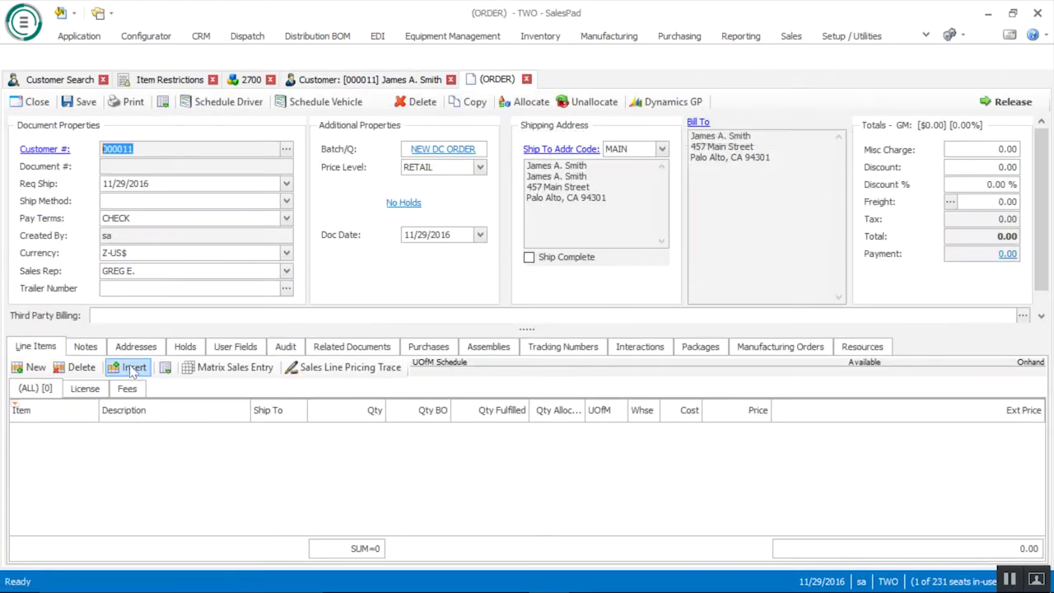
pyautogui.click(40, 440)
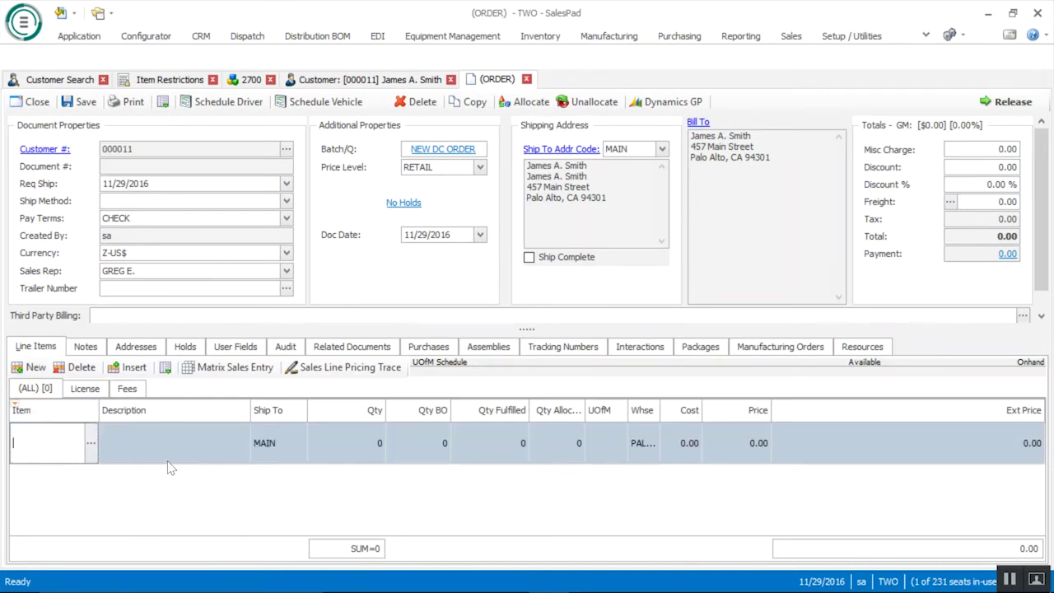
pyautogui.write('2700')
pyautogui.press('Return')
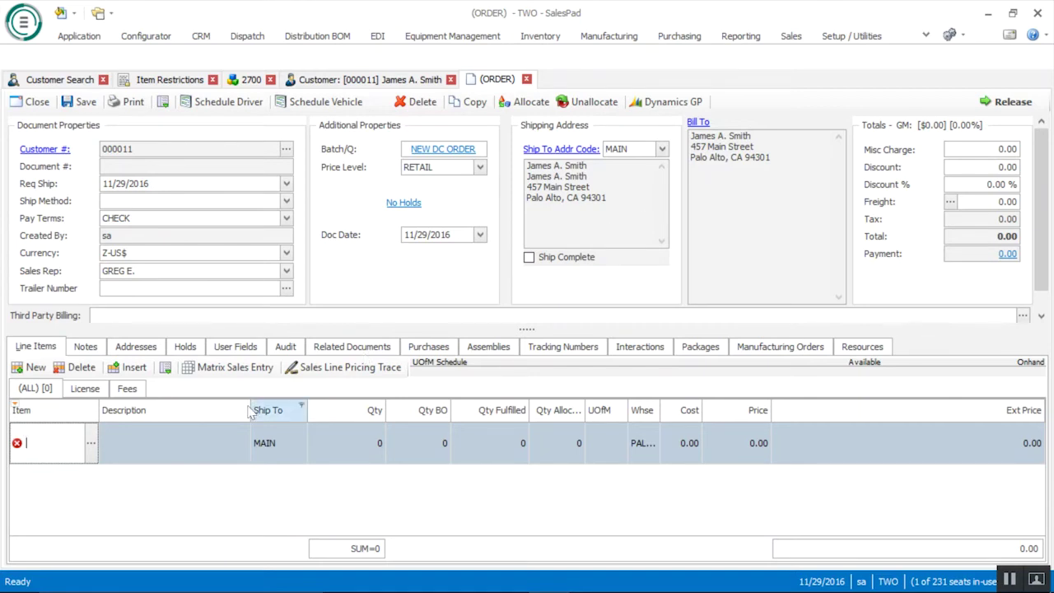
# Step: Search for item 2700 in the order line's Sales Inventory Lookup and close the lookup
pyautogui.click(91, 444)
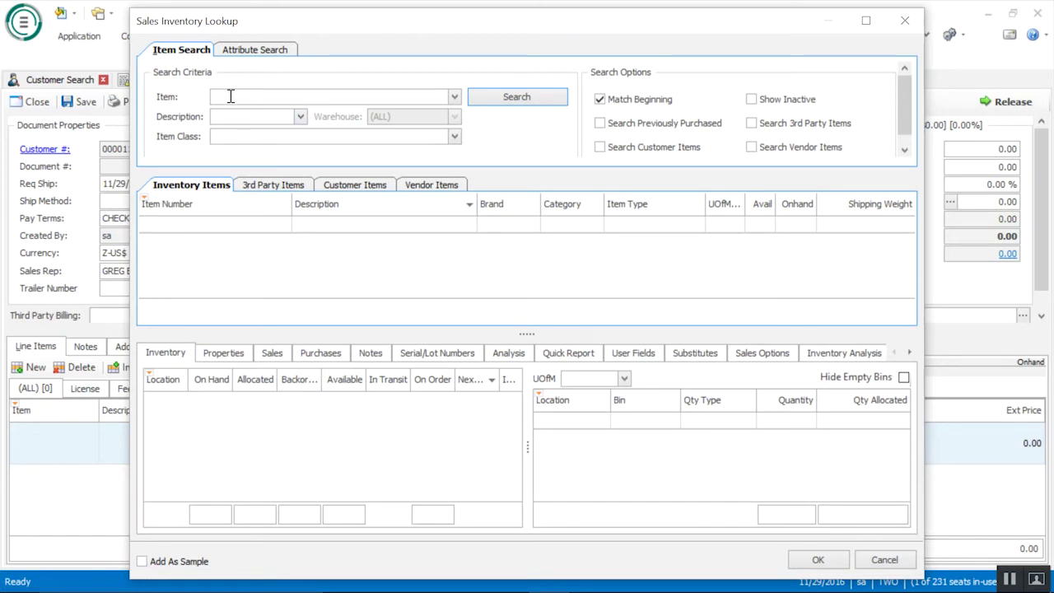
pyautogui.write('2700')
pyautogui.click(527, 100)
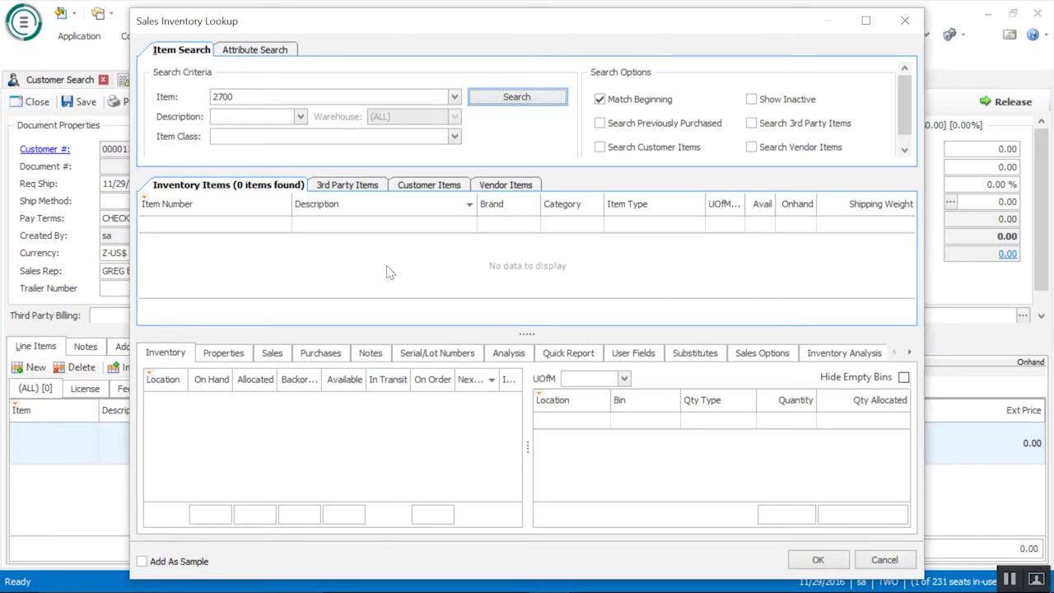
pyautogui.click(909, 22)
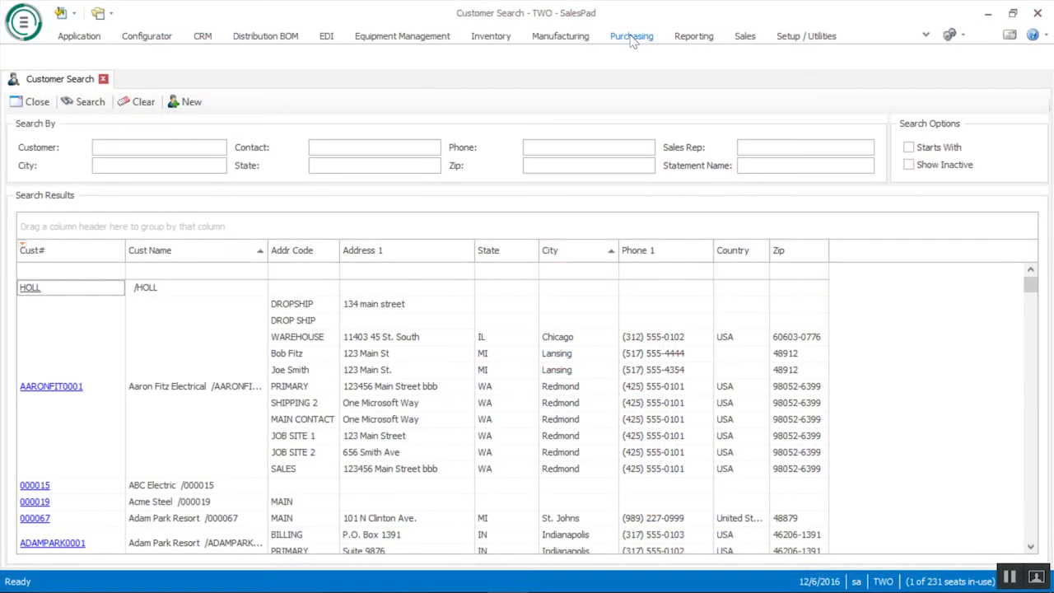
# Step: Open the Receipt Transaction Line Selector and search for receipts of item number 10001
pyautogui.click(632, 37)
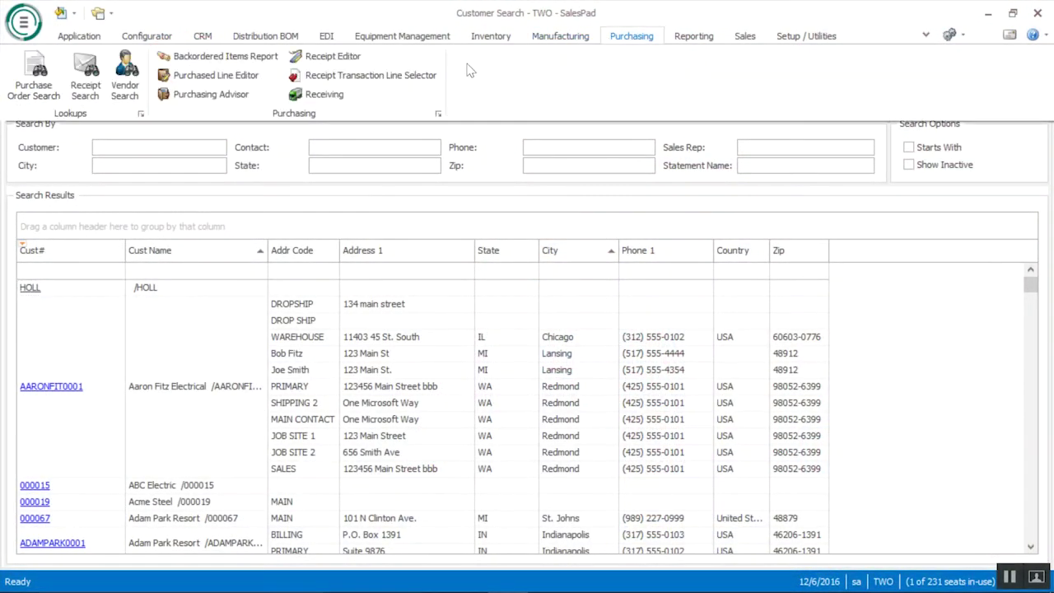
pyautogui.click(413, 82)
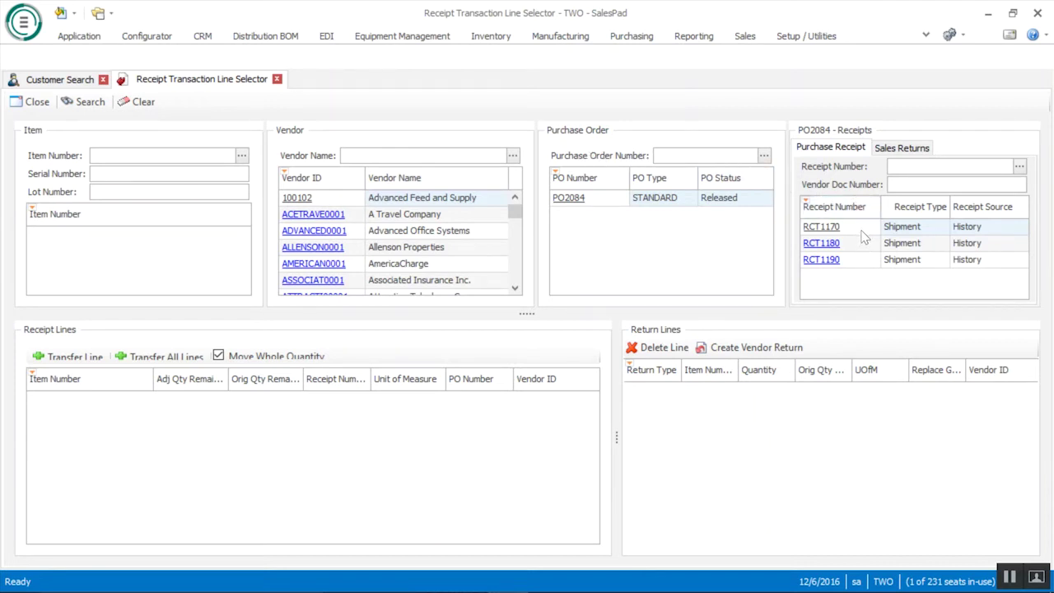
pyautogui.click(133, 158)
pyautogui.write('10001')
pyautogui.press('Return')
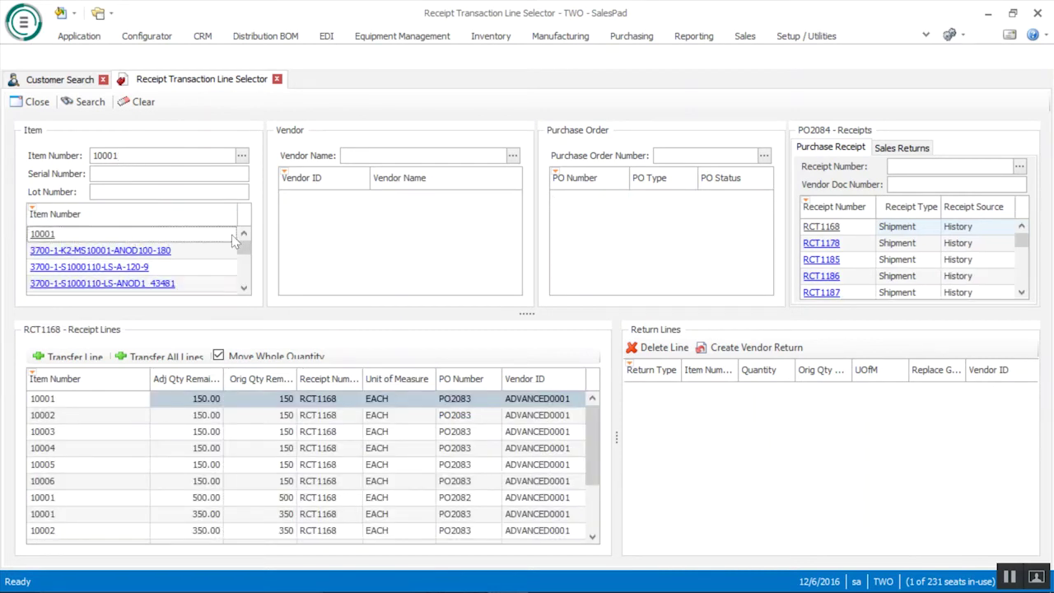
# Step: Review the receipt lines of item 10001's purchase receipts one by one, from RCT1178 through RCT1187
pyautogui.click(877, 246)
pyautogui.click(865, 262)
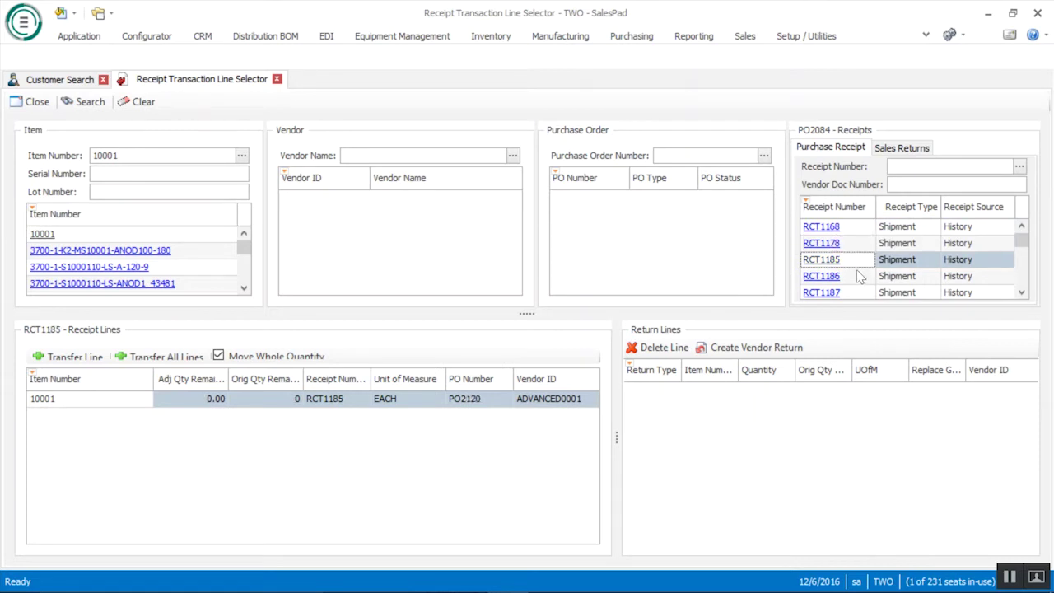
pyautogui.click(860, 277)
pyautogui.click(860, 294)
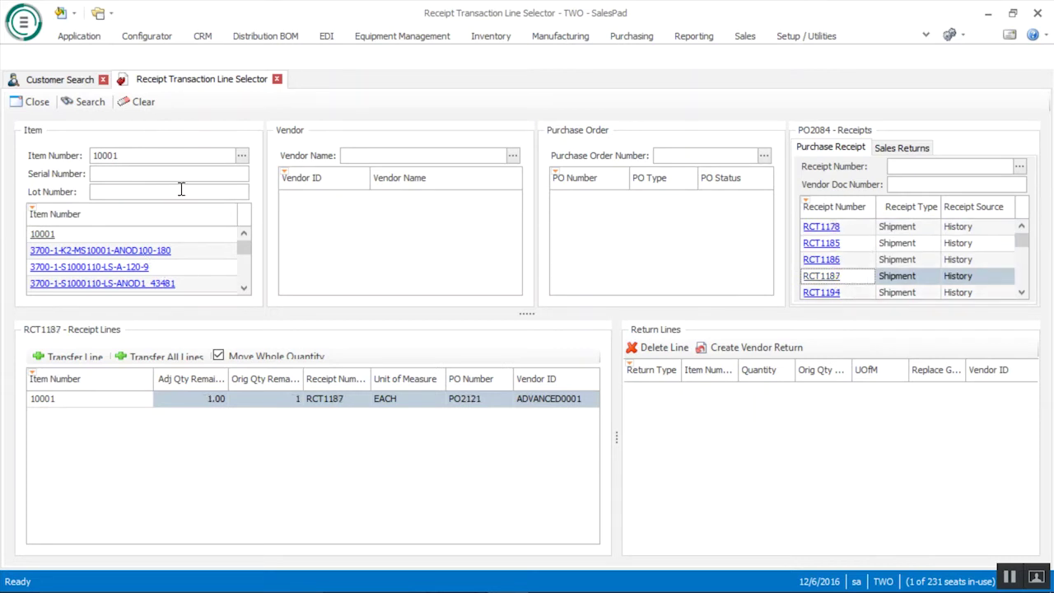
# Step: Clear the item number filter and review the purchase orders and receipts of several vendors, ending with AmericaCharge
pyautogui.click(148, 158)
pyautogui.press('BackSpace')
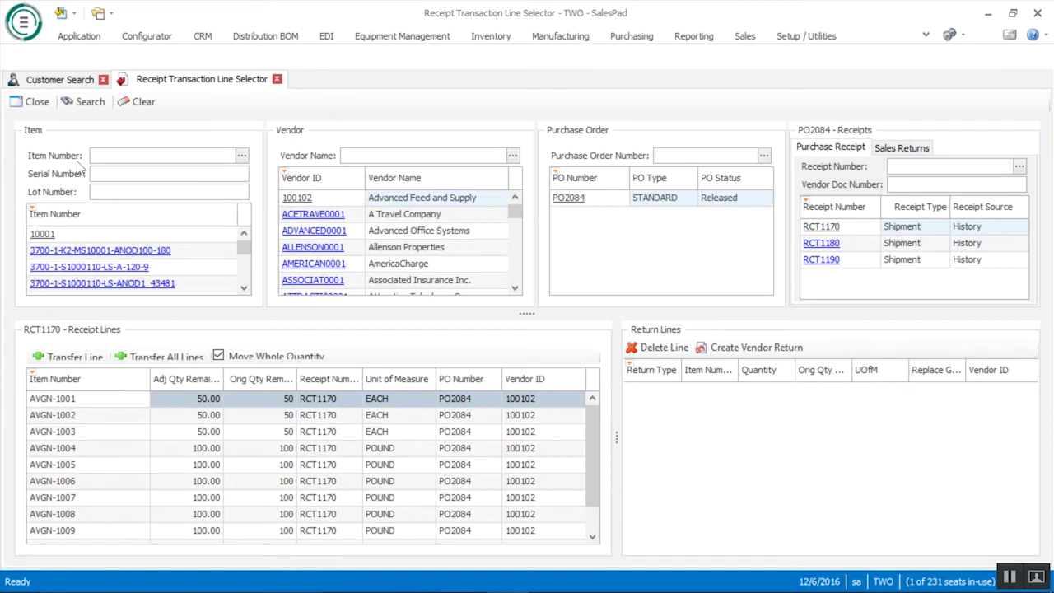
pyautogui.click(398, 234)
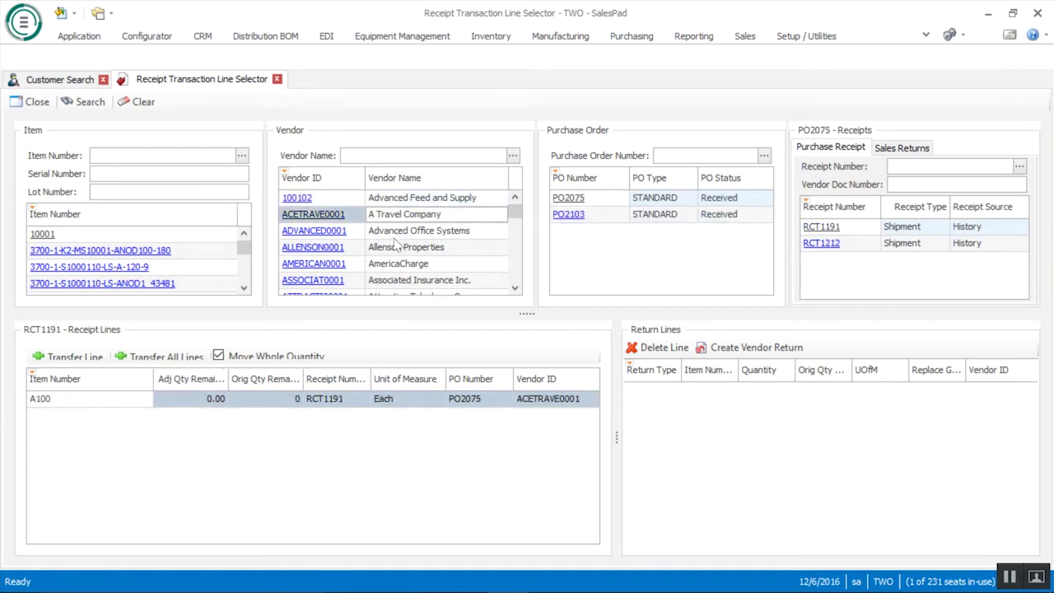
pyautogui.click(399, 249)
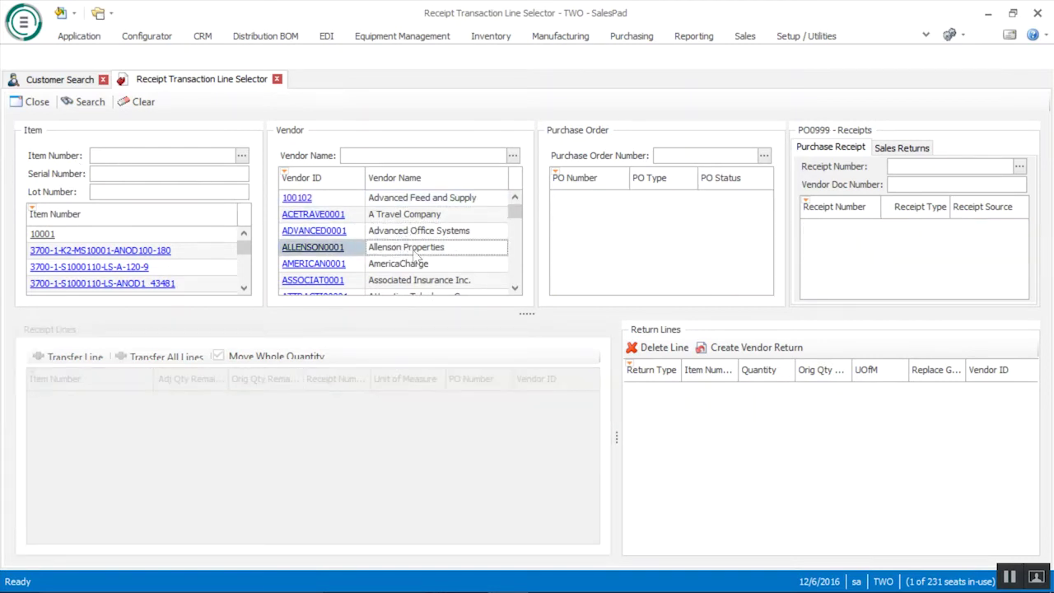
pyautogui.click(405, 267)
pyautogui.click(403, 284)
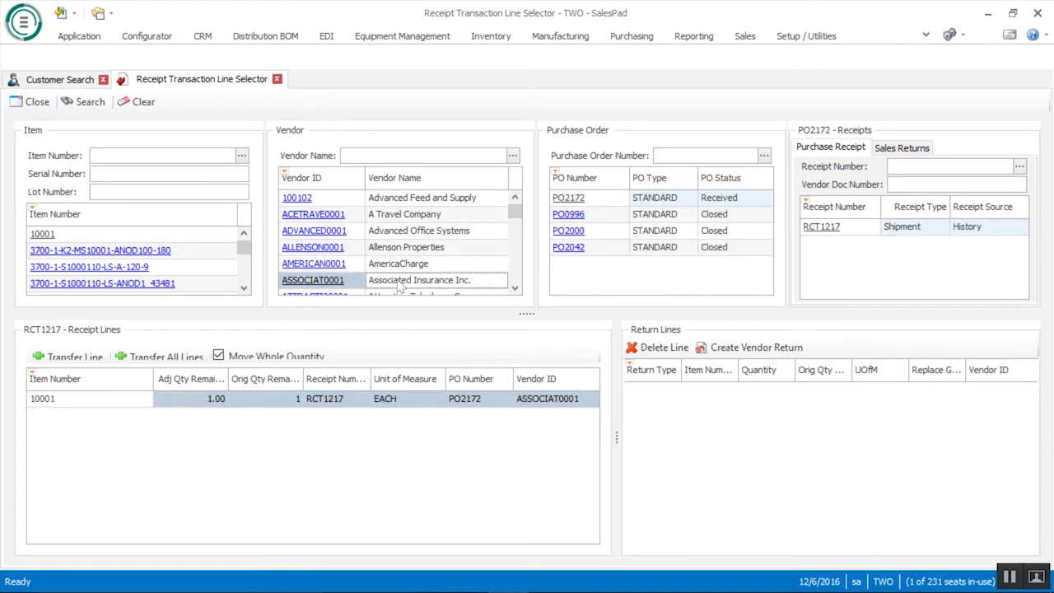
pyautogui.click(515, 287)
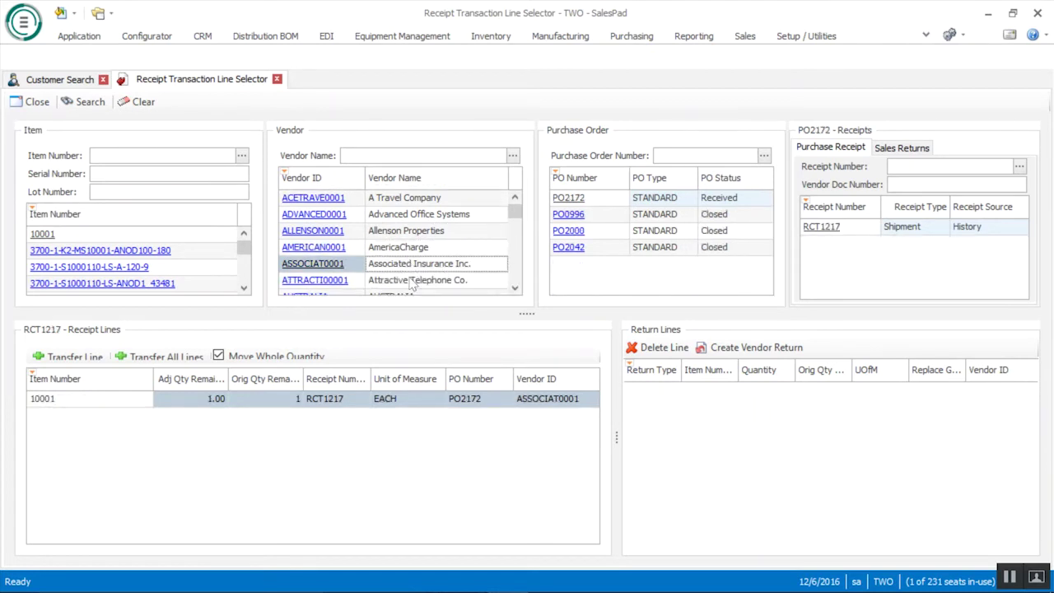
pyautogui.click(400, 281)
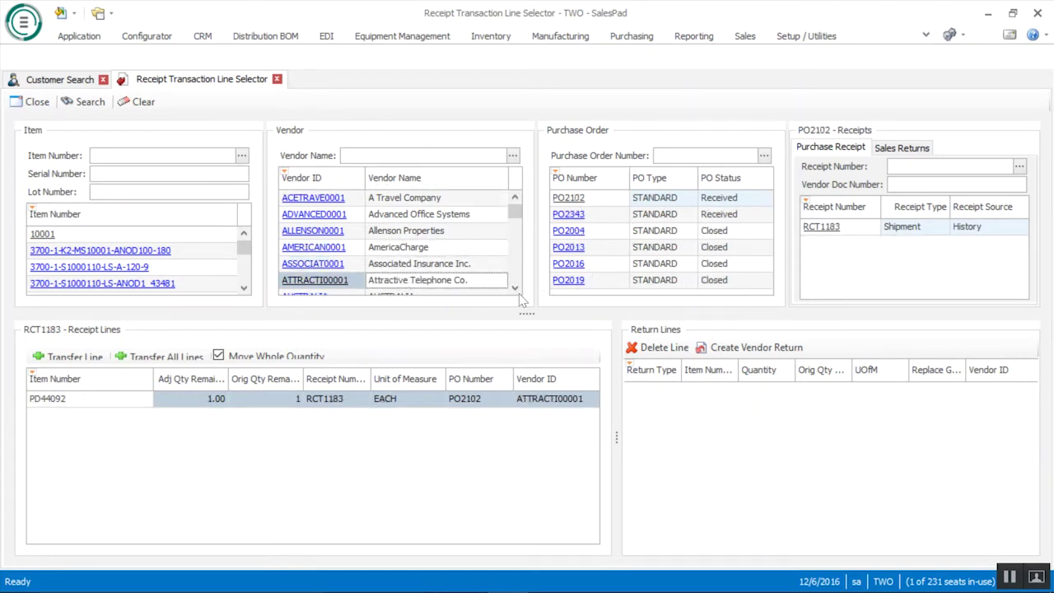
pyautogui.scroll(-2, 519, 300)
pyautogui.click(405, 280)
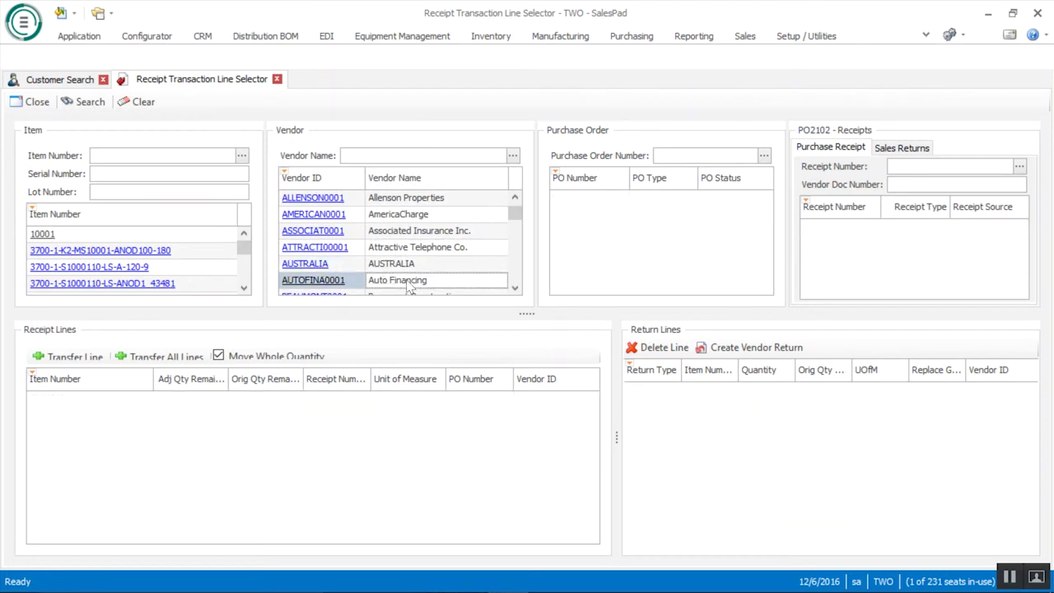
pyautogui.click(415, 234)
pyautogui.click(402, 214)
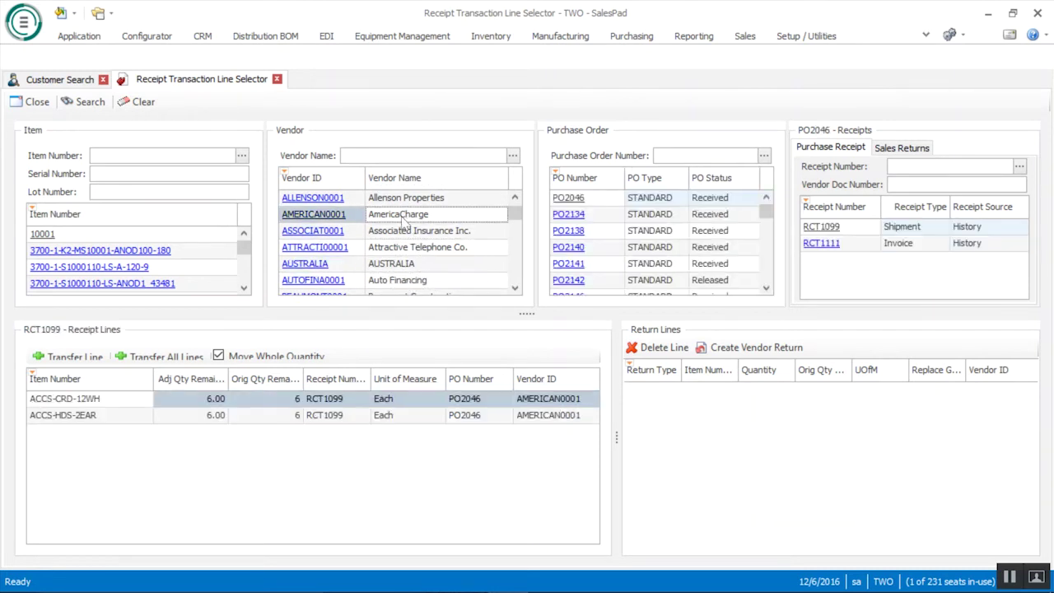
# Step: Review the receipts and receipt lines of AmericaCharge's purchase orders PO2134, PO2138, PO2140 and PO2141
pyautogui.click(641, 215)
pyautogui.click(637, 232)
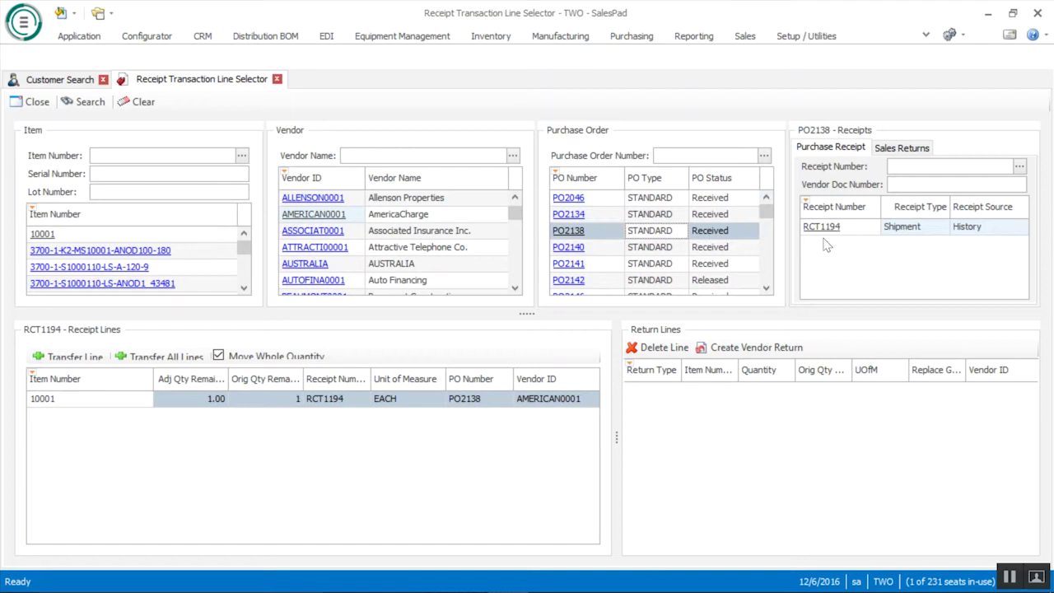
pyautogui.click(641, 249)
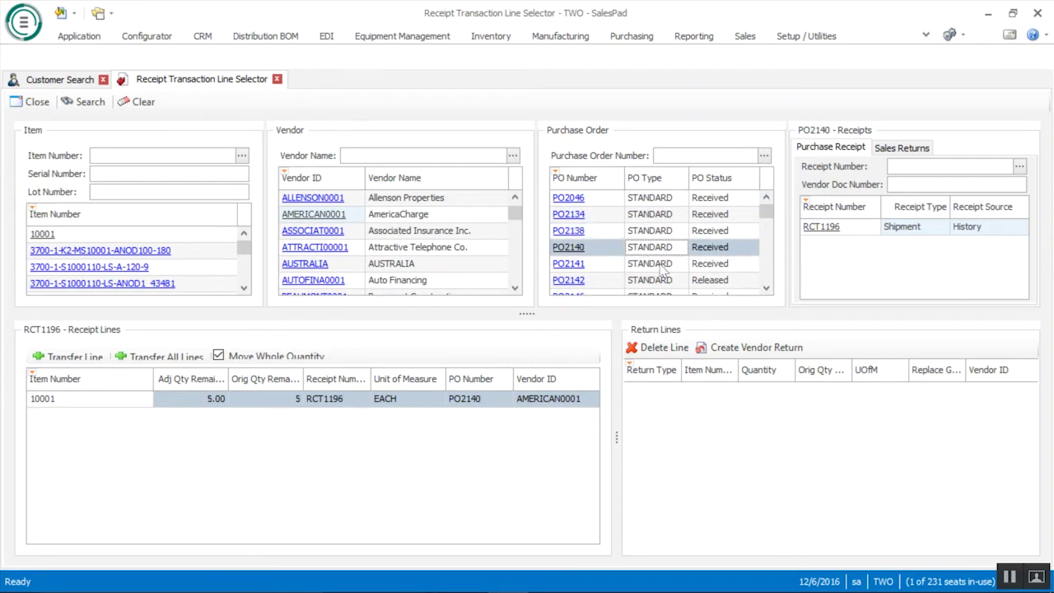
pyautogui.click(661, 265)
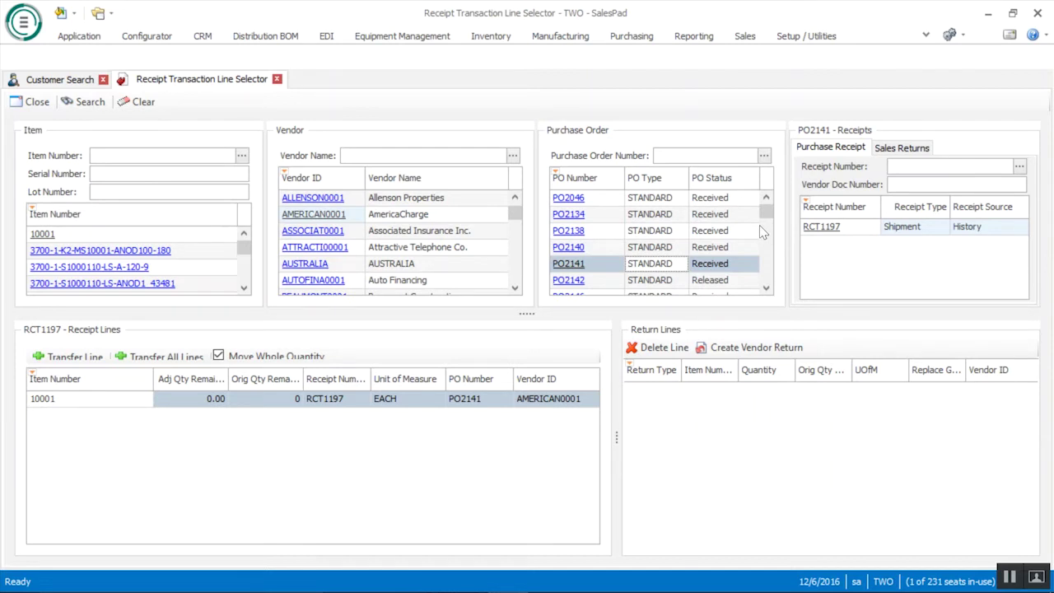
# Step: Filter the receipts by item number 10001 again
pyautogui.click(131, 156)
pyautogui.write('10001')
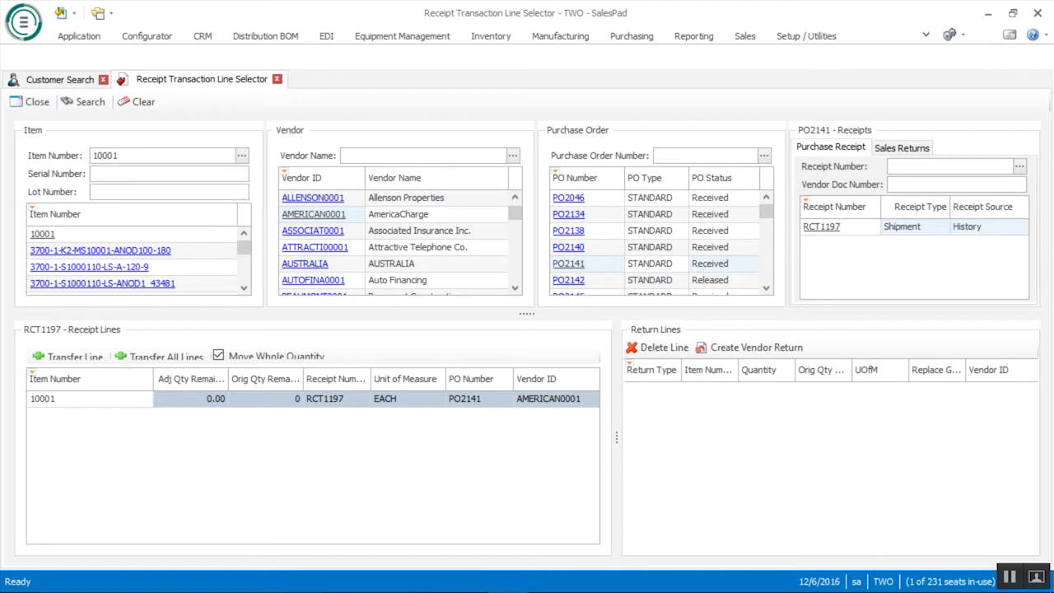
pyautogui.press('Return')
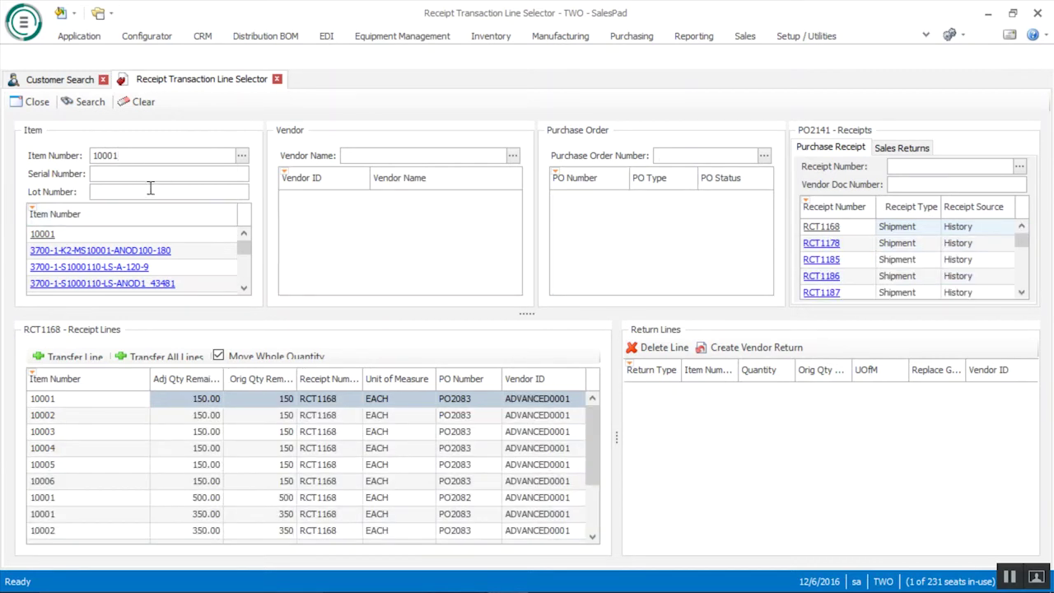
# Step: Transfer the item 10001 line of receipt RCT1178 to the return lines and create a vendor return from it
pyautogui.click(120, 236)
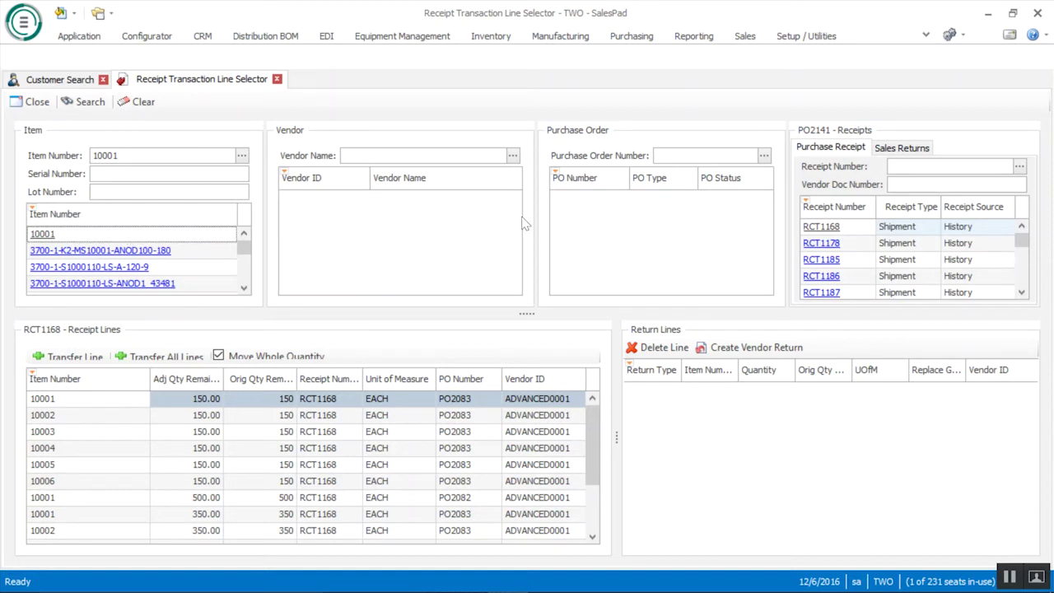
pyautogui.click(901, 245)
pyautogui.click(897, 258)
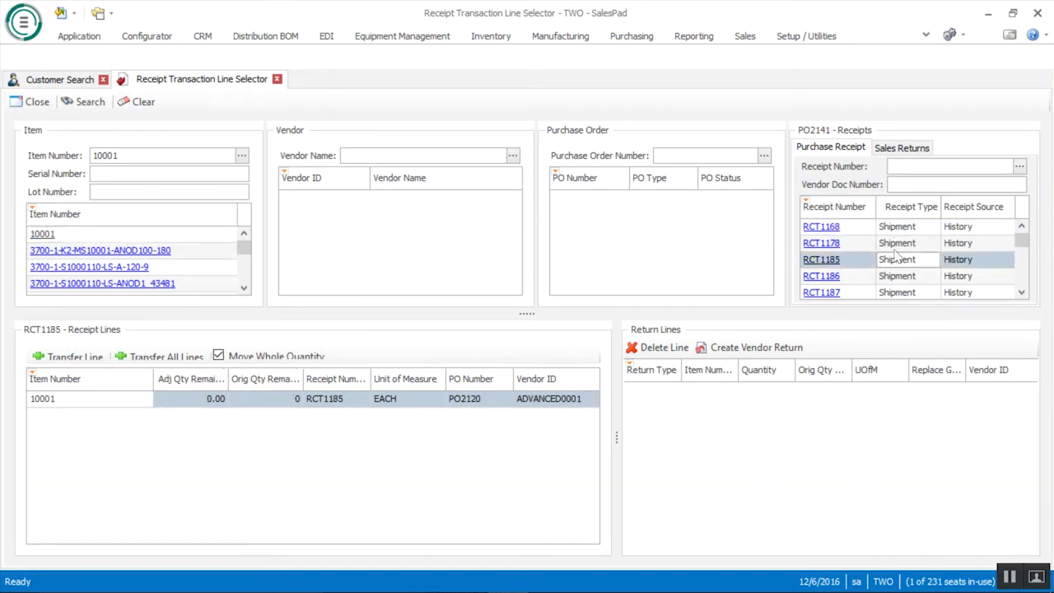
pyautogui.click(899, 245)
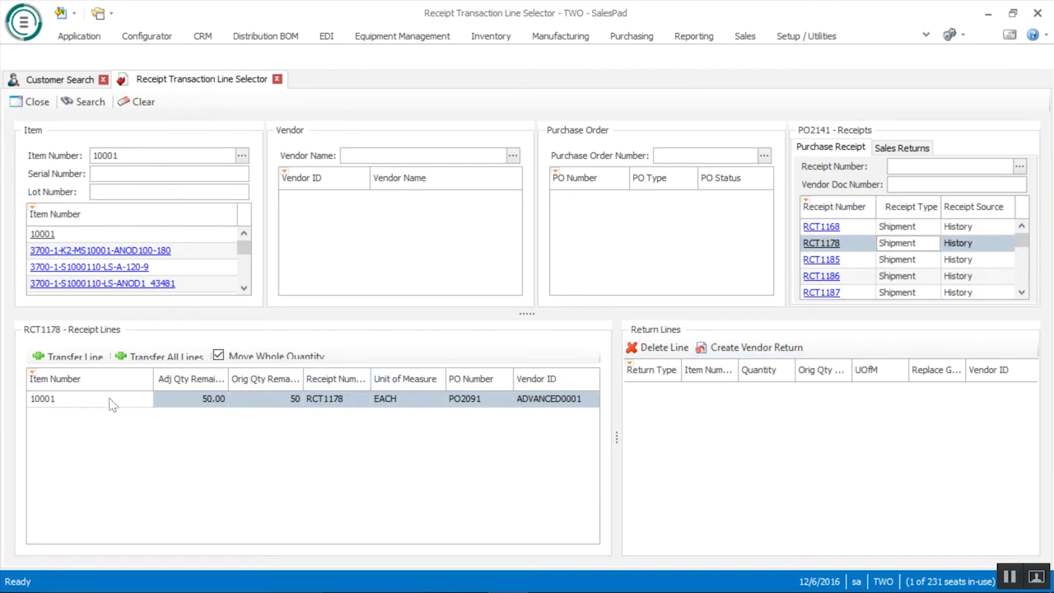
pyautogui.click(69, 361)
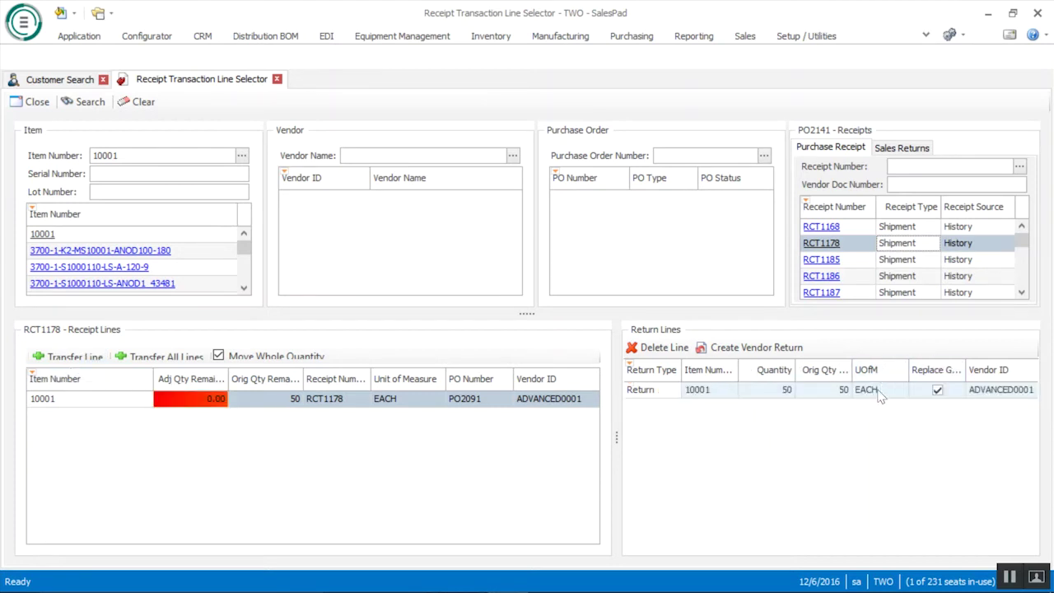
pyautogui.click(739, 349)
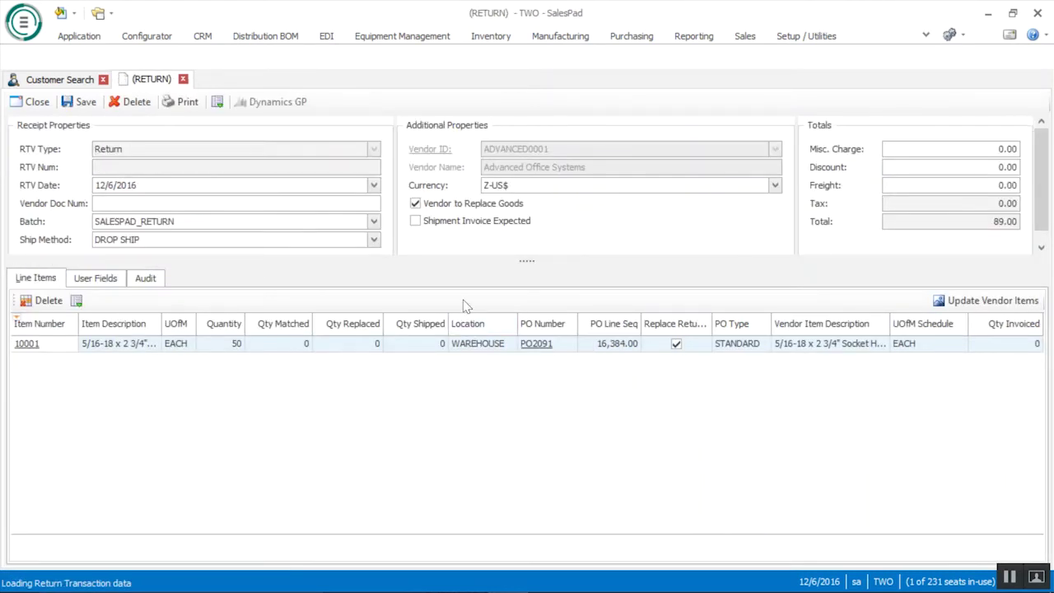
# Step: Enter RMA#1455 as the vendor document number of the return
pyautogui.moveTo(530, 262); pyautogui.dragTo(530, 281)
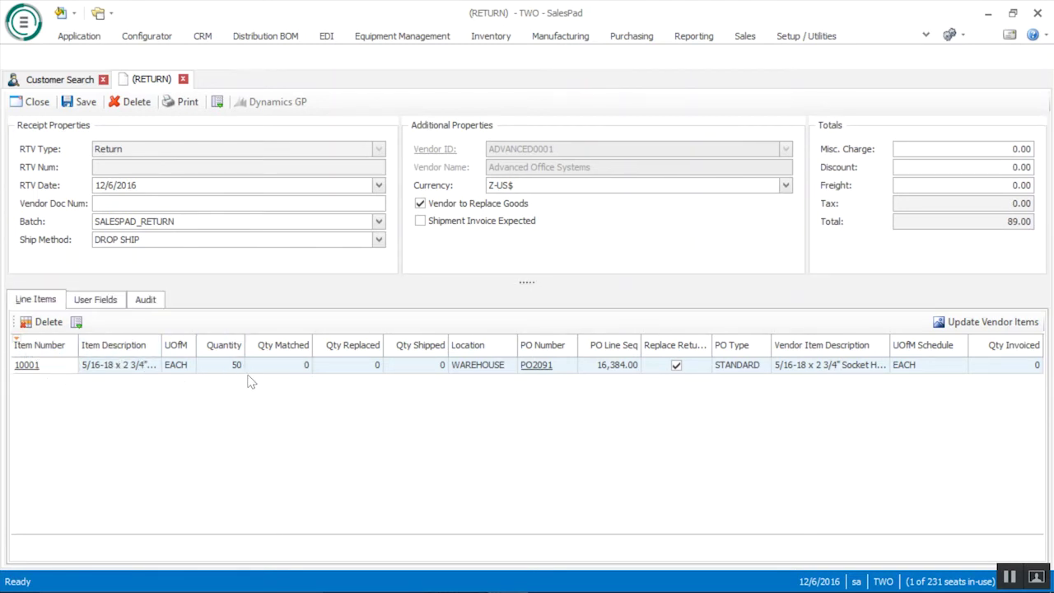
pyautogui.click(111, 203)
pyautogui.write('RMA#1455')
pyautogui.click(186, 414)
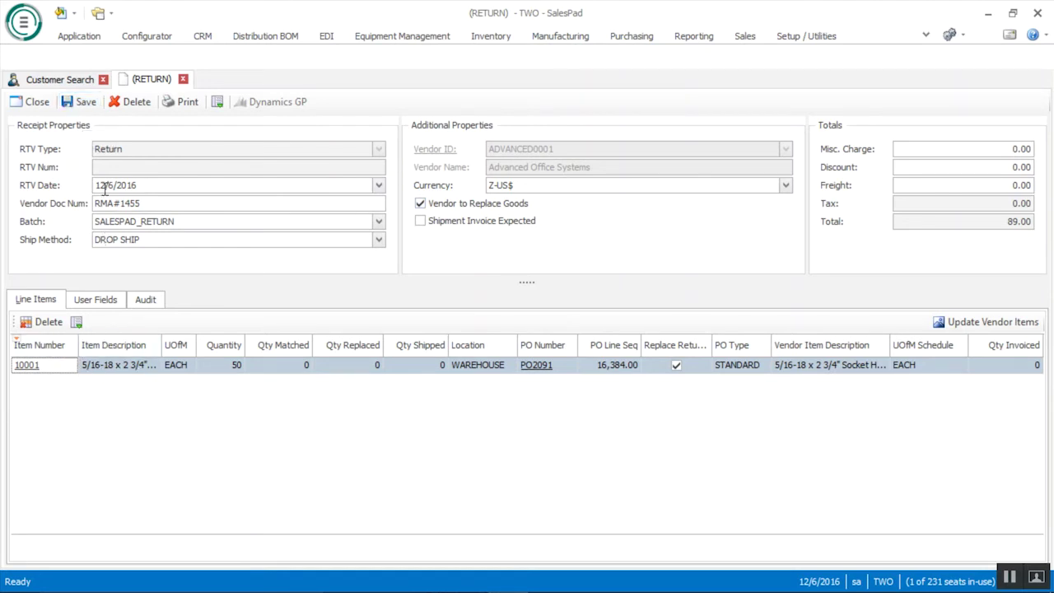
# Step: Save the vendor return and the standard purchase order for the replacement goods
pyautogui.click(80, 102)
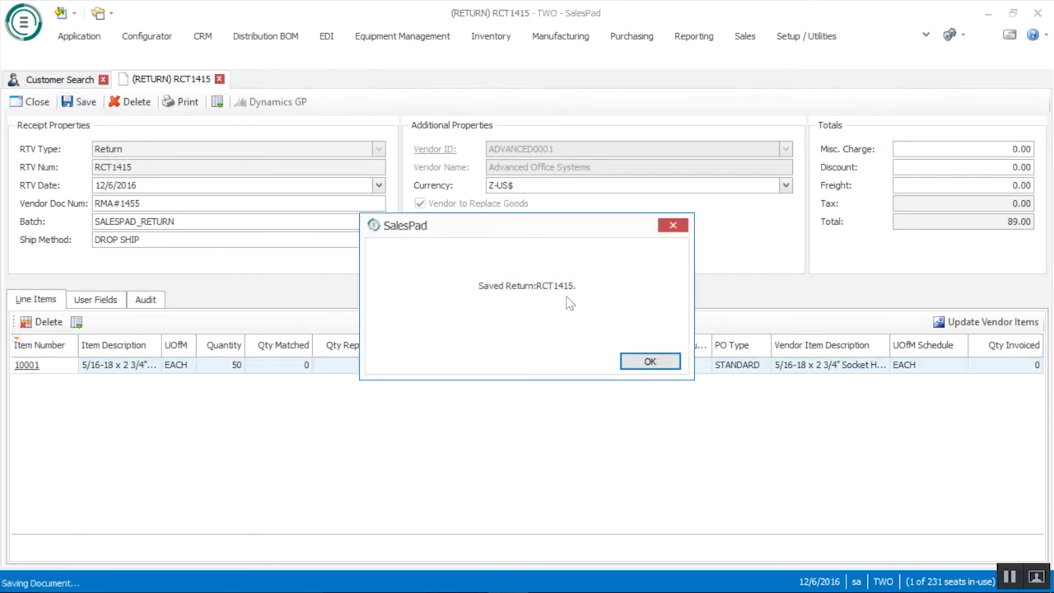
pyautogui.click(648, 363)
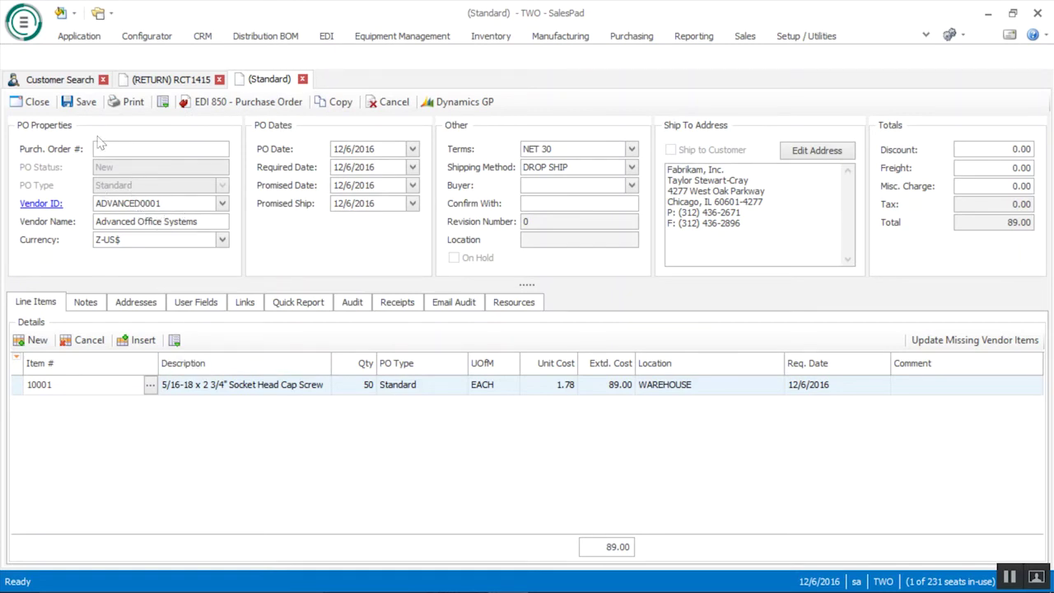
pyautogui.click(80, 101)
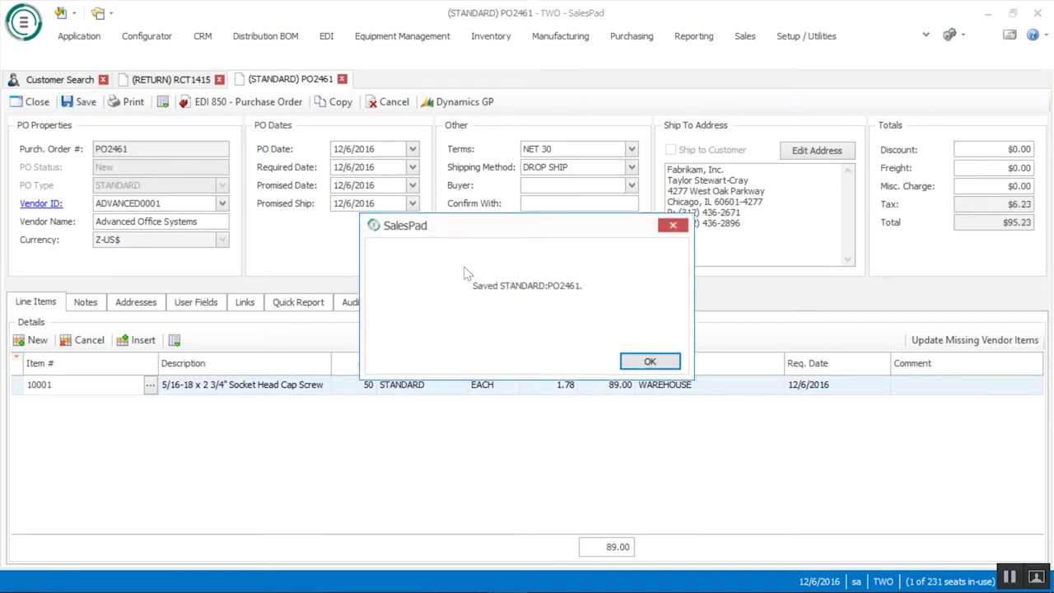
pyautogui.click(665, 363)
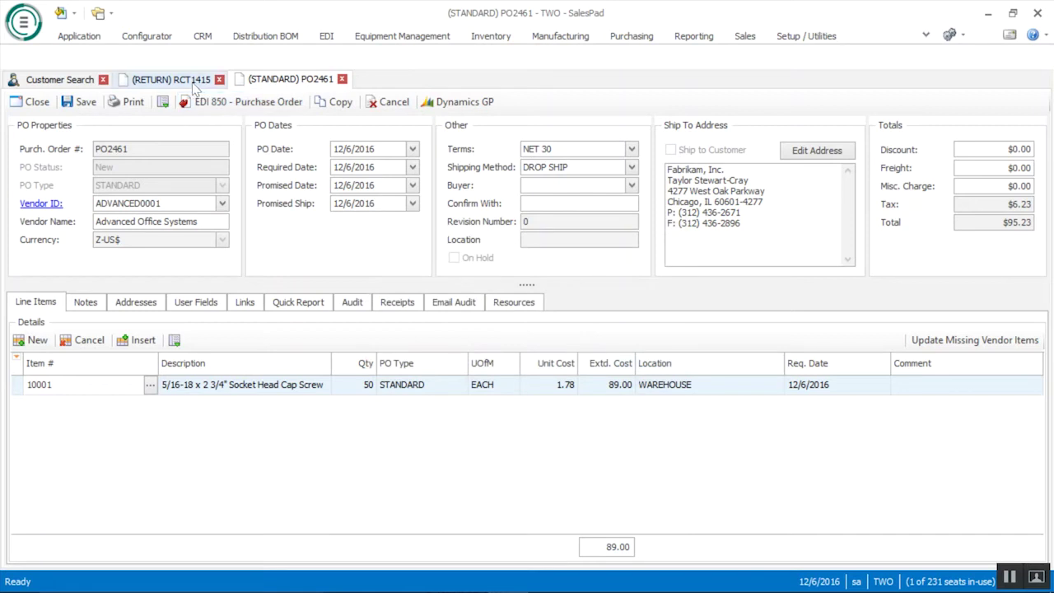
# Step: Review the bins available to fulfill the vendor return, and close the return and the replacement purchase order
pyautogui.click(196, 83)
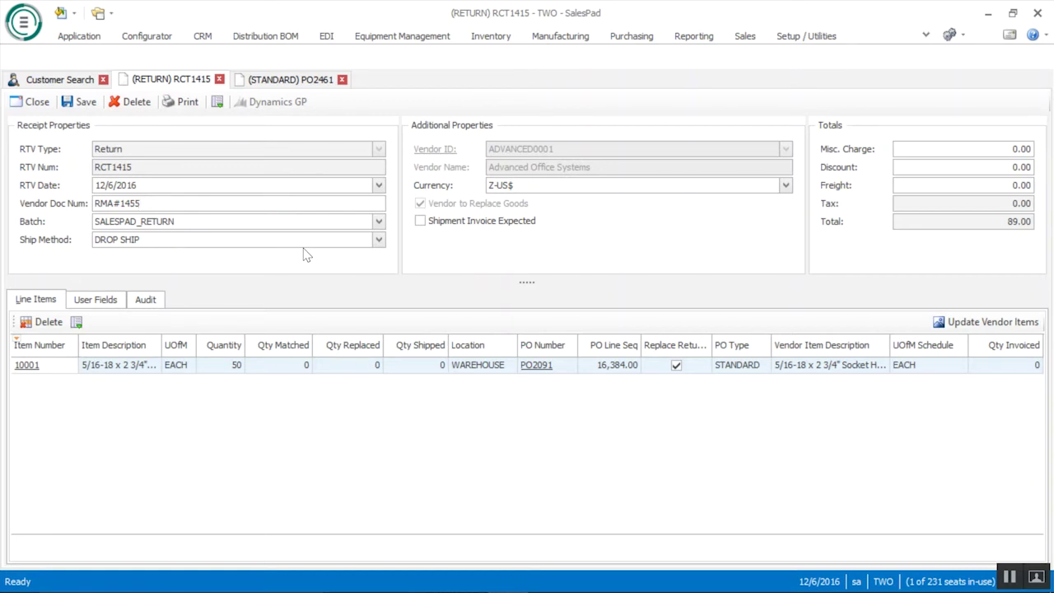
pyautogui.click(216, 101)
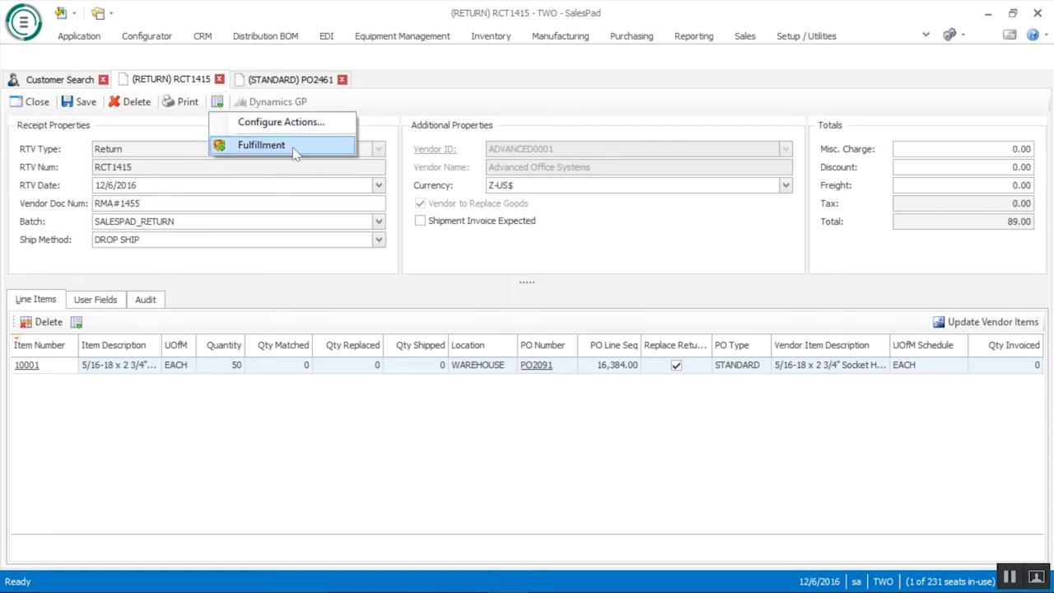
pyautogui.click(261, 145)
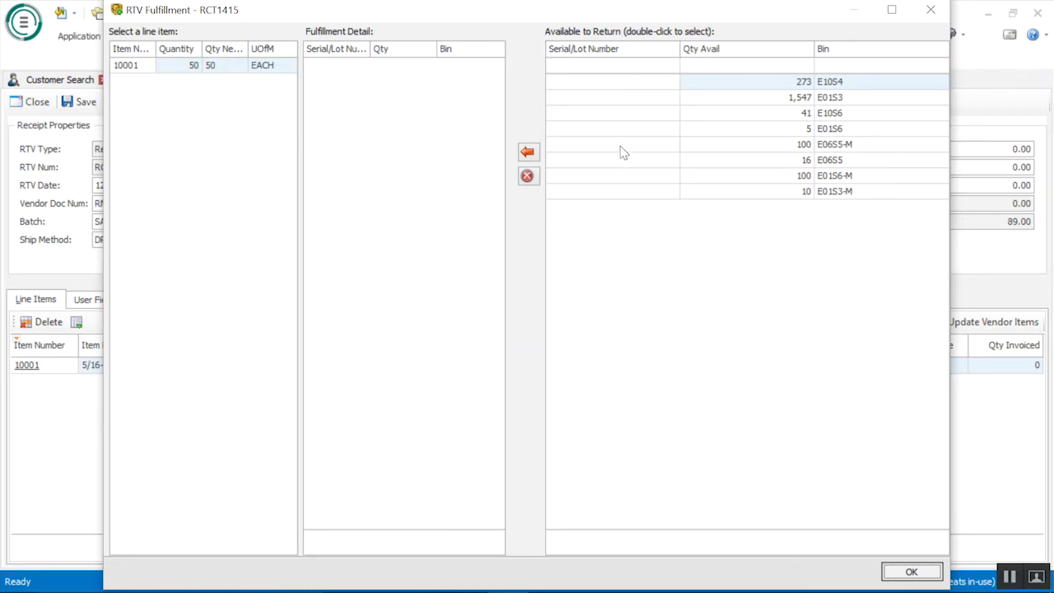
pyautogui.click(911, 571)
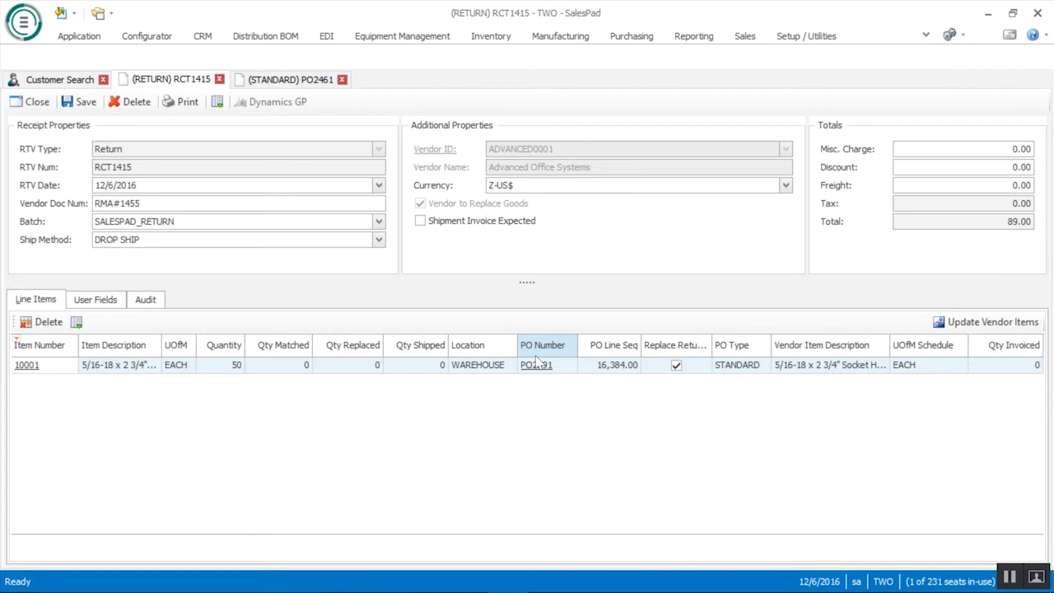
pyautogui.click(342, 80)
pyautogui.click(219, 79)
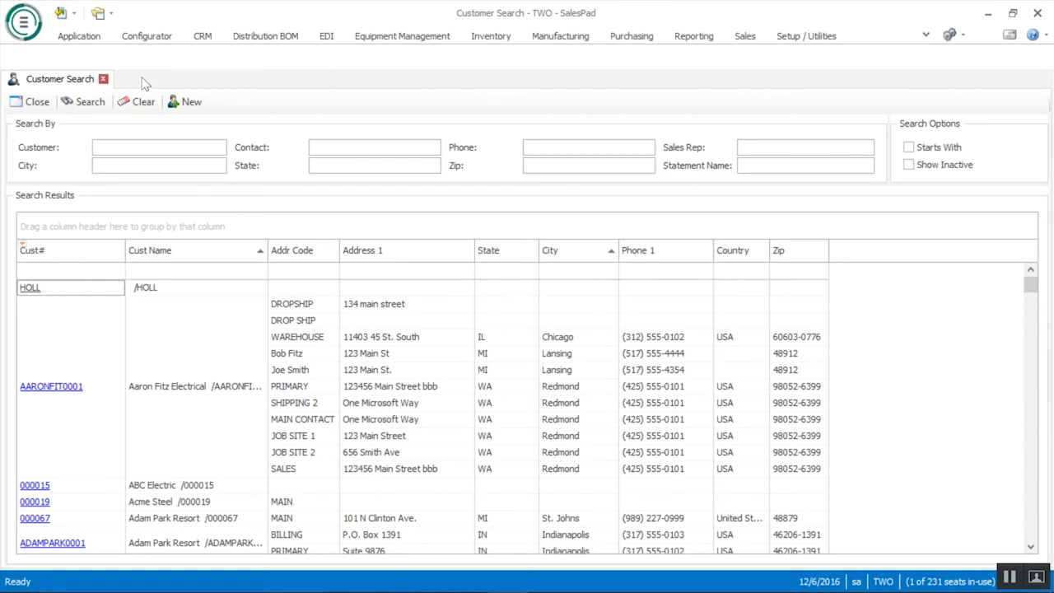
# Step: Open the SalesPad Administrator's user card and review its user properties
pyautogui.click(27, 25)
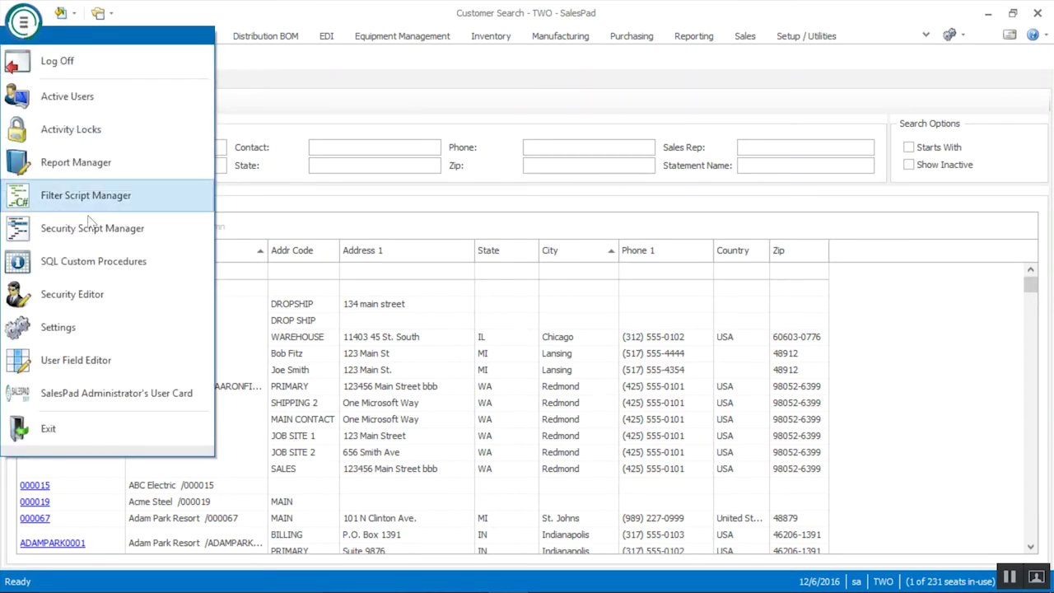
pyautogui.click(114, 395)
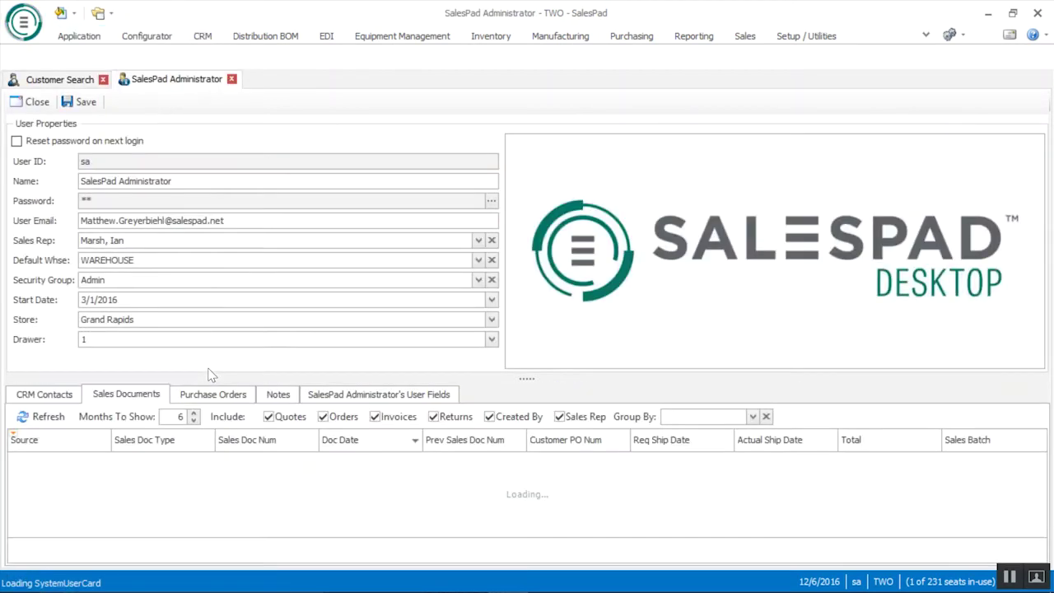
pyautogui.moveTo(209, 181); pyautogui.dragTo(80, 181)
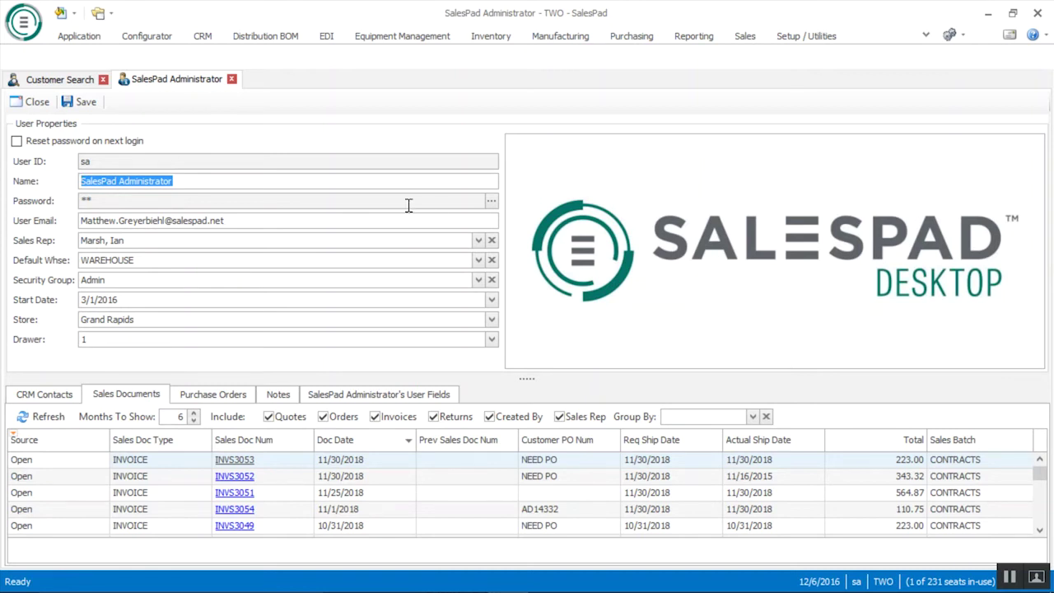
pyautogui.click(198, 182)
pyautogui.click(34, 187)
pyautogui.moveTo(526, 379); pyautogui.dragTo(527, 361)
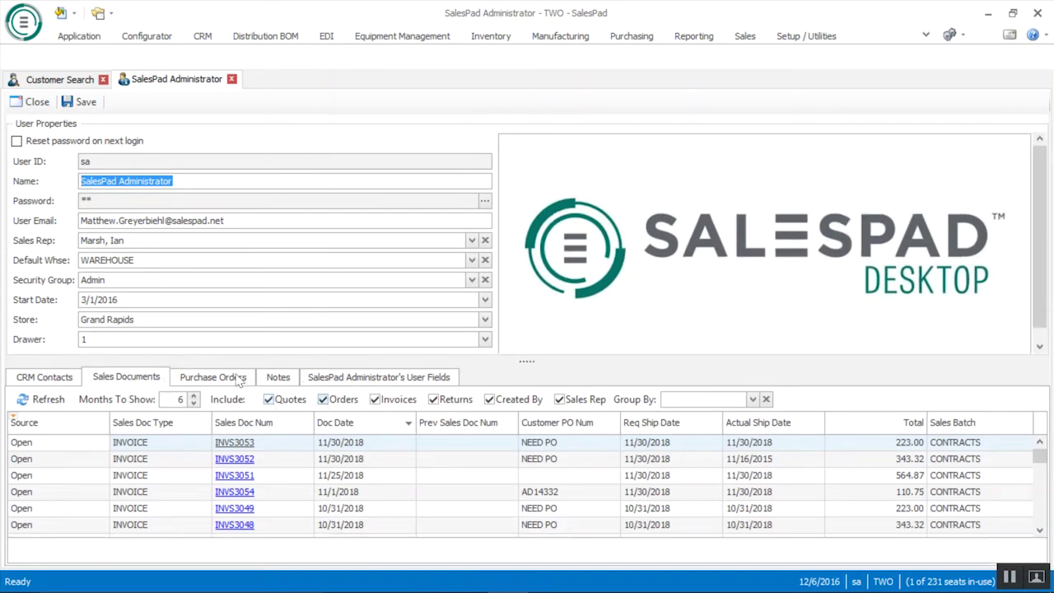
# Step: Review the user's CRM contacts, sales documents and purchase orders, including the columns available for grouping the purchase orders
pyautogui.click(67, 379)
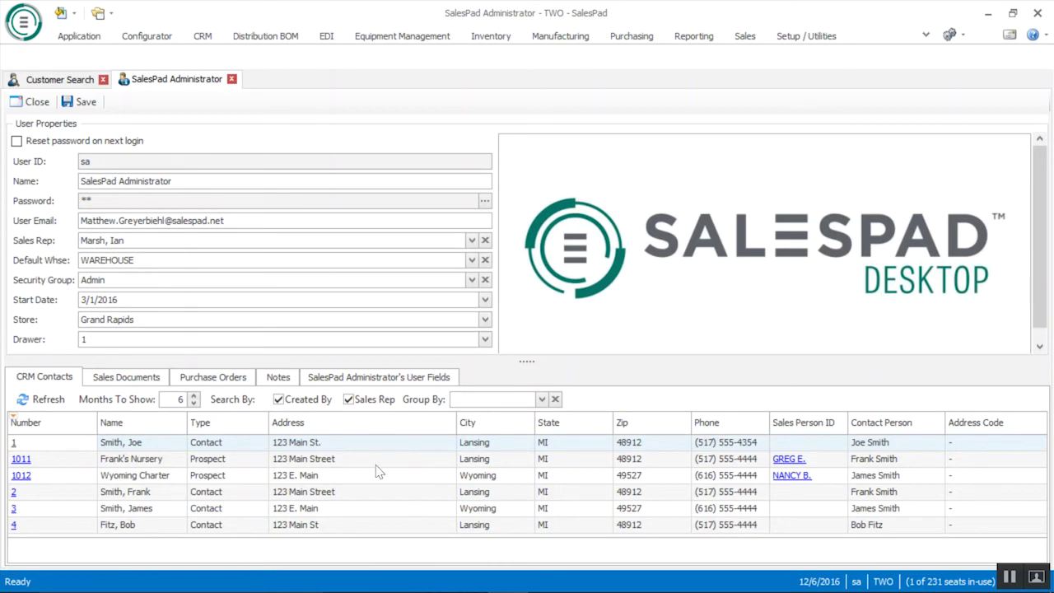
pyautogui.click(139, 378)
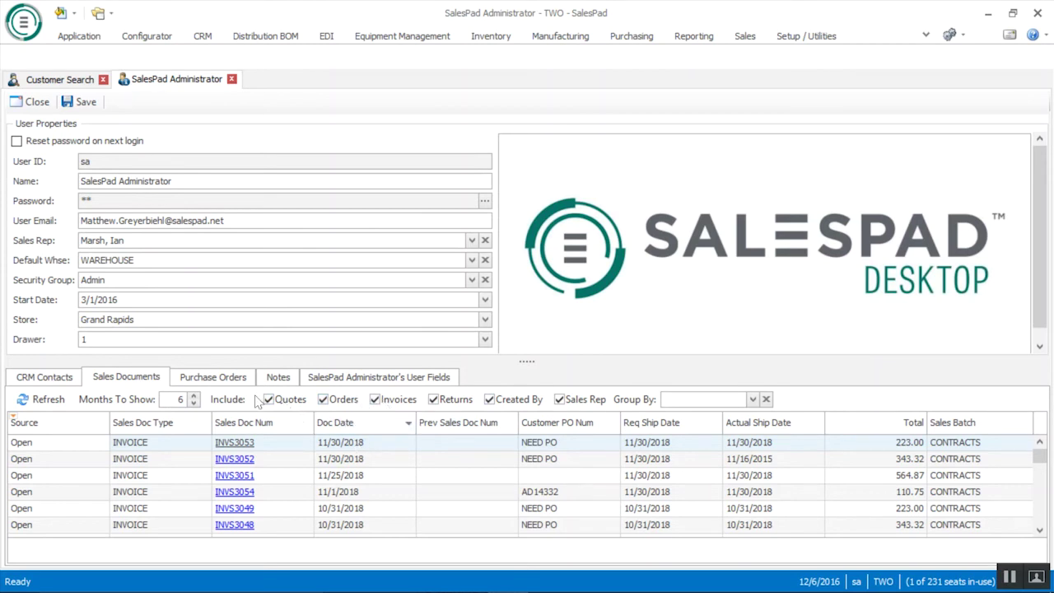
pyautogui.click(226, 381)
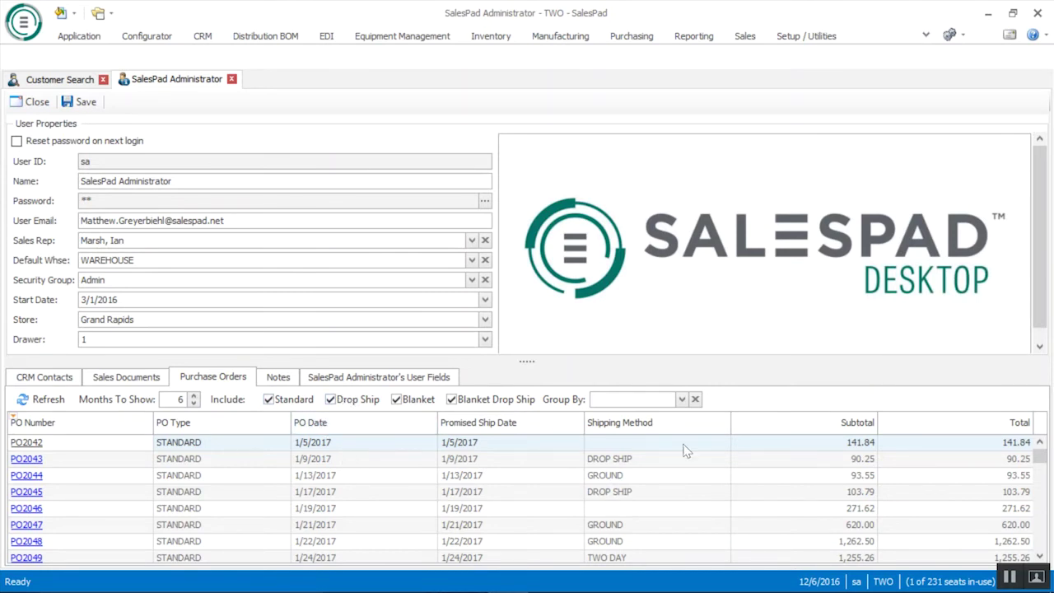
pyautogui.click(682, 398)
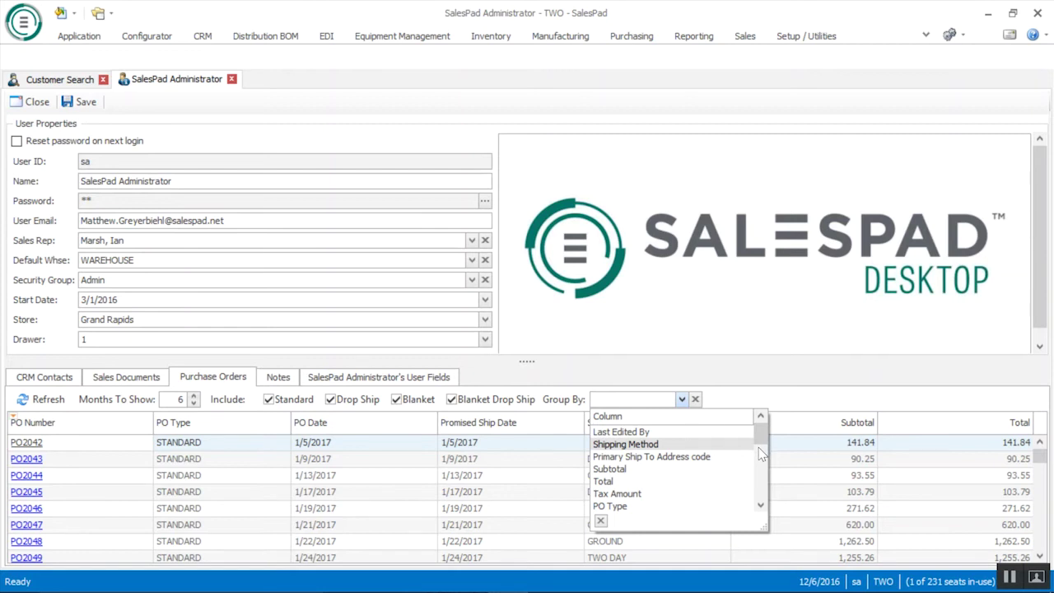
pyautogui.click(760, 505)
pyautogui.click(760, 505)
pyautogui.doubleClick(760, 506)
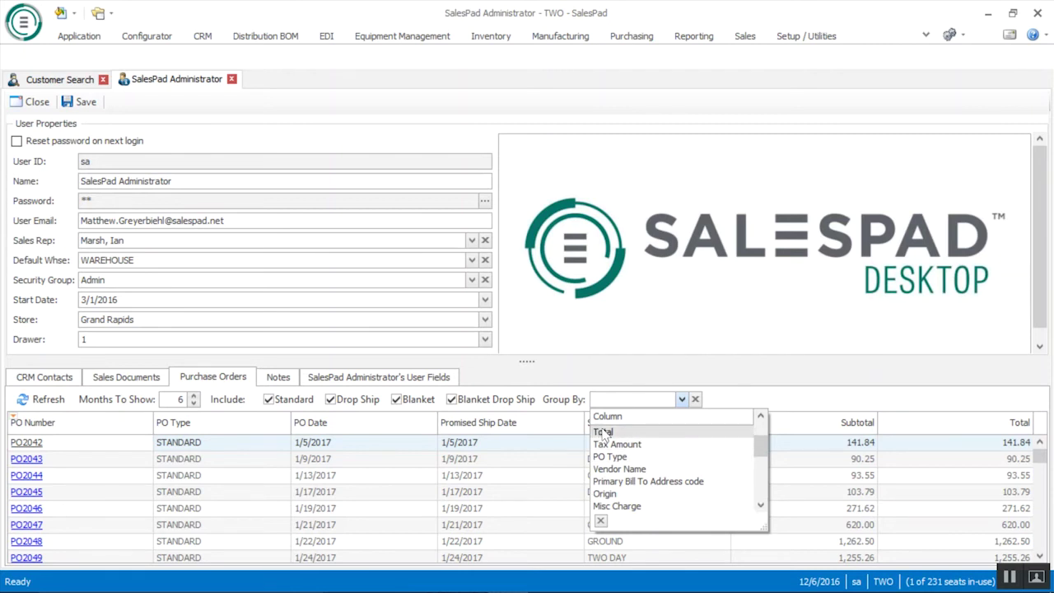
# Step: Review the user card's notes and the special skills in its user fields
pyautogui.click(280, 381)
pyautogui.click(282, 382)
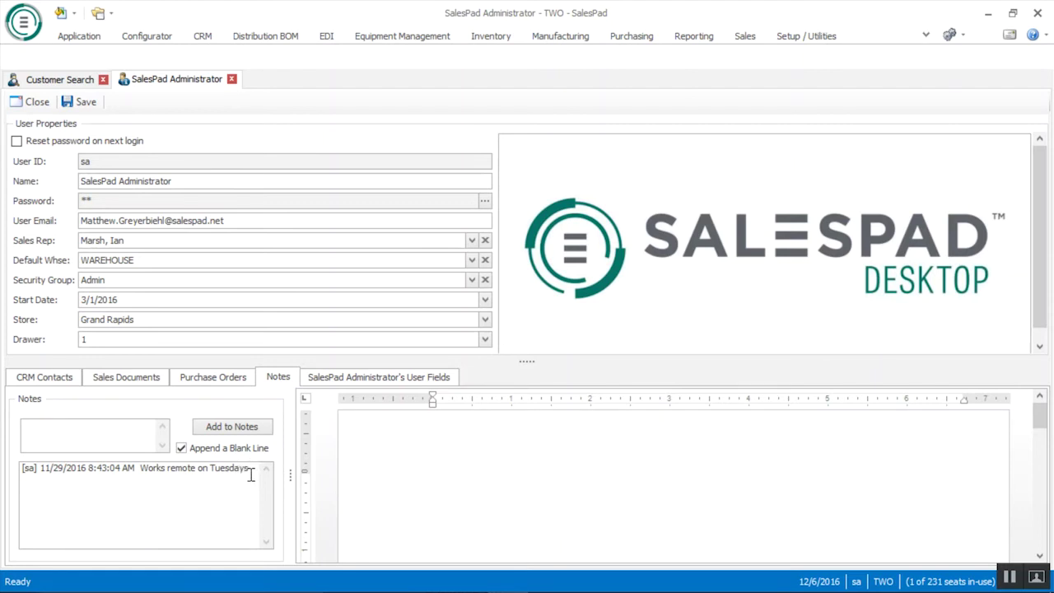
pyautogui.click(375, 381)
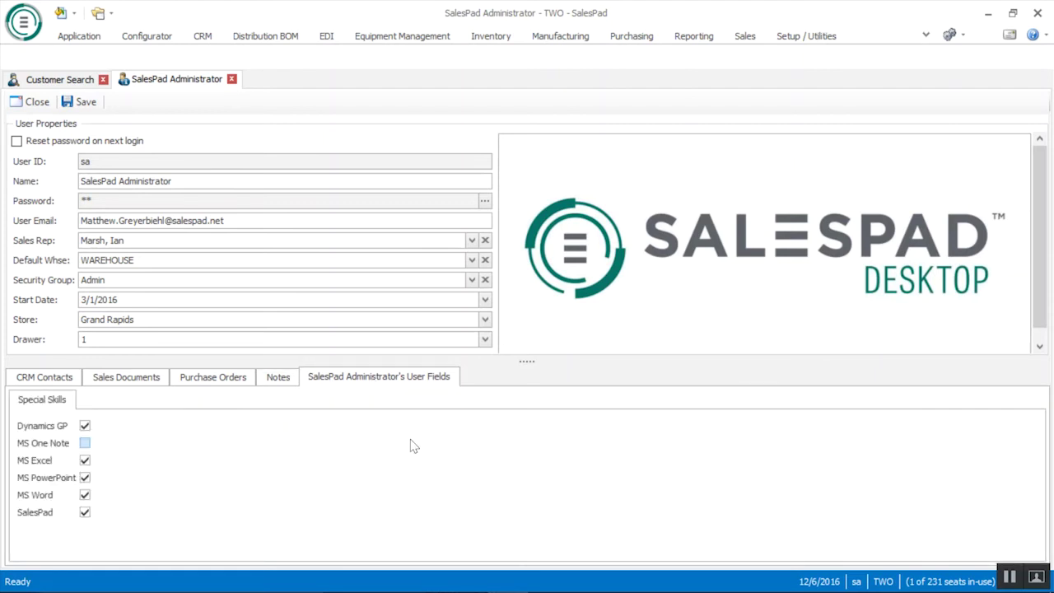
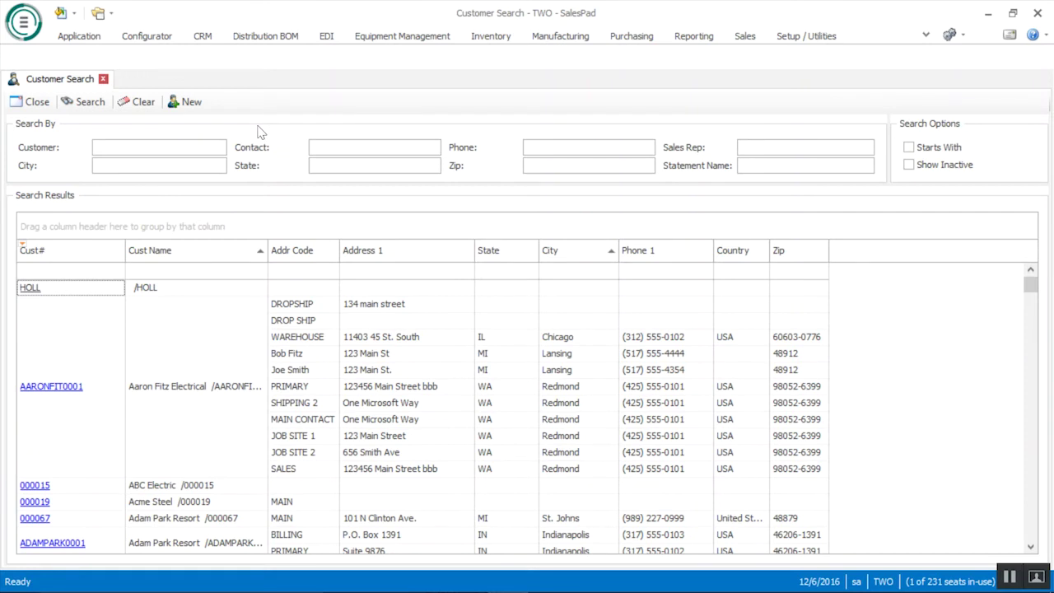
# Step: Open the Security Editor directly for the Customer Search window and examine its security settings for the Admin group
pyautogui.rightClick(70, 84)
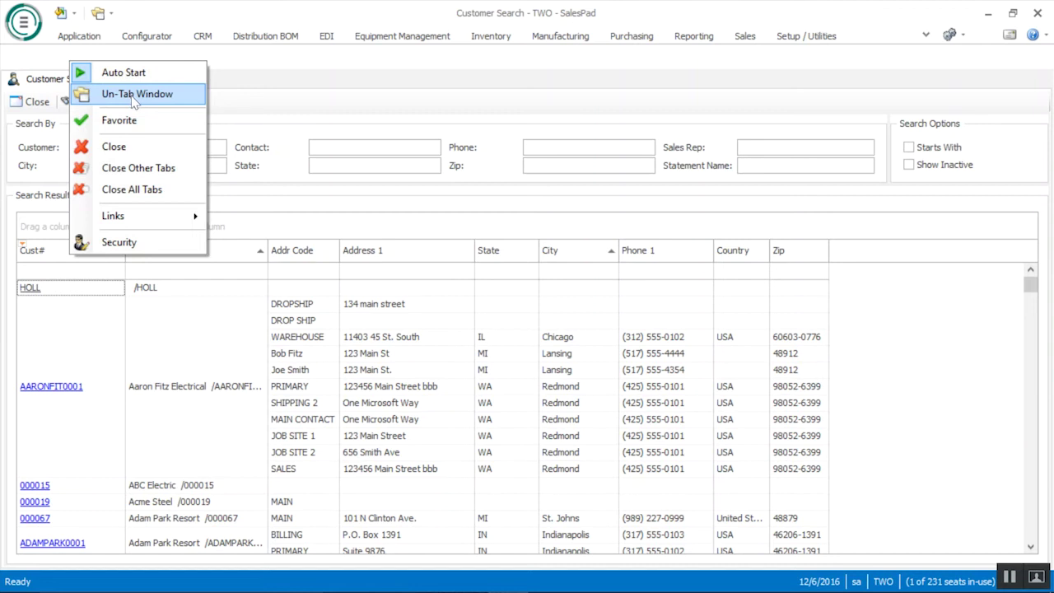
pyautogui.click(120, 244)
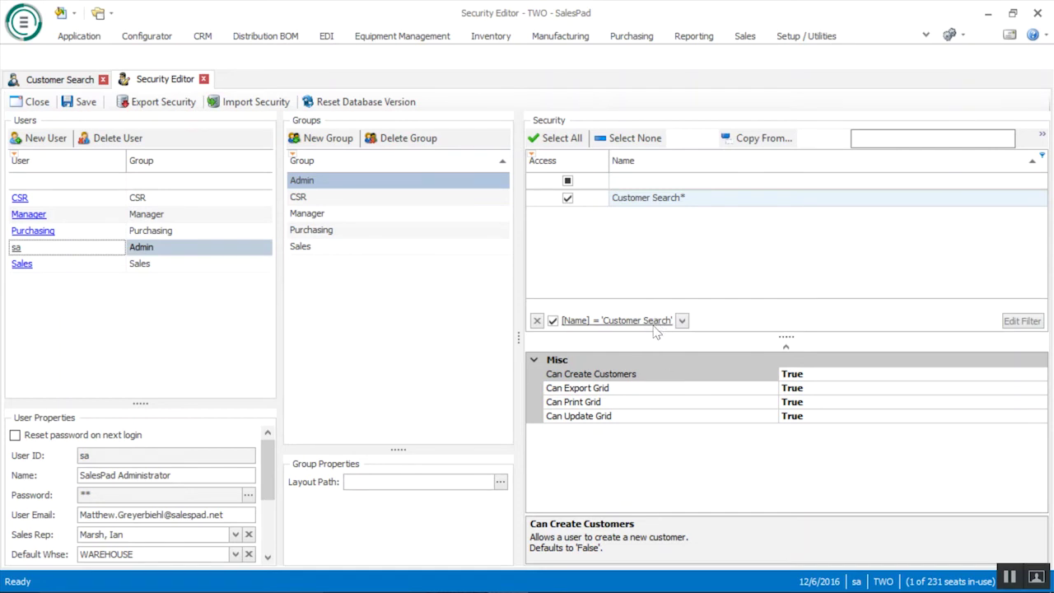
pyautogui.click(63, 79)
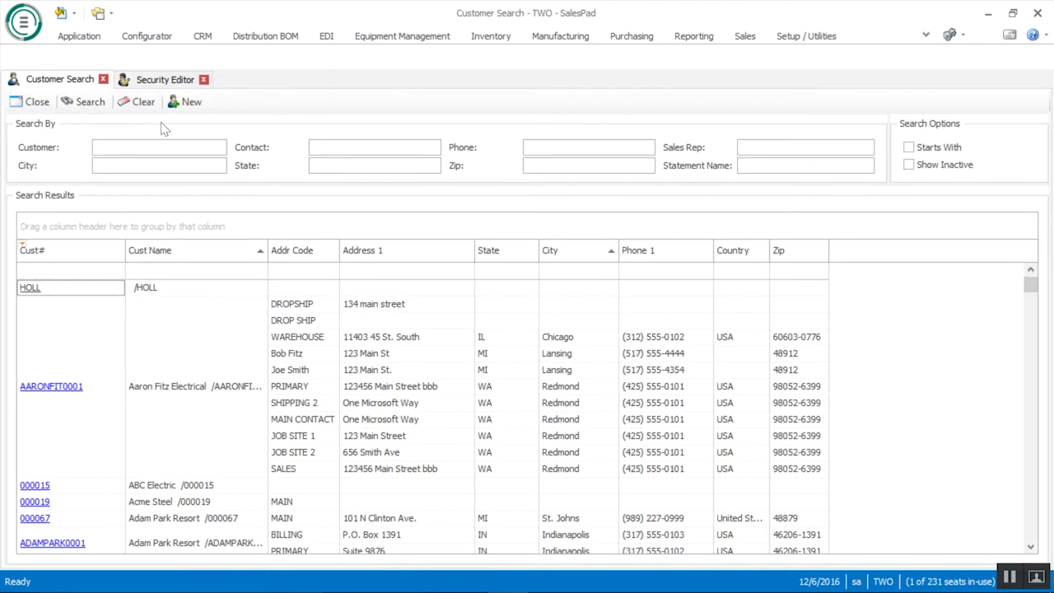
pyautogui.click(156, 79)
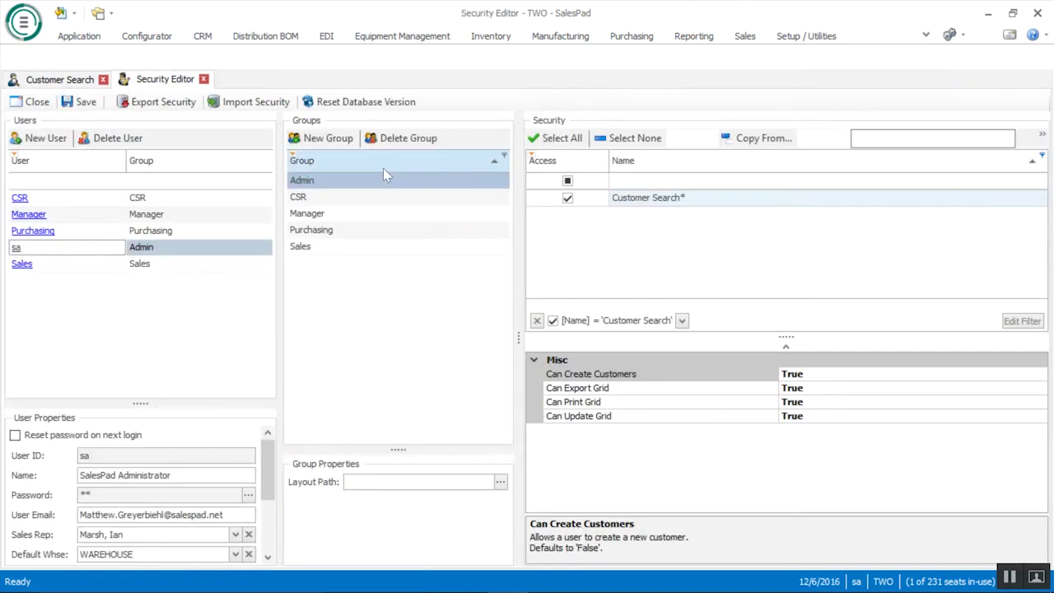
pyautogui.click(655, 201)
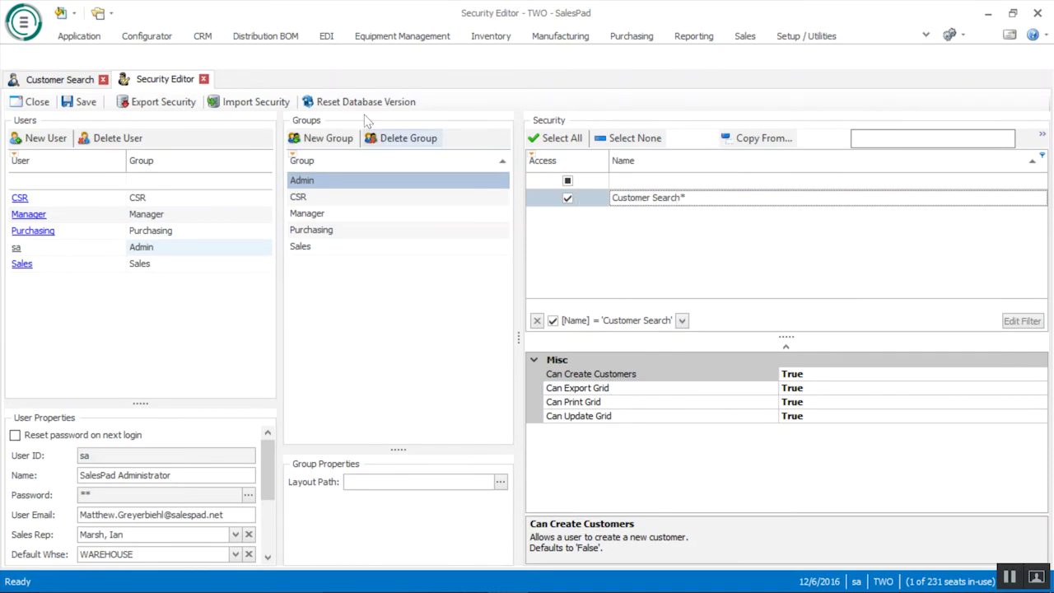
# Step: Open the Backordered Items Report
pyautogui.click(645, 40)
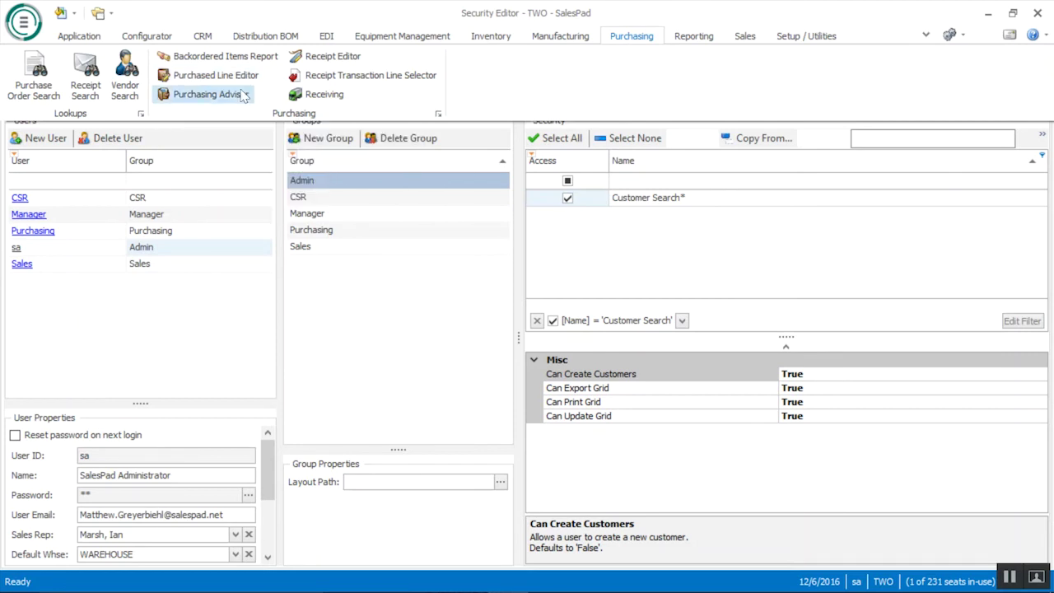
pyautogui.click(239, 55)
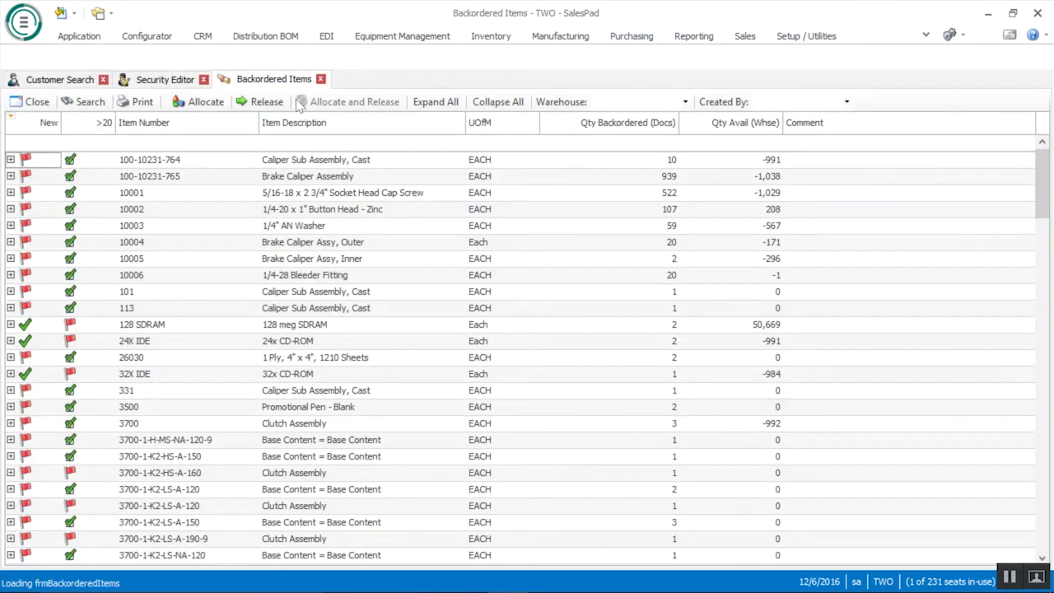
# Step: Open the security settings directly for the Backordered Items Report and read its plugin documentation page, closing the page when finished
pyautogui.rightClick(277, 82)
pyautogui.click(337, 240)
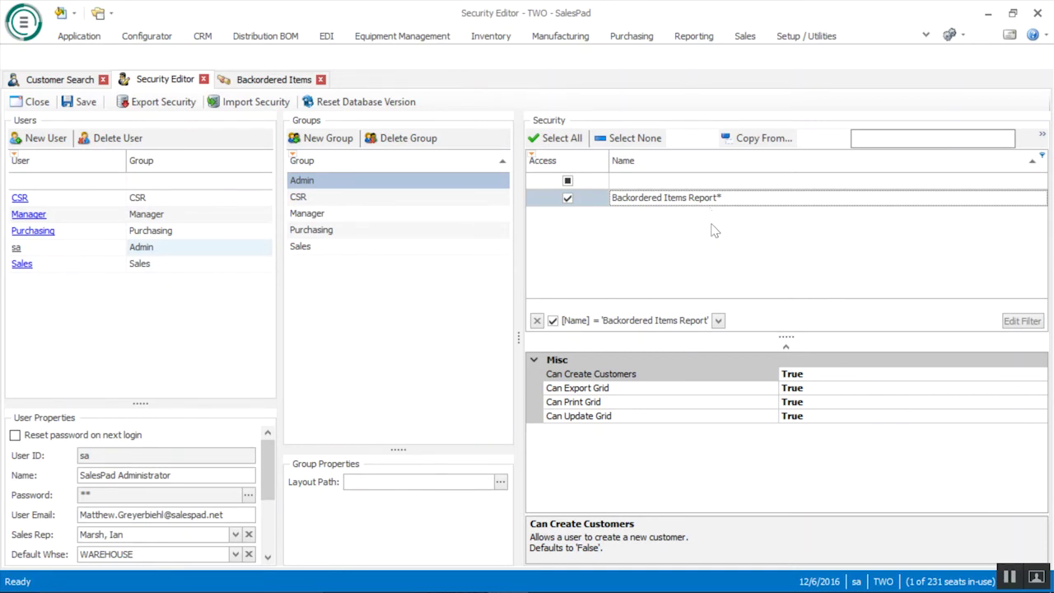
pyautogui.rightClick(666, 202)
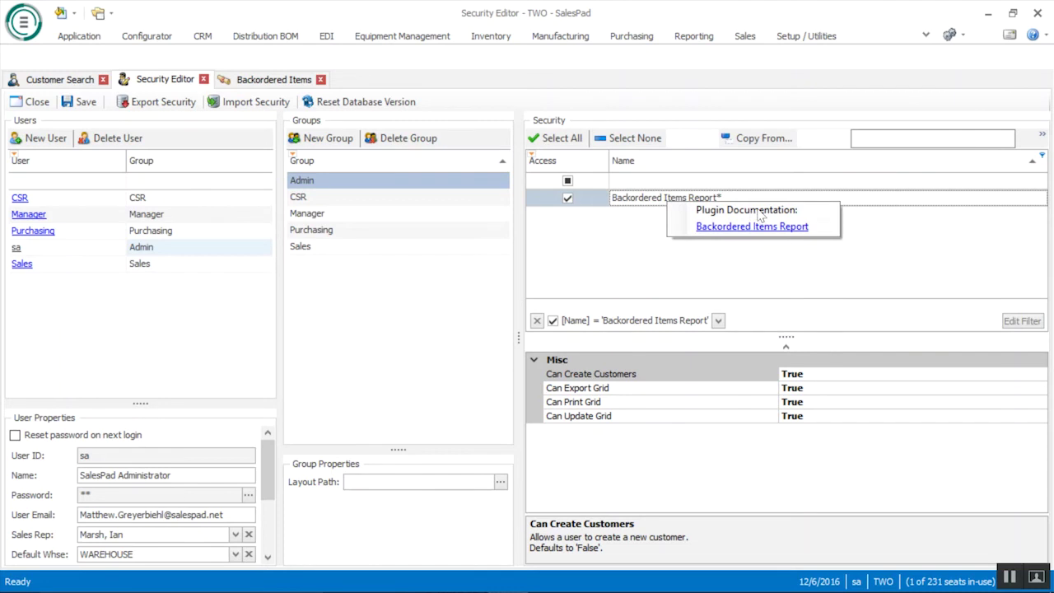
pyautogui.click(732, 234)
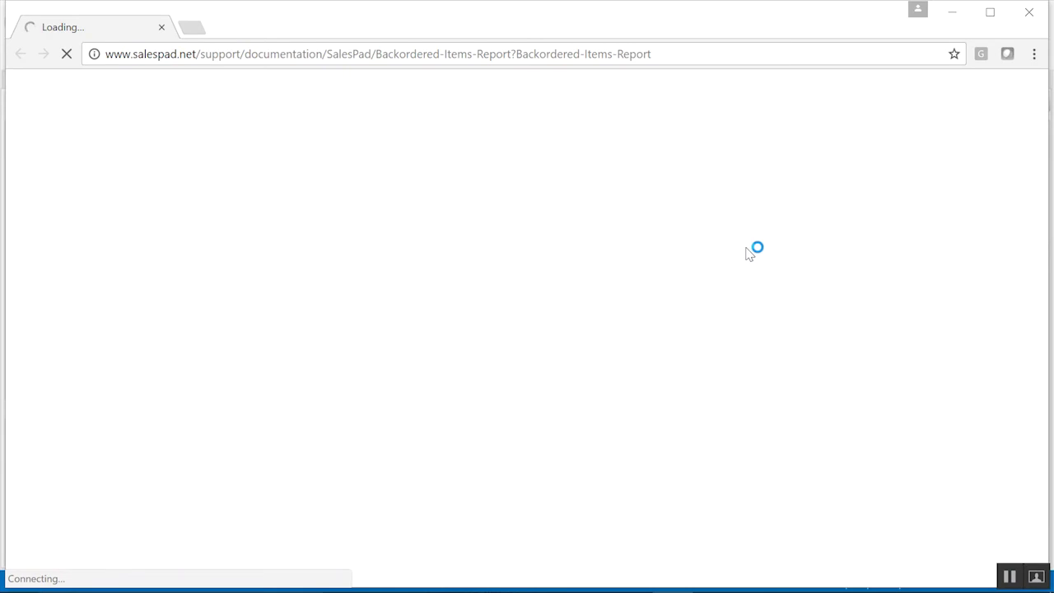
pyautogui.scroll(-10, 741, 240)
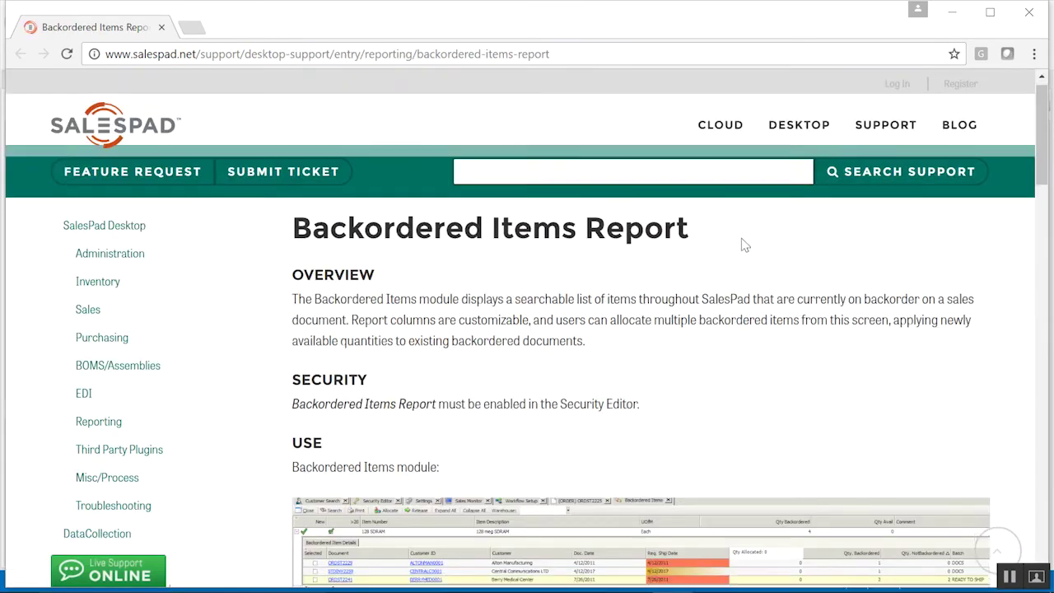
pyautogui.scroll(10, 745, 247)
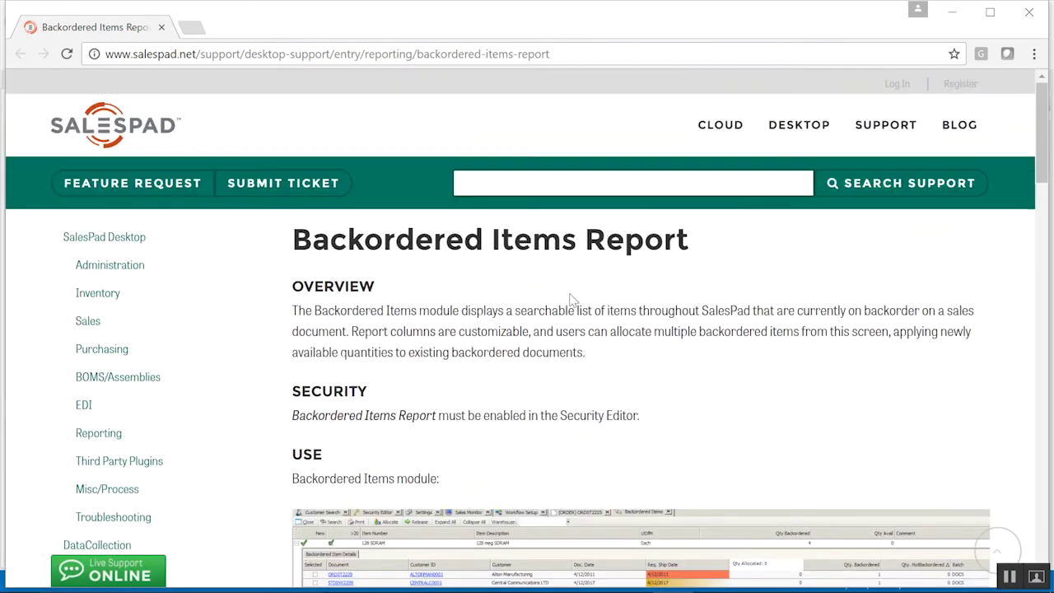
pyautogui.click(161, 29)
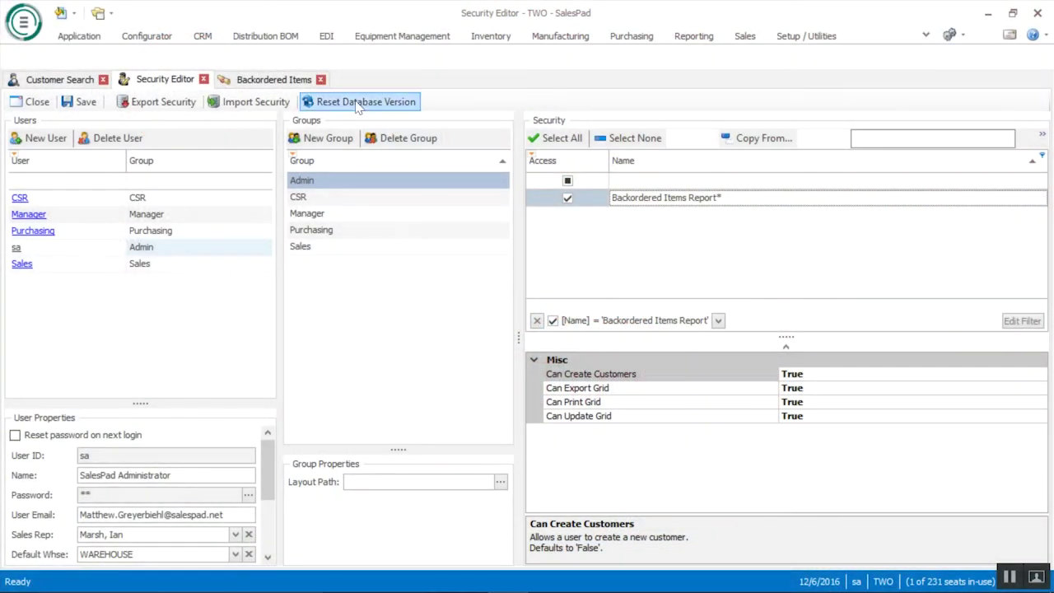
# Step: Close the Backordered Items, Security Editor and Customer Search windows
pyautogui.click(320, 79)
pyautogui.click(203, 79)
pyautogui.click(104, 79)
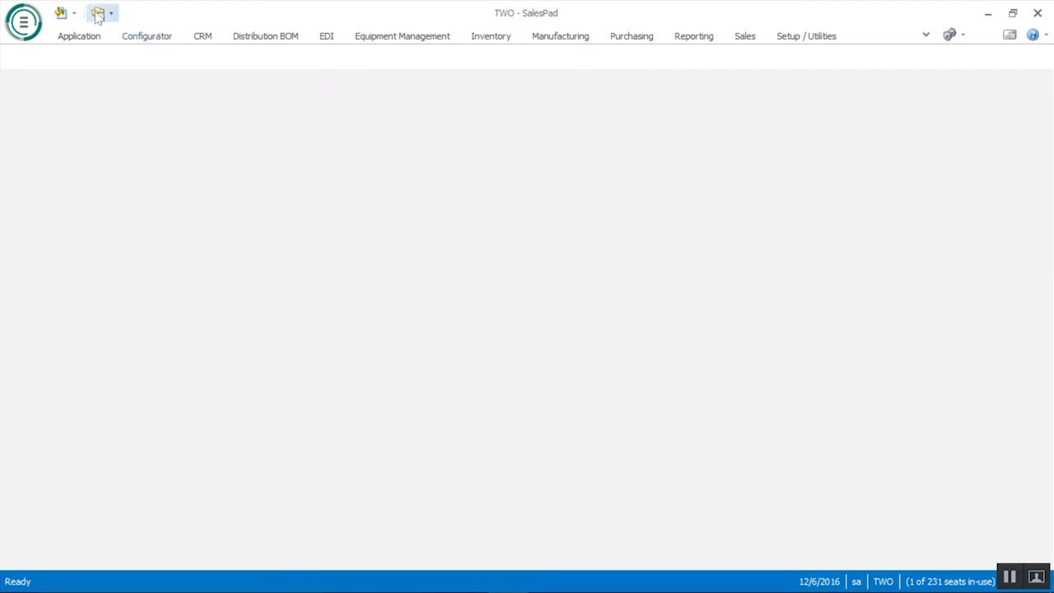
# Step: Open the Configurator Search and load the configuration for item 3700
pyautogui.click(162, 43)
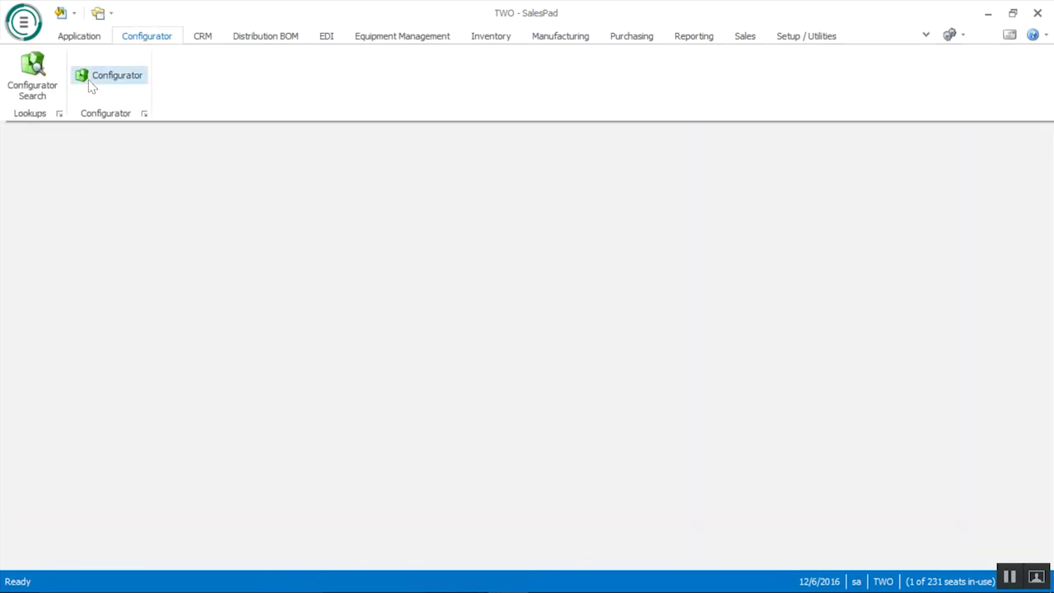
pyautogui.click(41, 82)
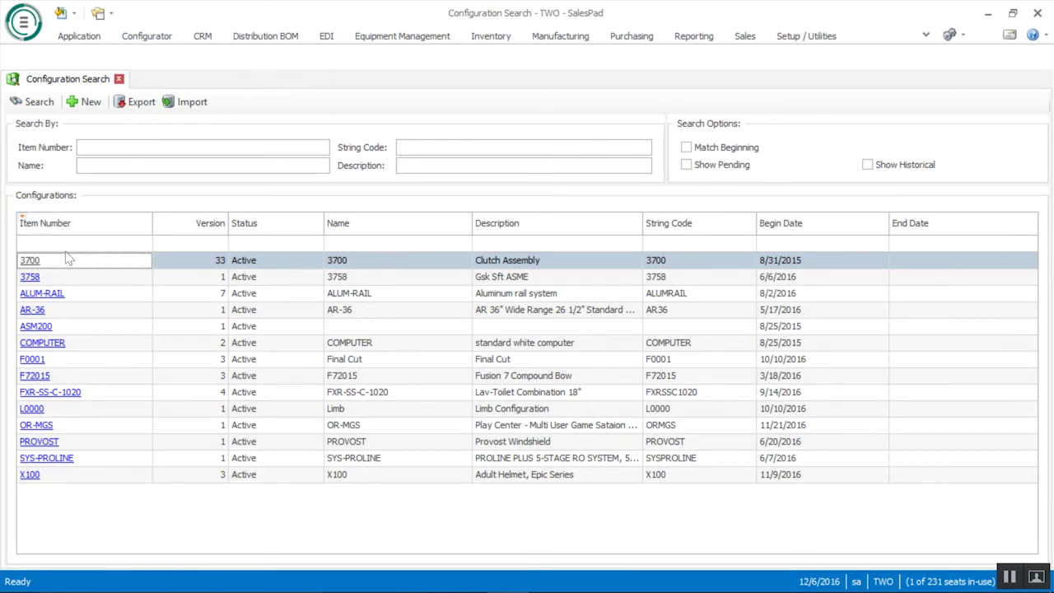
pyautogui.click(33, 260)
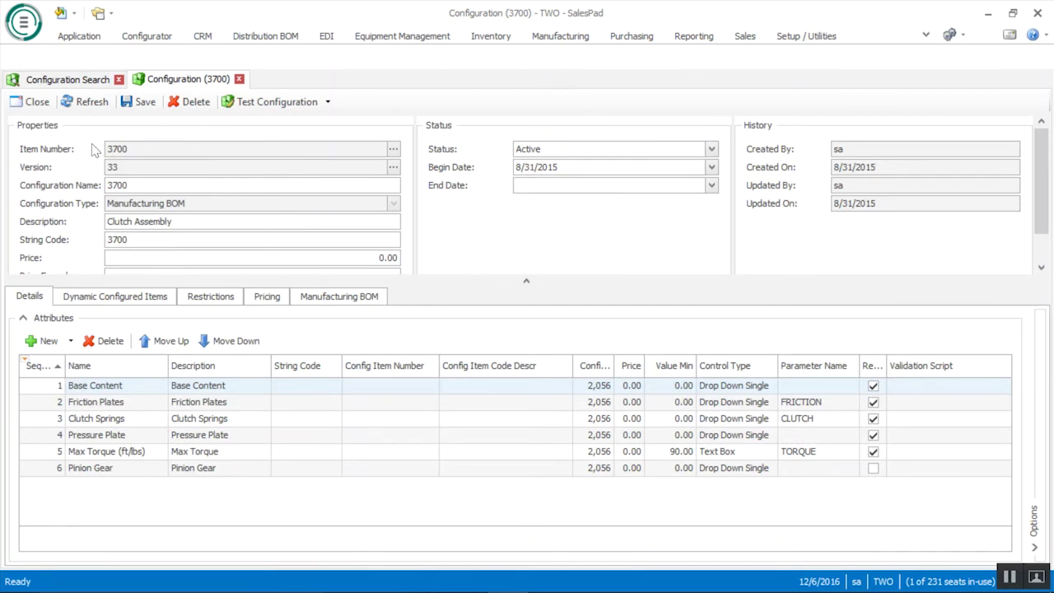
# Step: Review the item number, configuration type, description and pricing fields in the properties of configuration 3700
pyautogui.doubleClick(133, 150)
pyautogui.moveTo(506, 281); pyautogui.dragTo(506, 299)
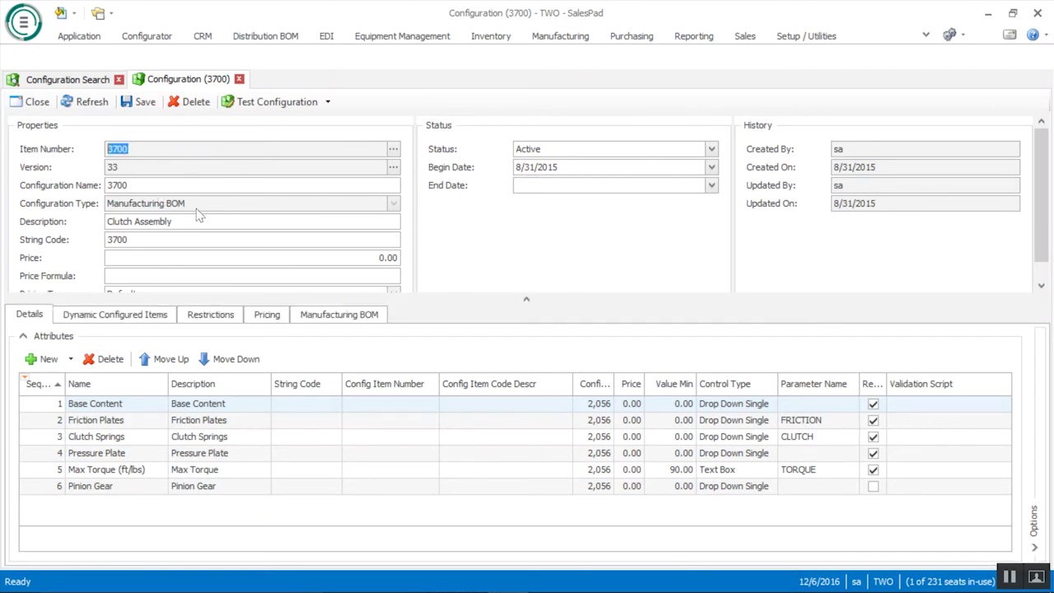
pyautogui.click(195, 207)
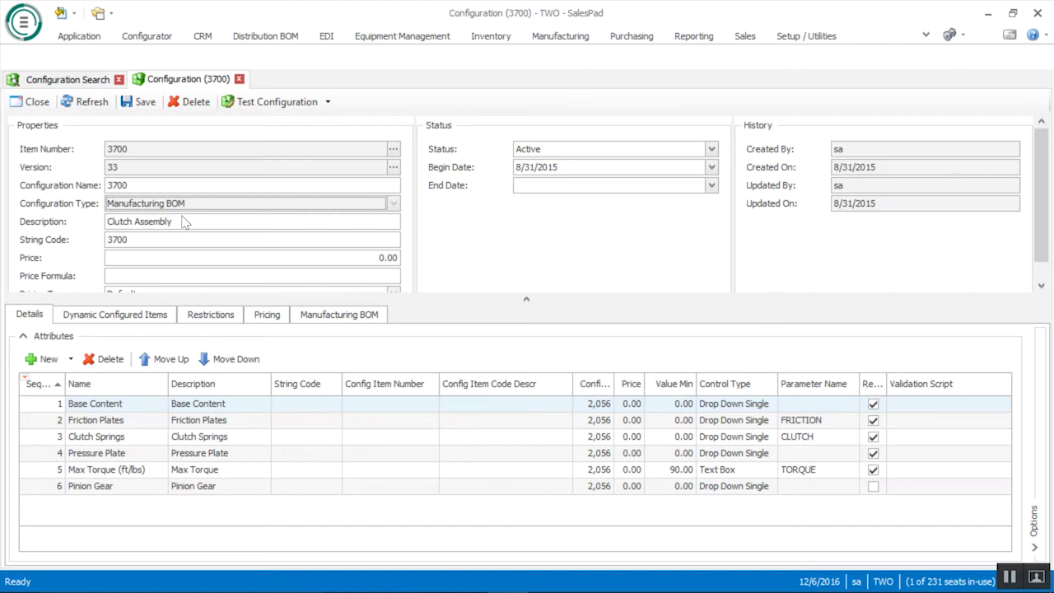
pyautogui.moveTo(183, 222); pyautogui.dragTo(105, 224)
pyautogui.scroll(-1, 194, 239)
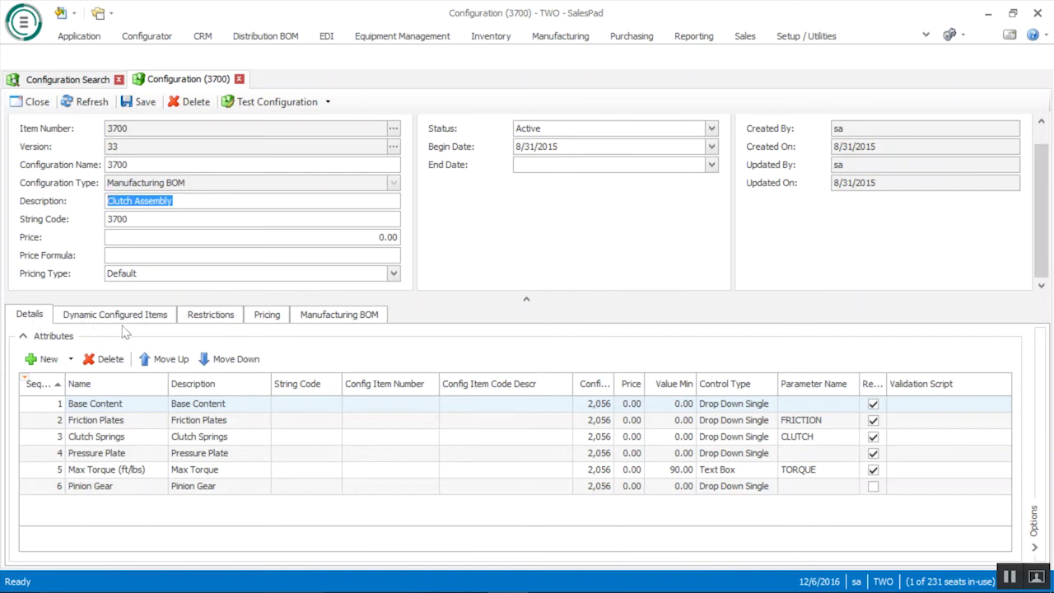
# Step: Examine the configuration's attributes from Base Content to Pinion Gear and the control types available for Base Content
pyautogui.click(35, 316)
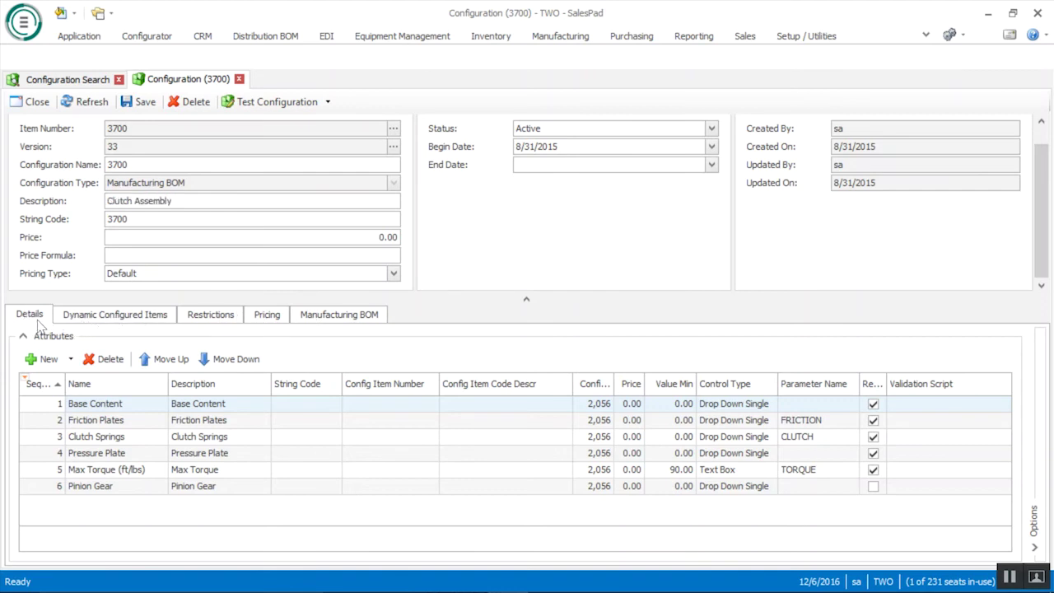
pyautogui.doubleClick(99, 403)
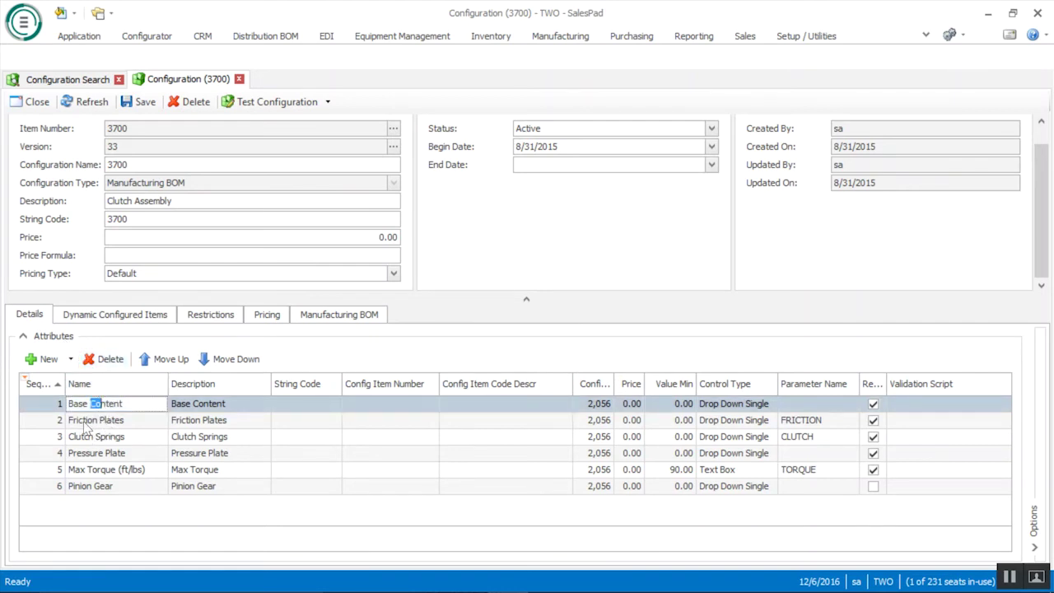
pyautogui.click(88, 422)
pyautogui.click(94, 437)
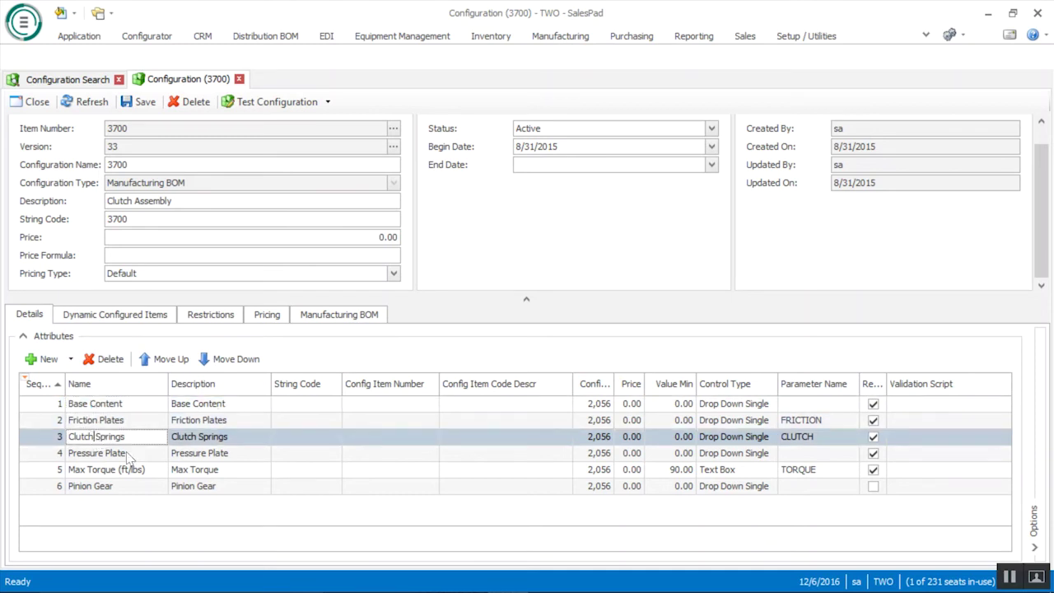
pyautogui.click(119, 455)
pyautogui.click(108, 469)
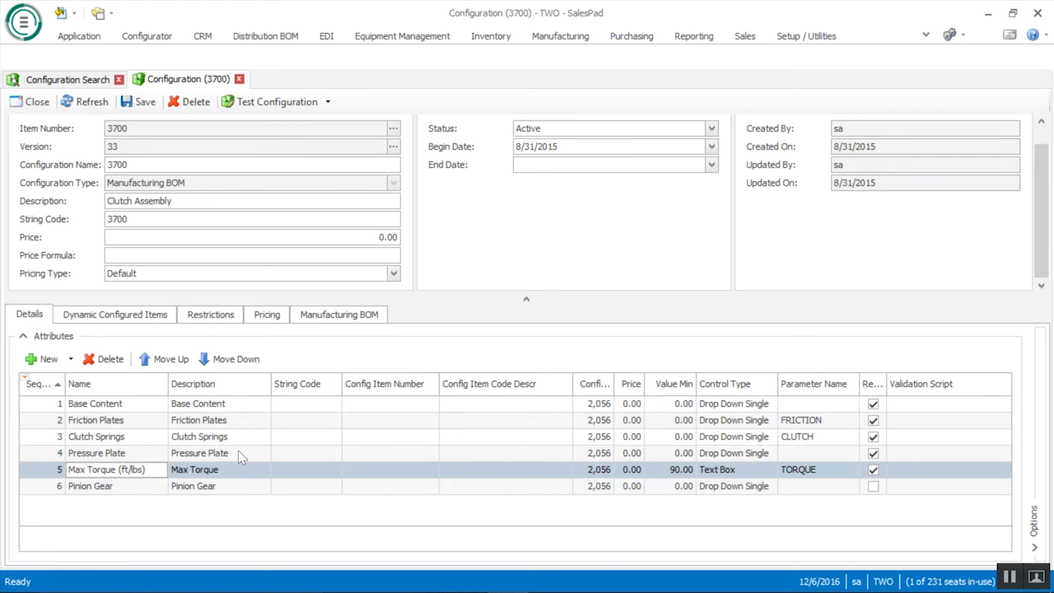
pyautogui.click(100, 487)
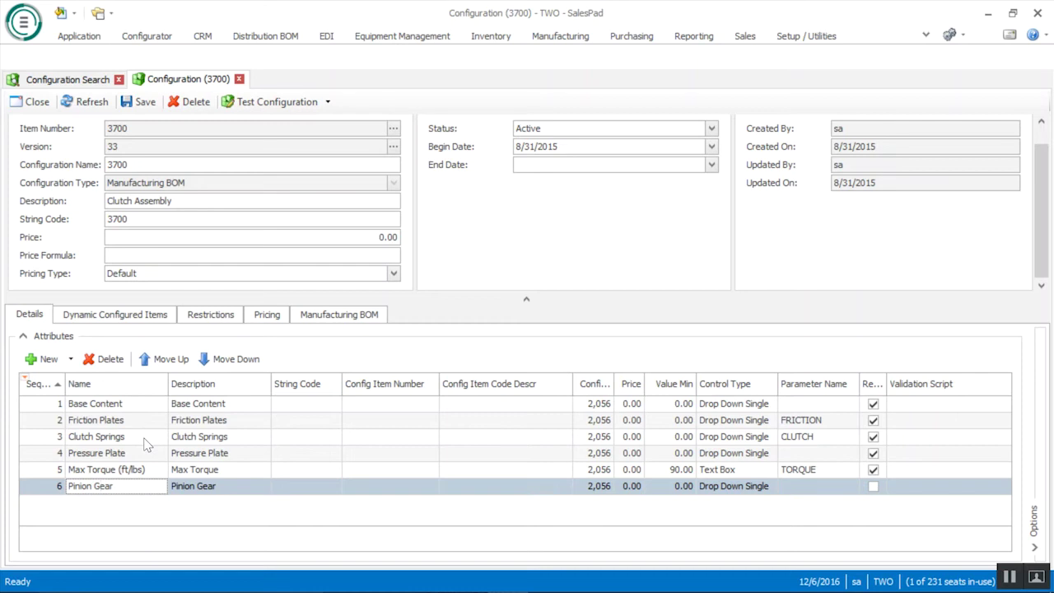
pyautogui.click(741, 403)
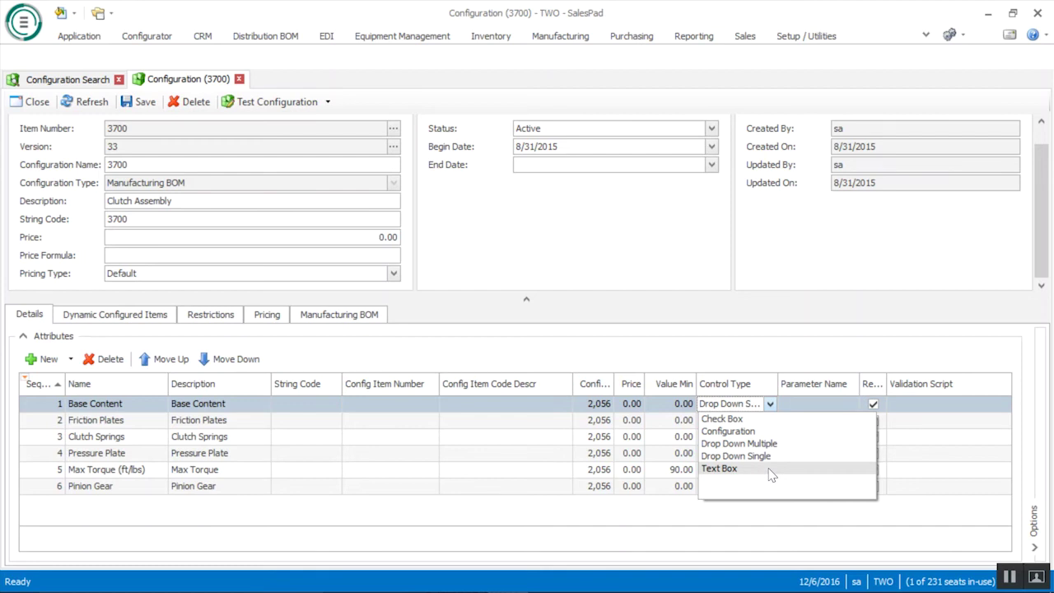
pyautogui.click(517, 489)
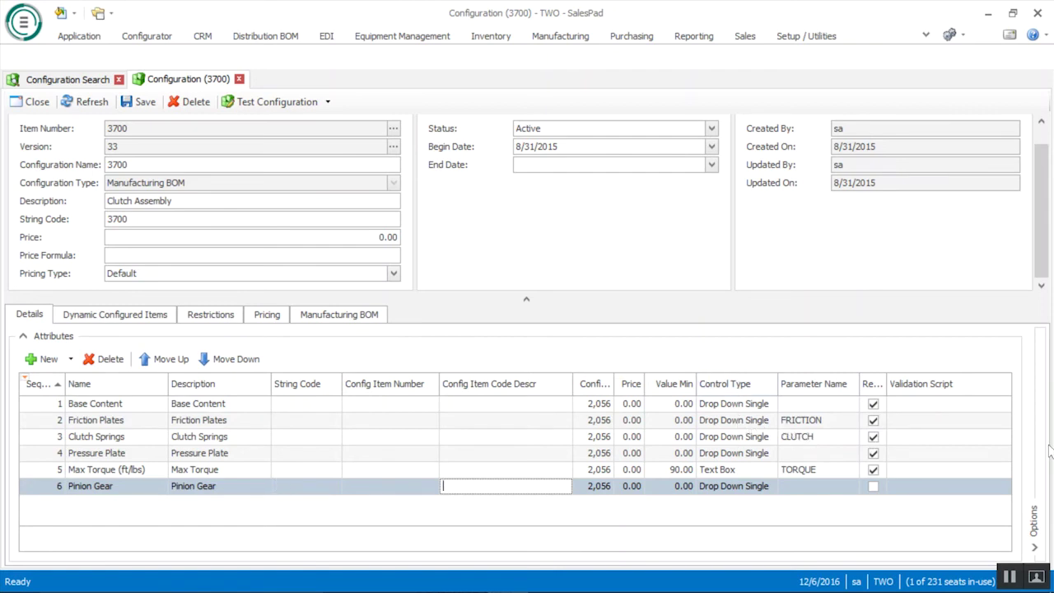
# Step: Show the attribute options with more room and browse them from Pinion Gear back to Clutch Springs
pyautogui.click(1034, 548)
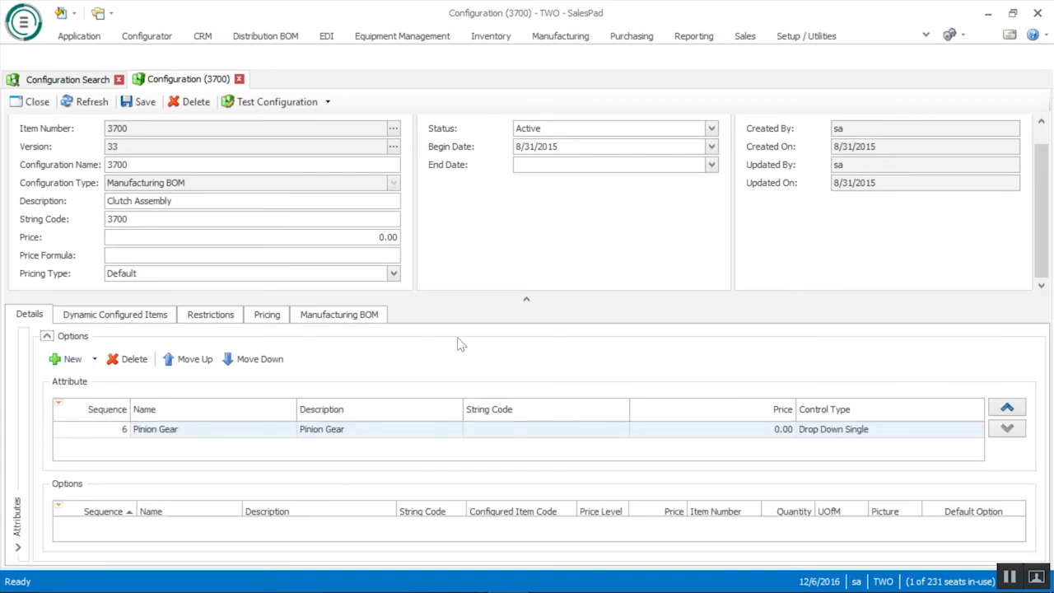
pyautogui.moveTo(529, 302); pyautogui.dragTo(543, 239)
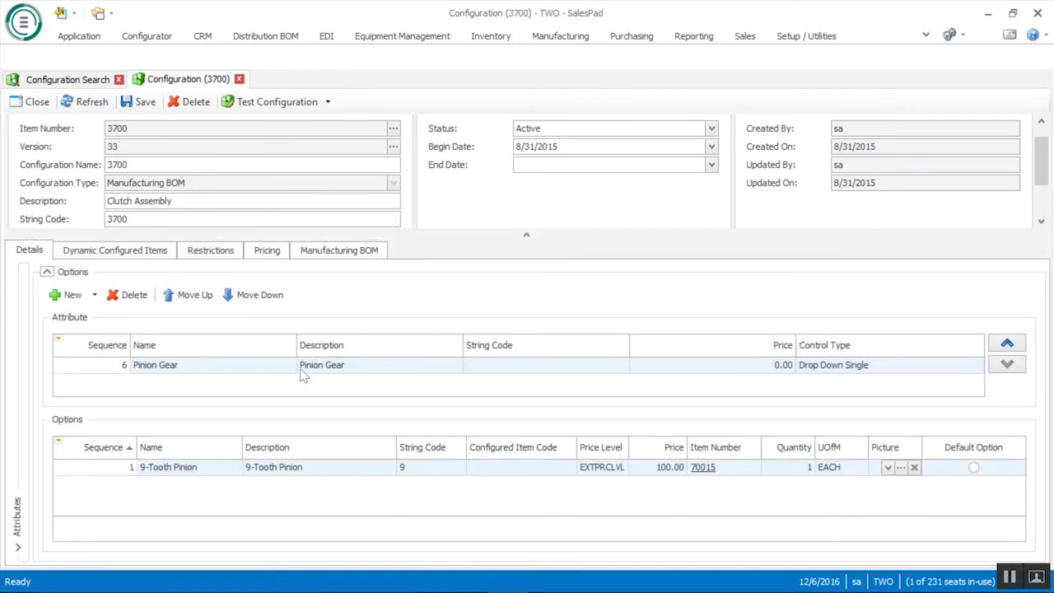
pyautogui.click(1016, 341)
pyautogui.click(1016, 344)
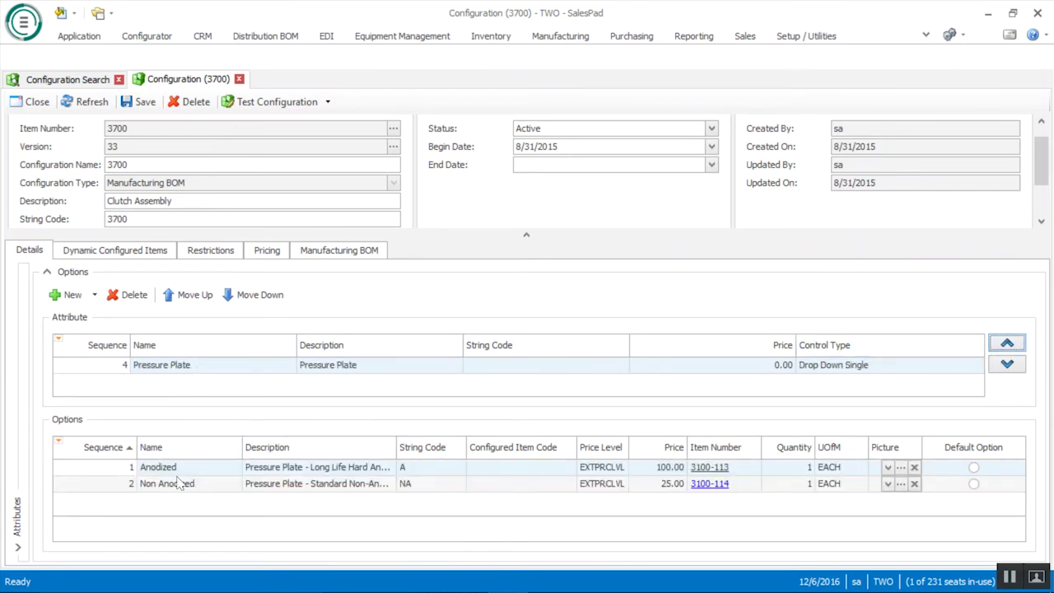
pyautogui.click(1015, 342)
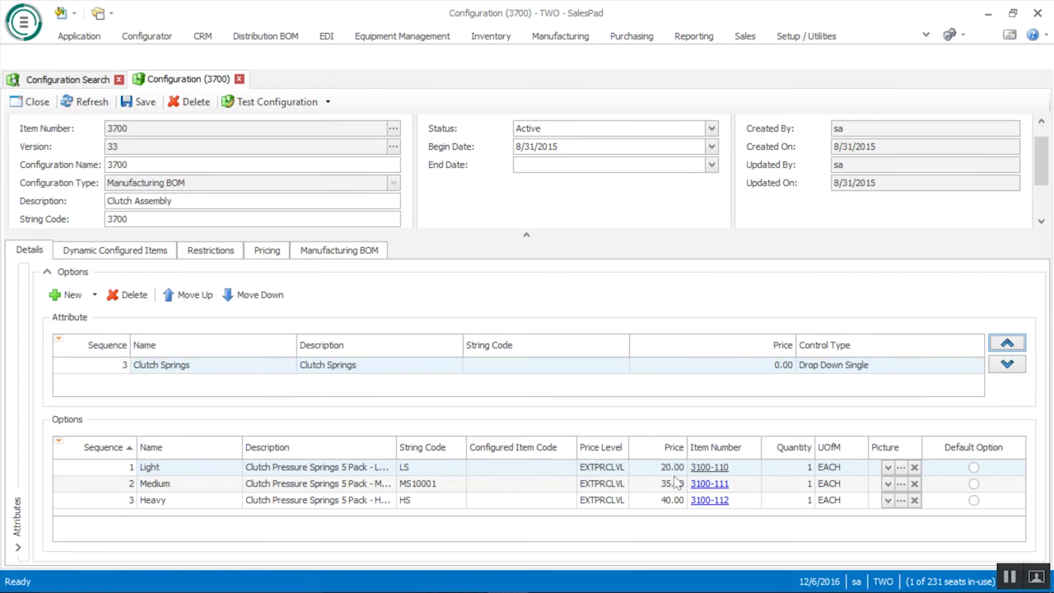
# Step: Check the inventory item lookup and the picture assigned to the Light option of the Clutch Springs attribute
pyautogui.click(739, 474)
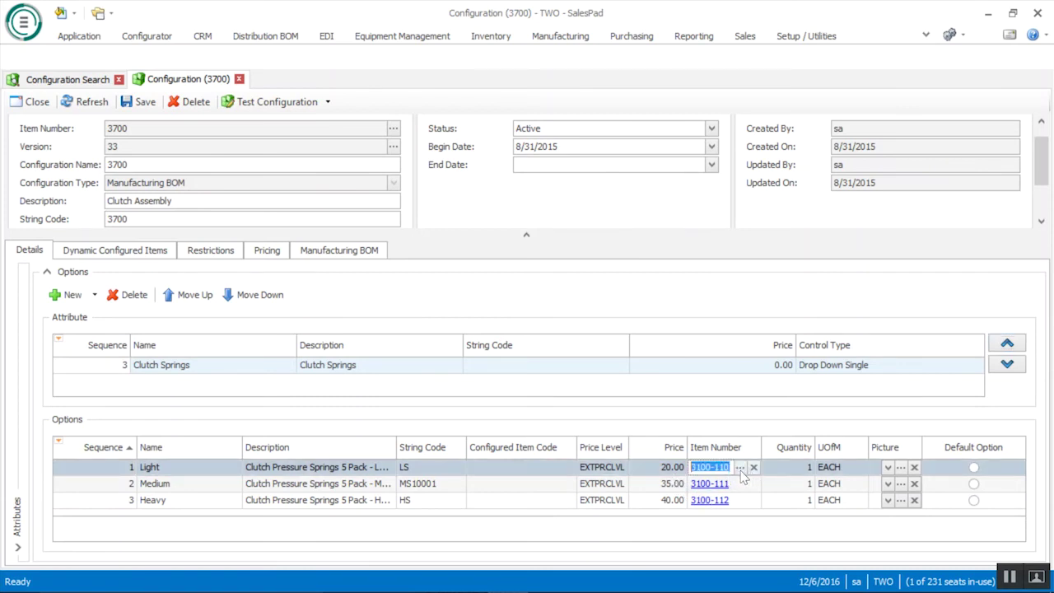
pyautogui.click(740, 469)
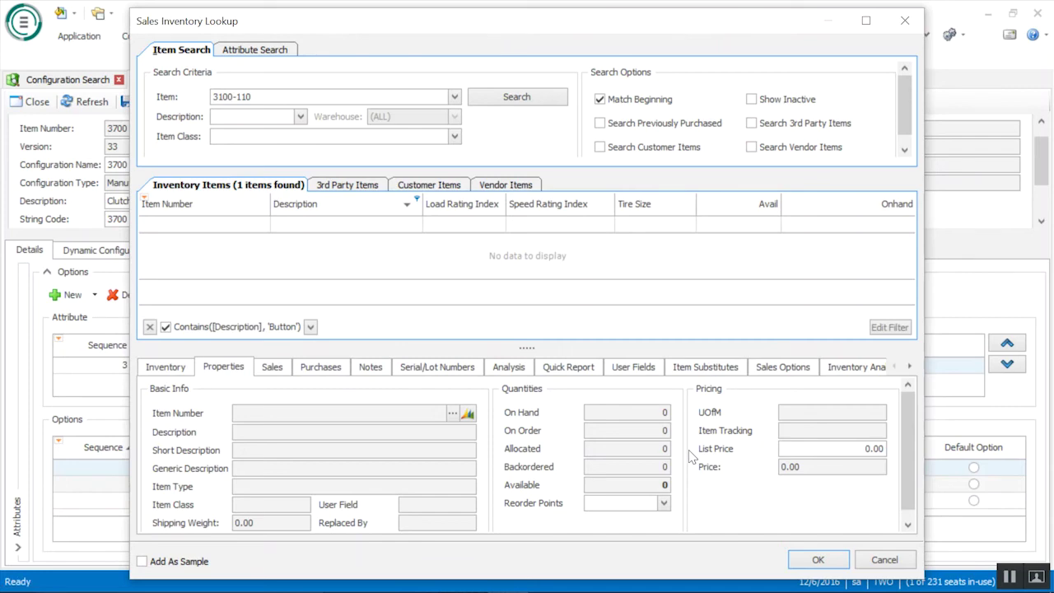
pyautogui.click(909, 27)
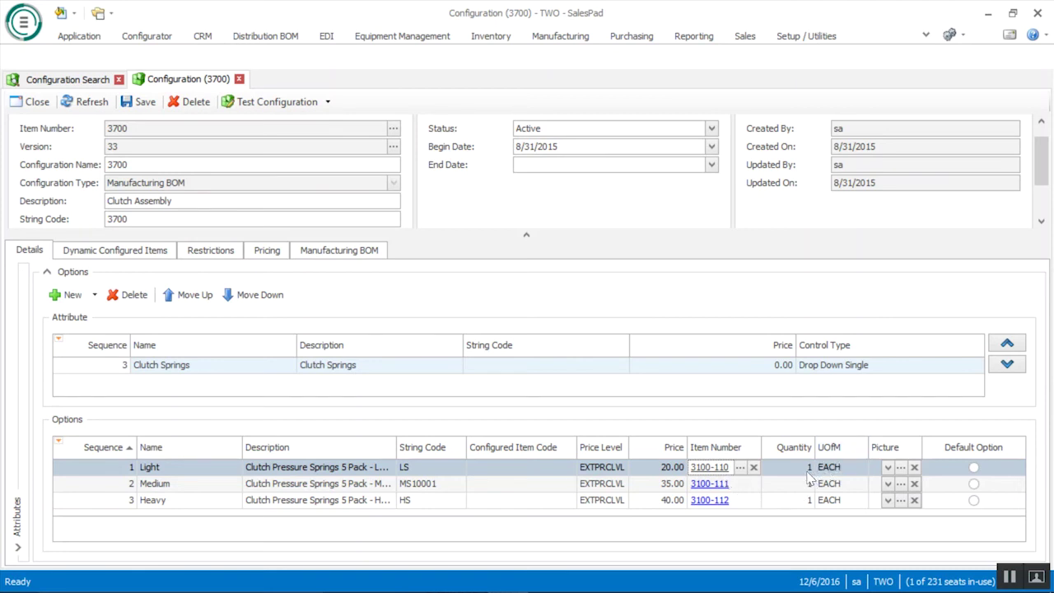
pyautogui.click(888, 468)
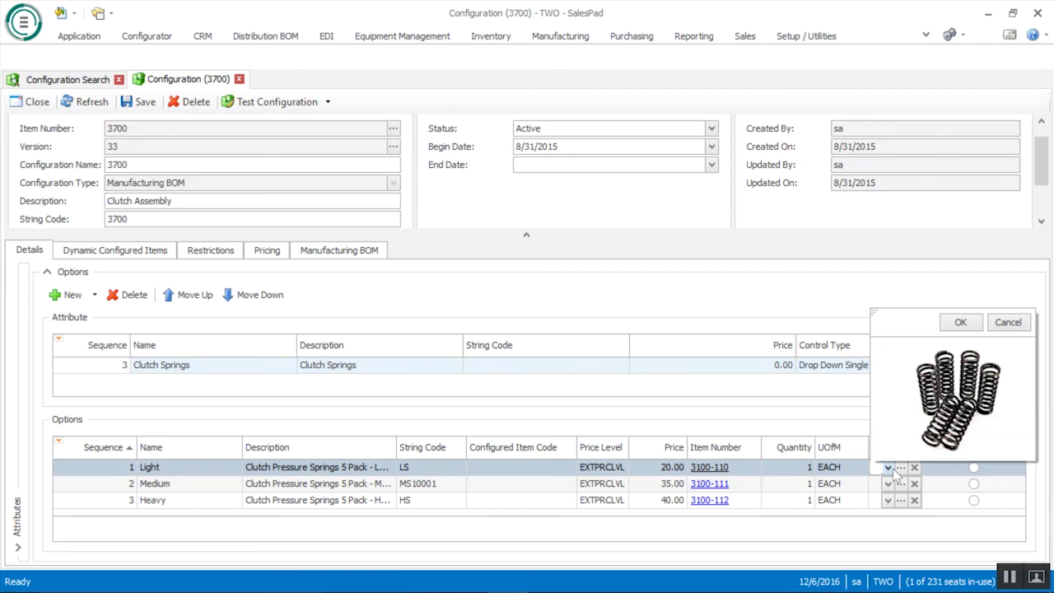
pyautogui.click(707, 311)
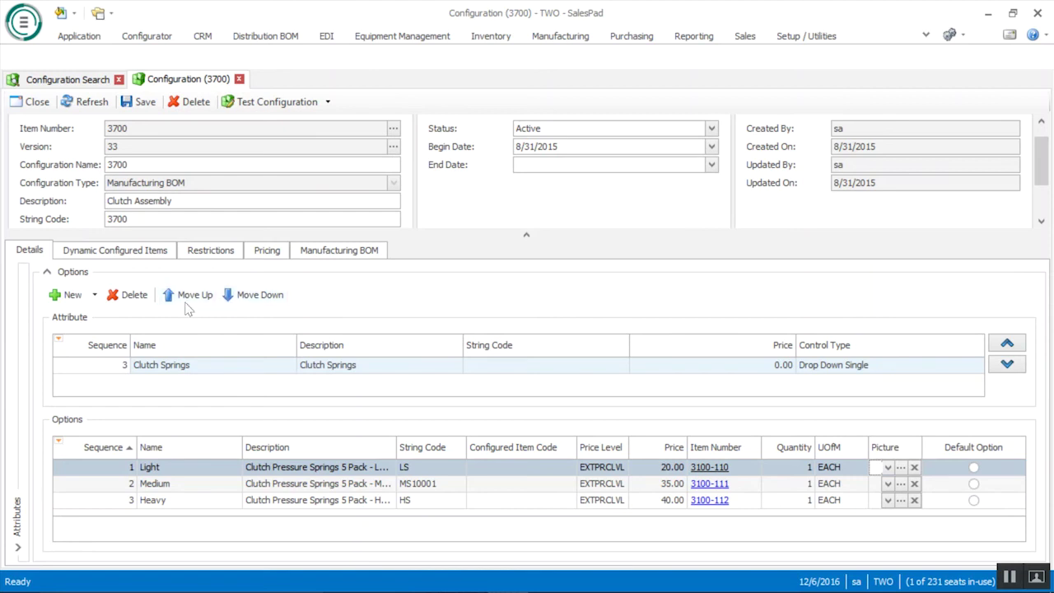
# Step: Revisit the attribute list and the Clutch Springs options, then view the configuration's dynamic configured items and their conditions
pyautogui.click(18, 547)
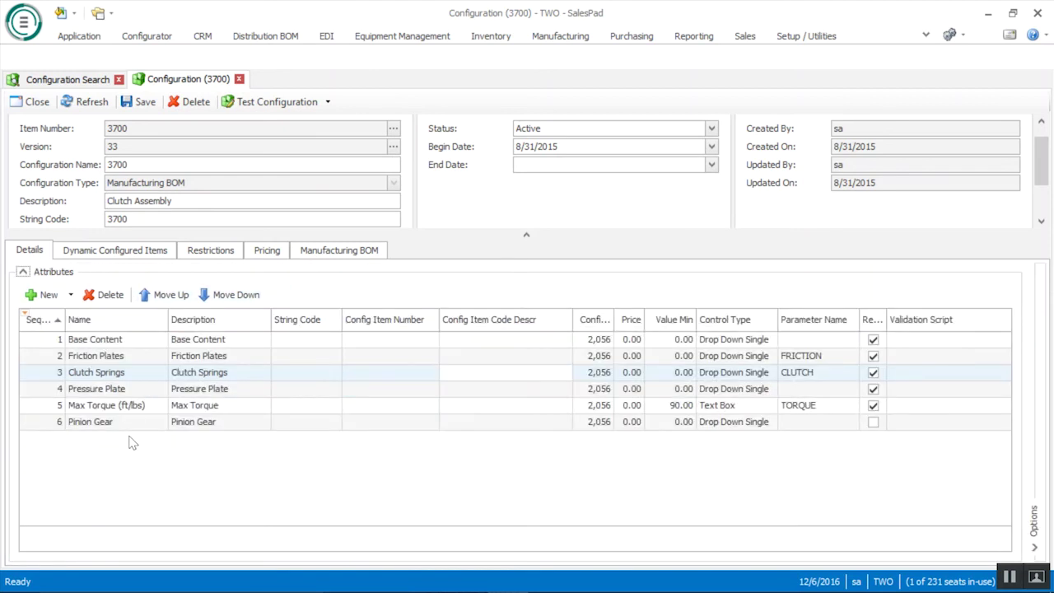
pyautogui.click(1034, 547)
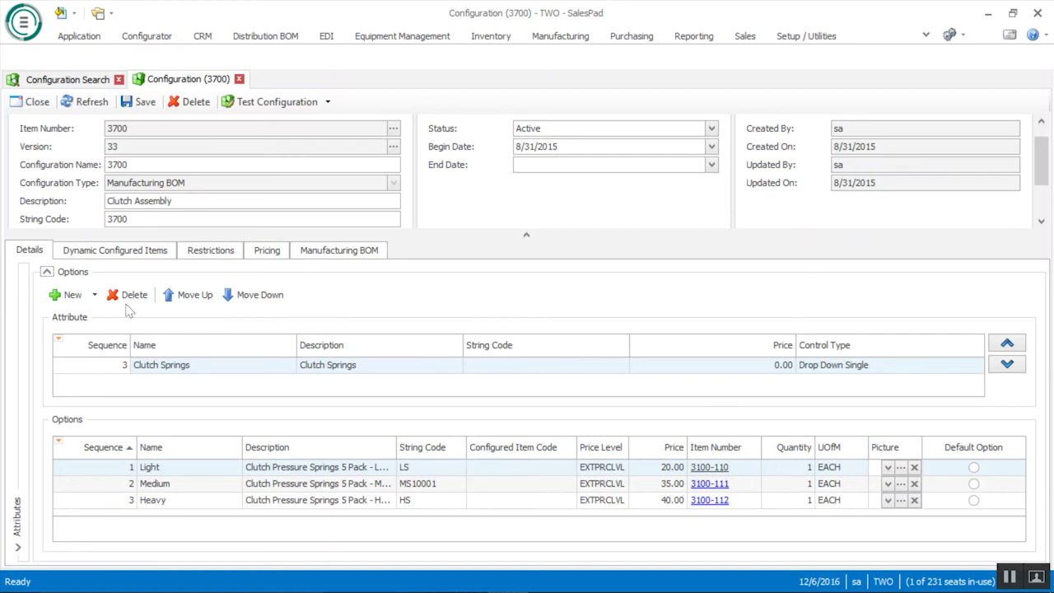
pyautogui.click(137, 252)
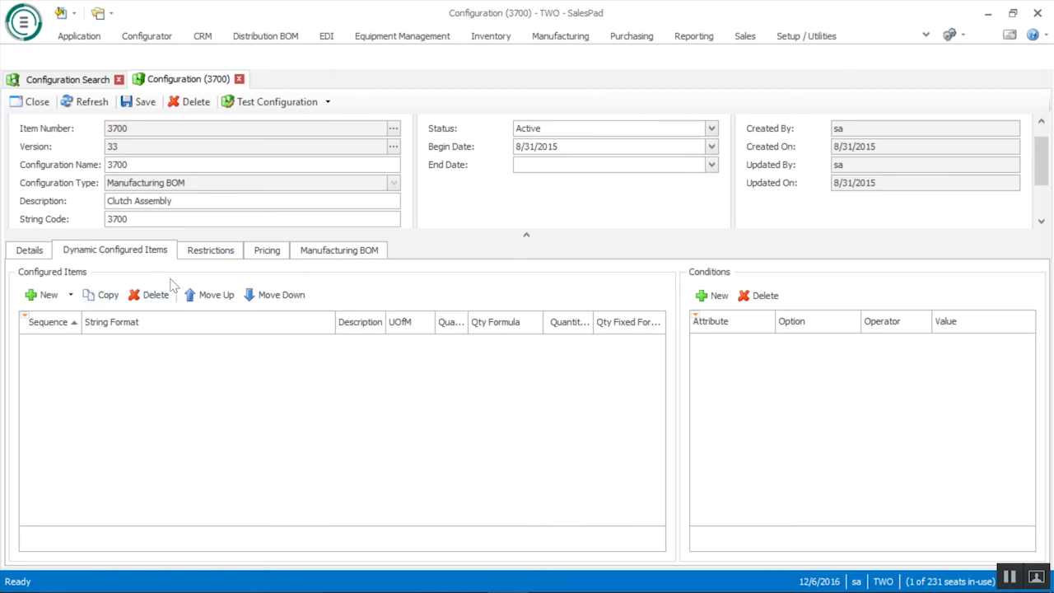
# Step: Examine the restrictions the Pinion Gear attribute places on the individual Friction Plates options
pyautogui.click(218, 251)
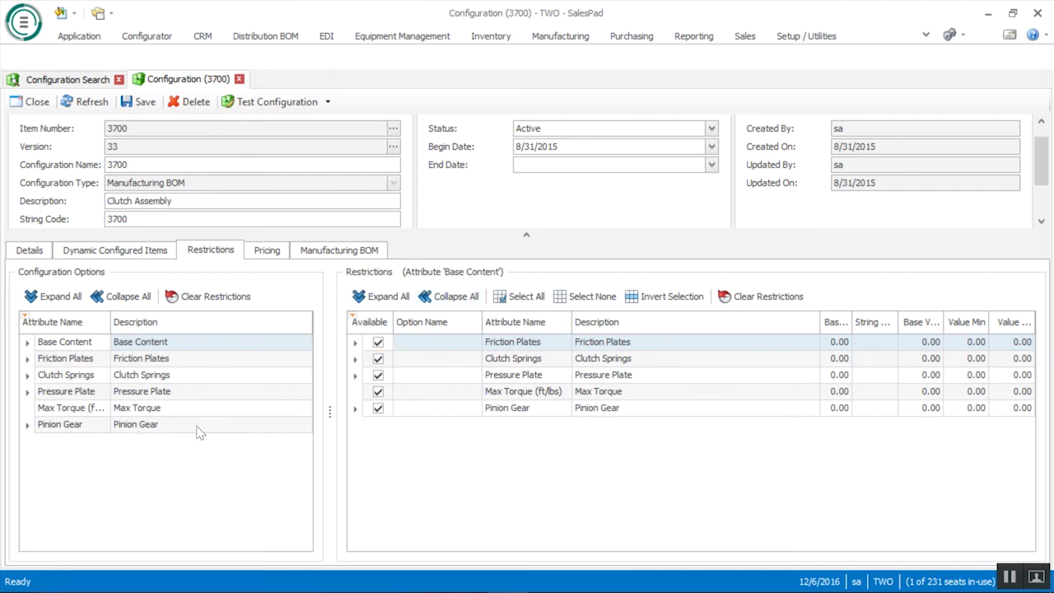
pyautogui.click(61, 426)
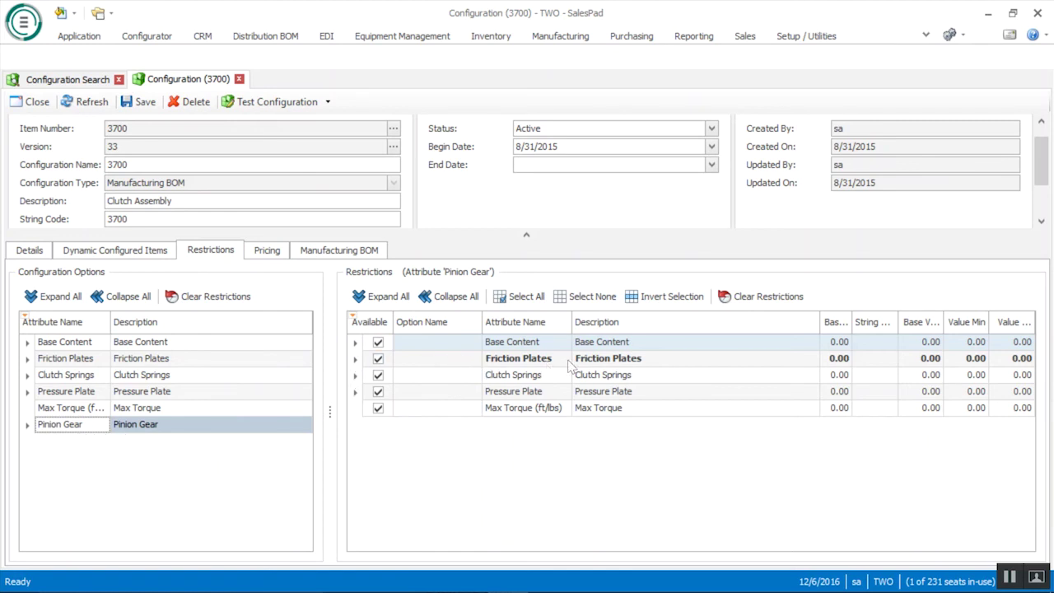
pyautogui.click(355, 358)
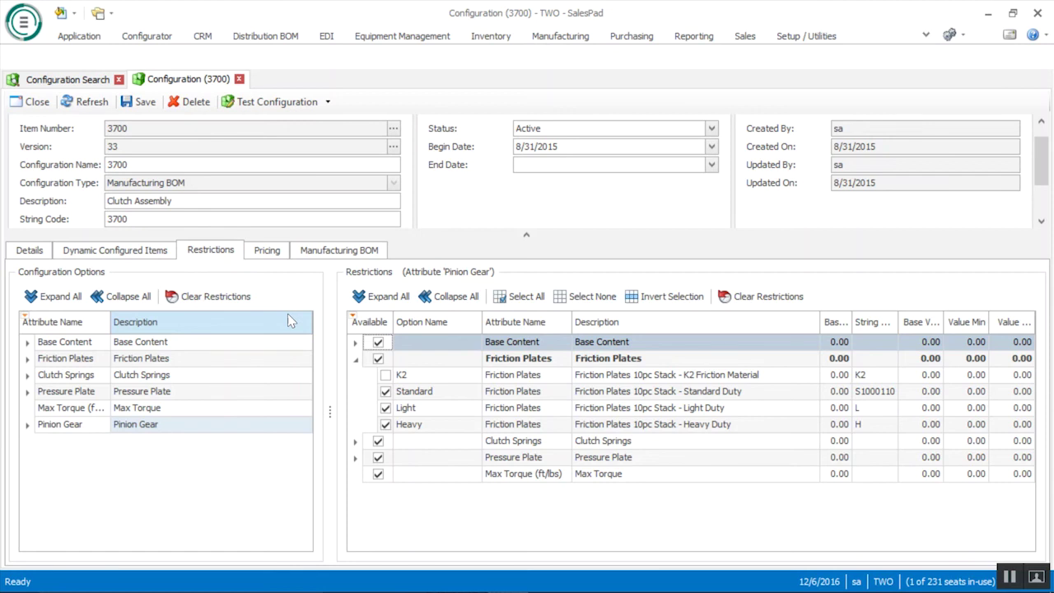
# Step: Review the configuration's pricing combinations, and compare the conditions on the COMPDUM PRIMARY and 100XLG PRIMARY manufacturing routings
pyautogui.click(267, 250)
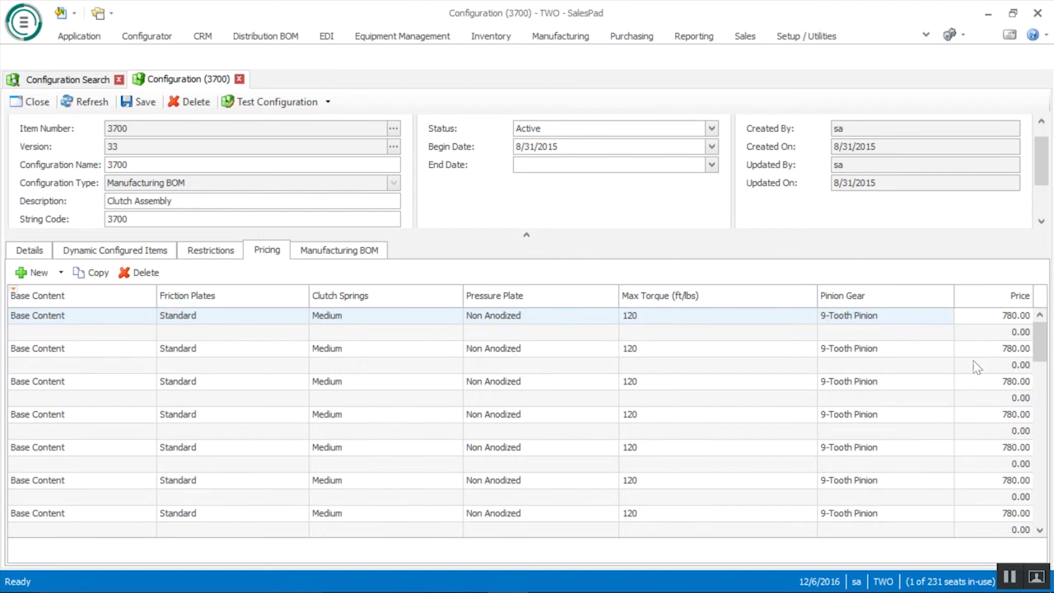
pyautogui.click(362, 250)
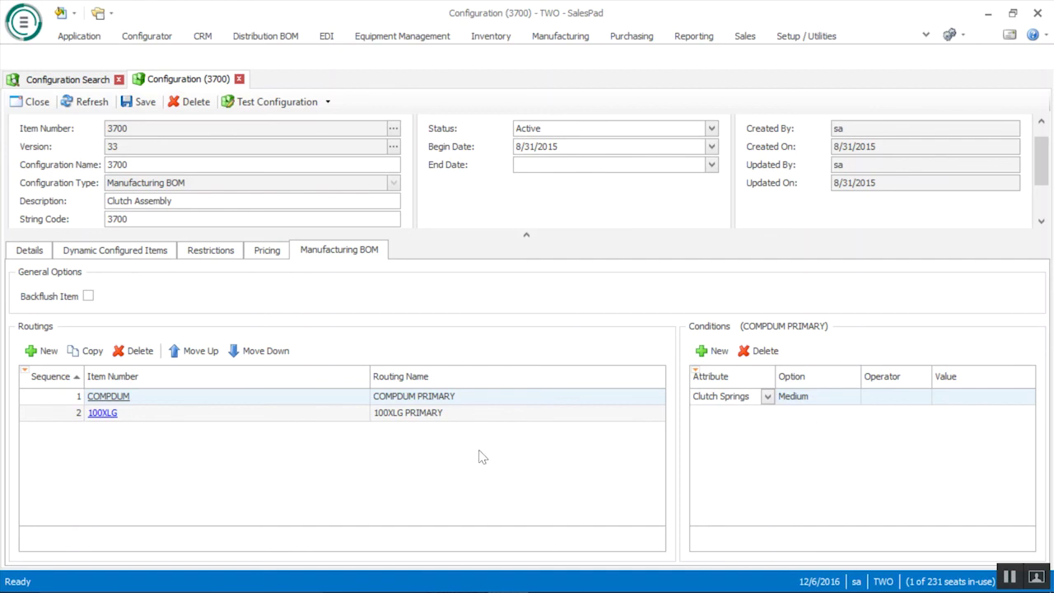
pyautogui.click(343, 414)
pyautogui.press('Up')
pyautogui.press('Down')
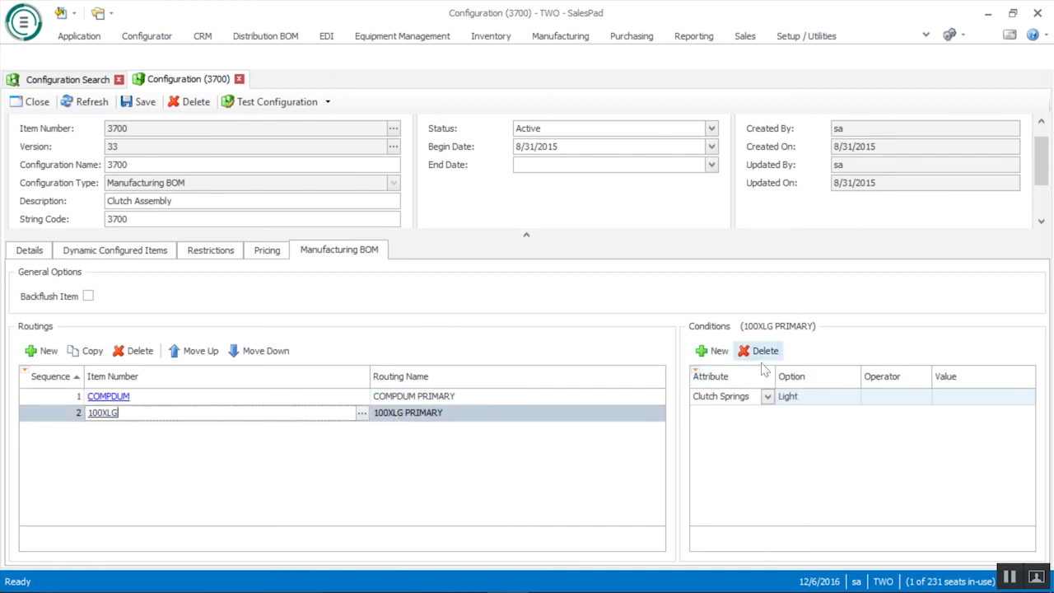
pyautogui.click(506, 397)
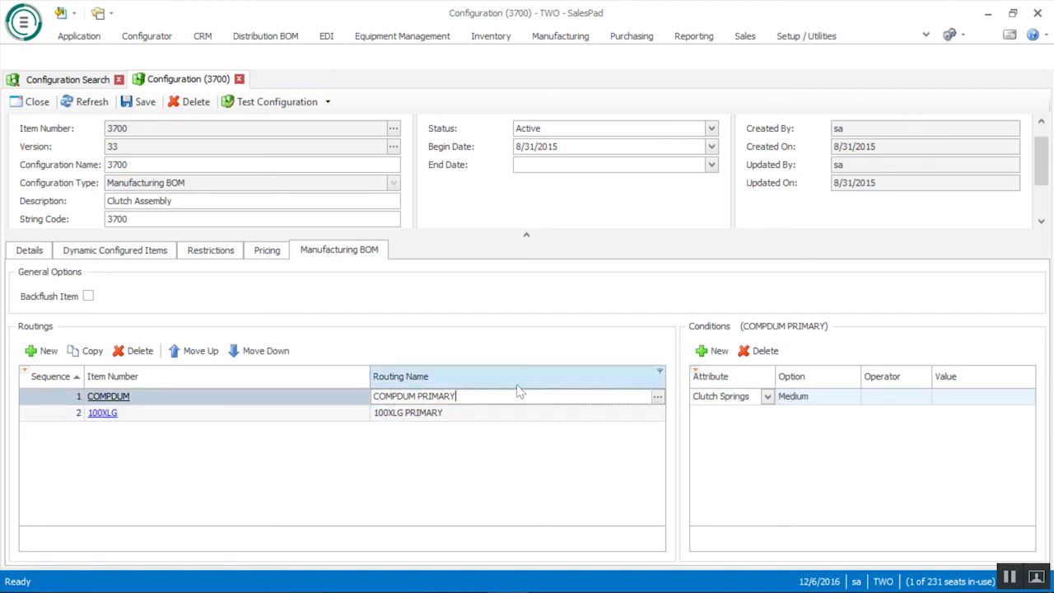
pyautogui.click(337, 417)
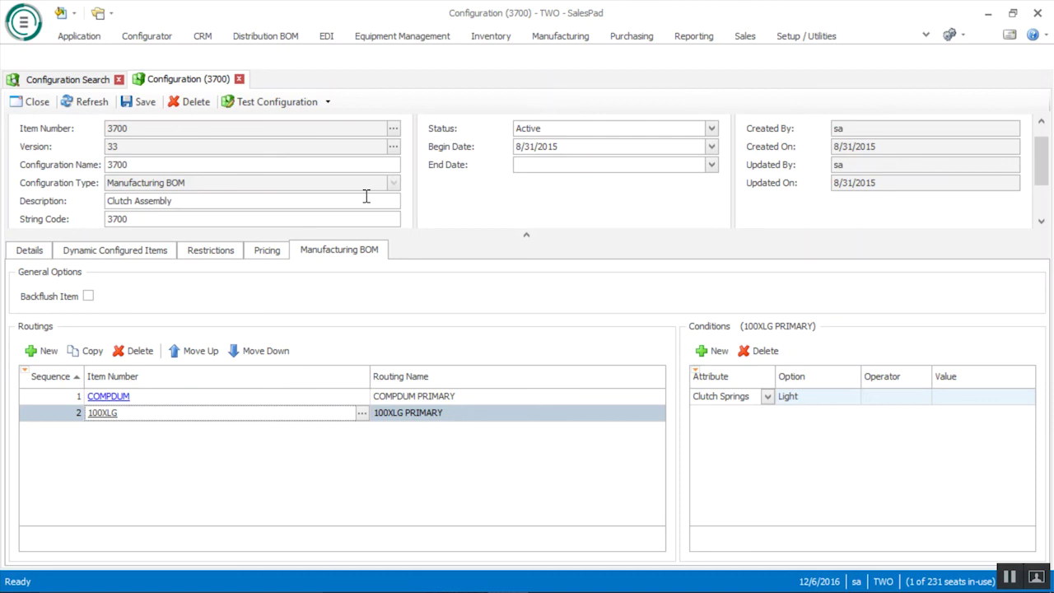
# Step: Search customers for "Aaron", open the Aaron Fitz Electrical record and dismiss its customer note
pyautogui.click(78, 37)
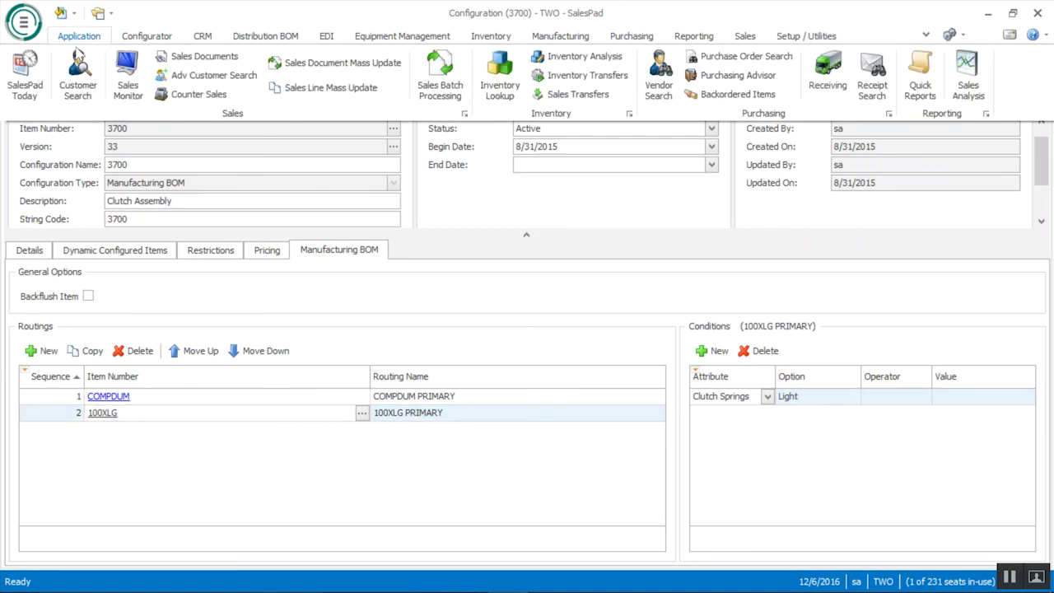
pyautogui.click(85, 92)
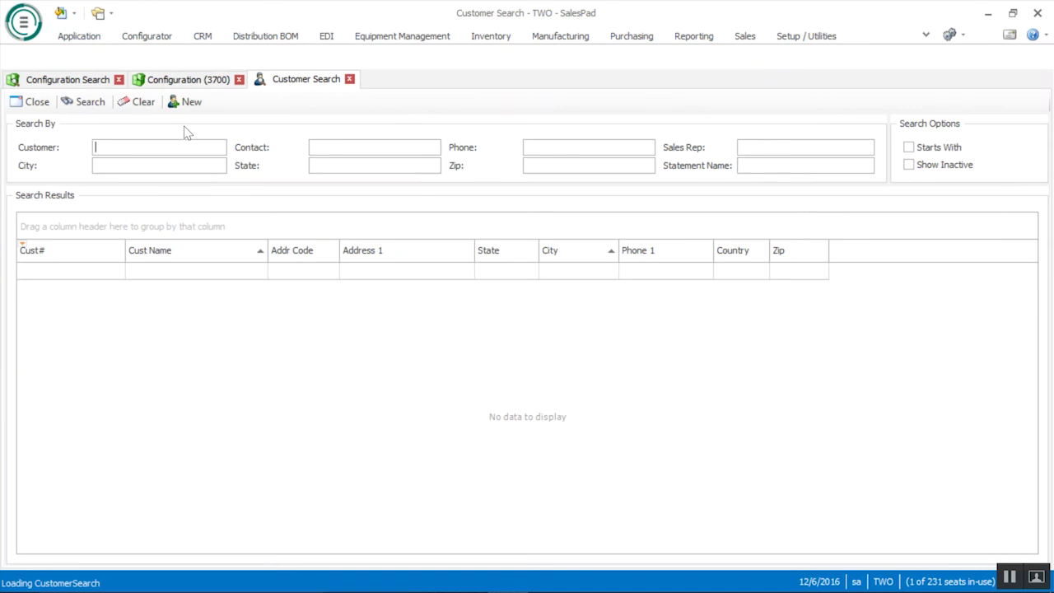
pyautogui.write('Aaron')
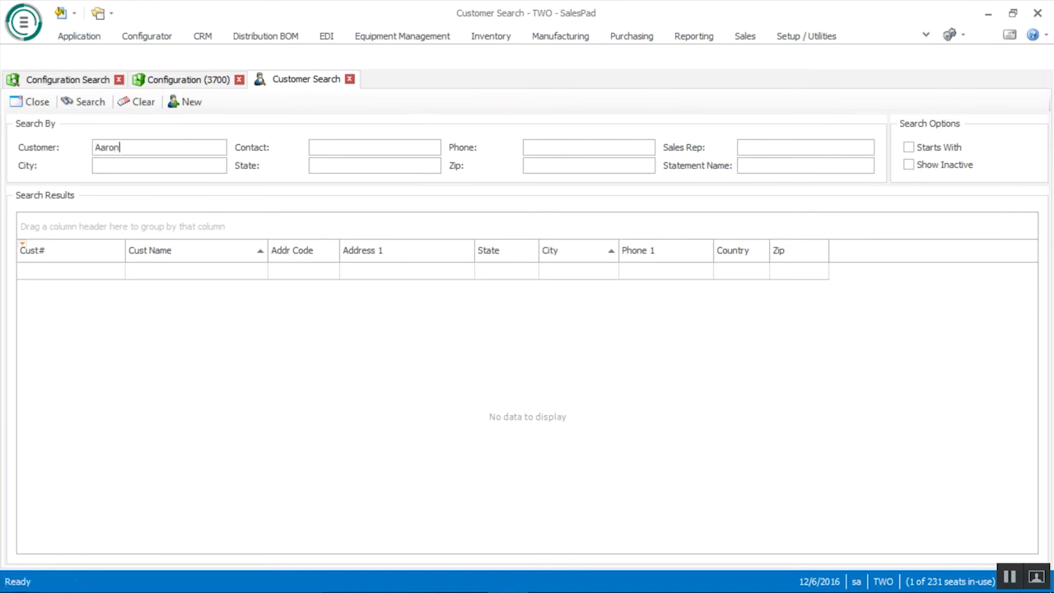
pyautogui.press('Return')
pyautogui.click(62, 372)
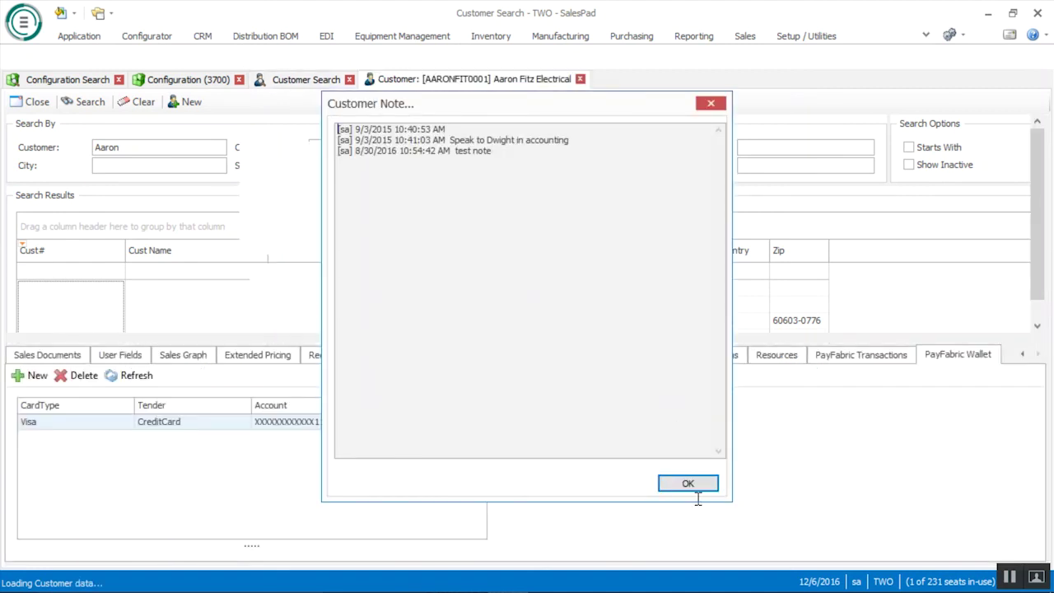
pyautogui.click(687, 483)
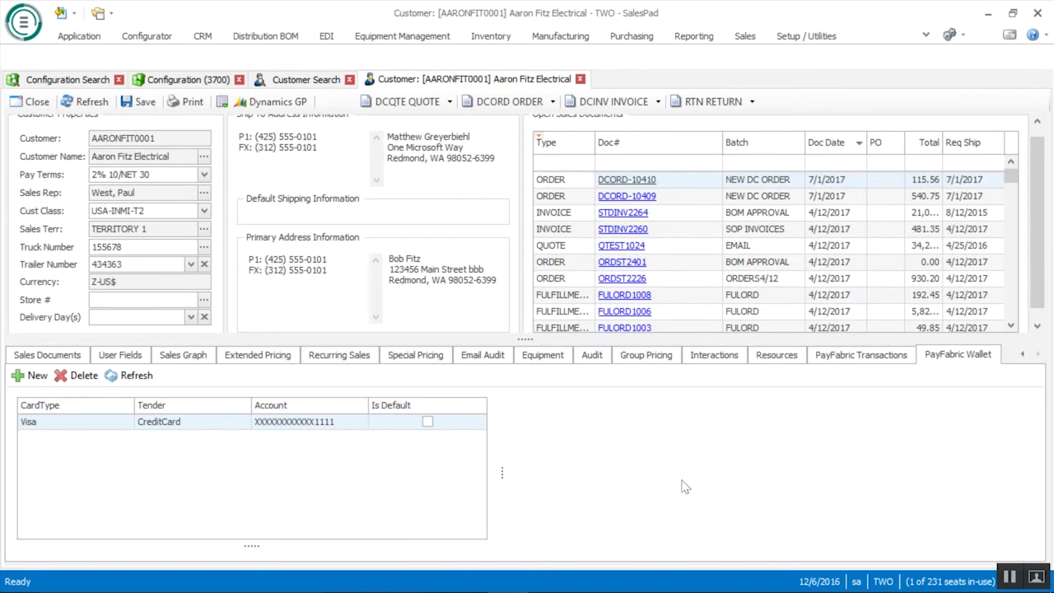
# Step: Create a DCORD order for this customer, add a line for item 3700, and expand the configured items in the Sales Line Configurator
pyautogui.click(512, 102)
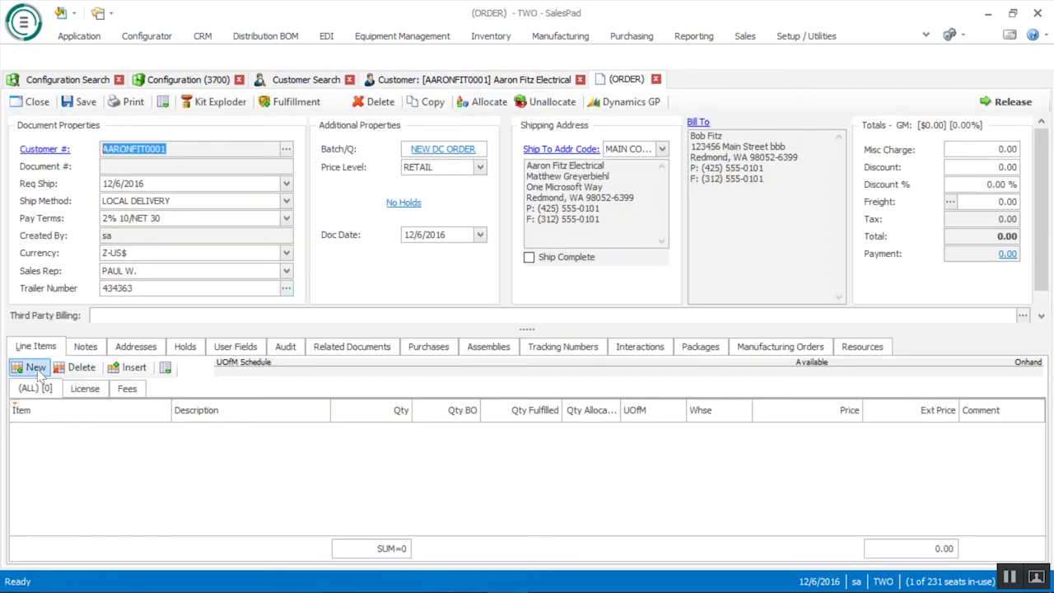
pyautogui.click(35, 367)
pyautogui.click(50, 435)
pyautogui.write('3700')
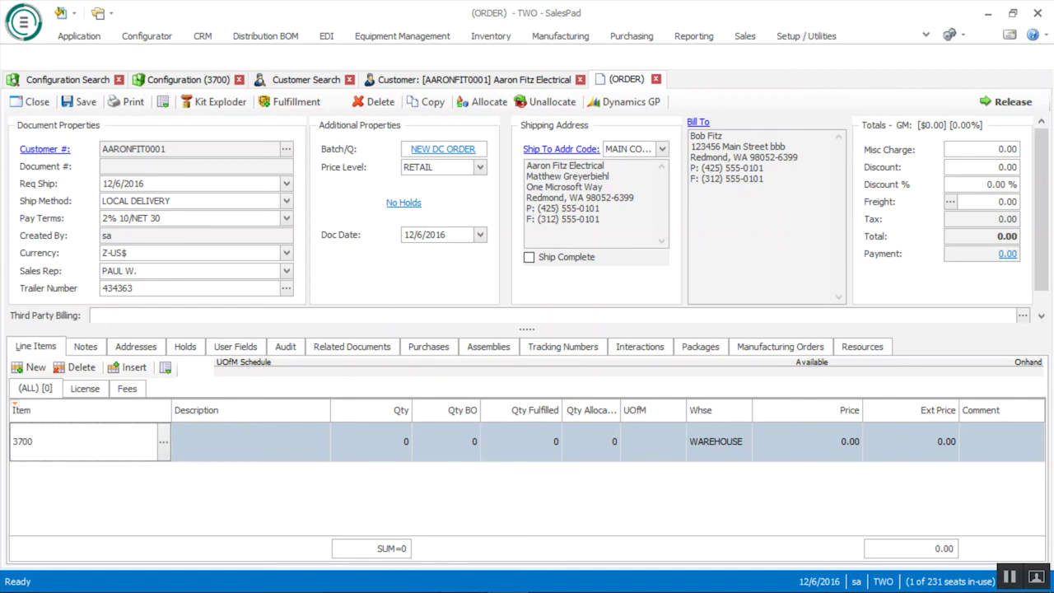
pyautogui.press('Return')
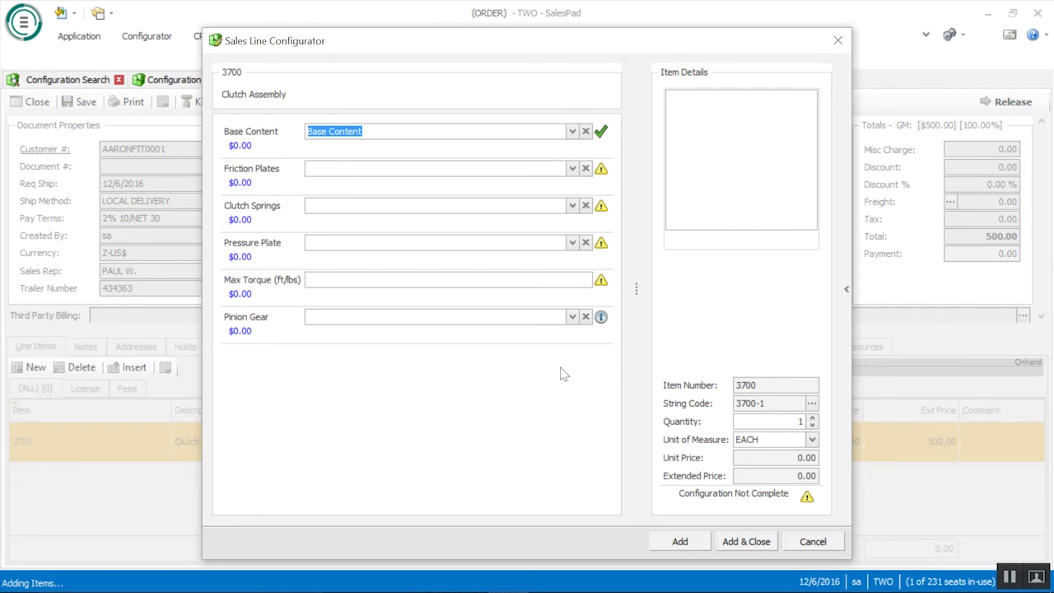
pyautogui.click(851, 288)
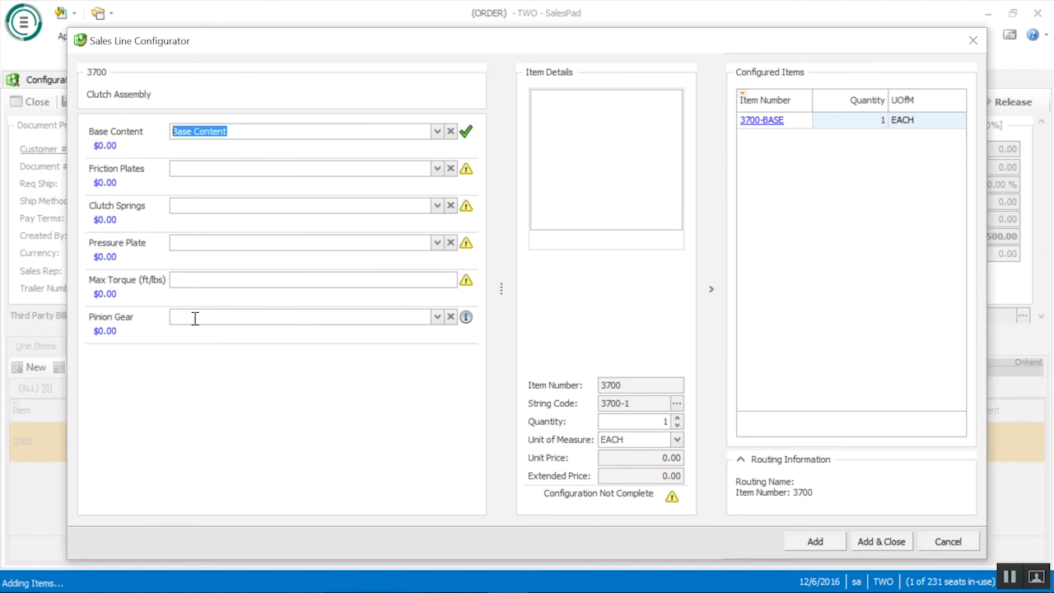
# Step: Preview the Friction Plates options without choosing one, and examine the configuration's item number and string code
pyautogui.click(437, 168)
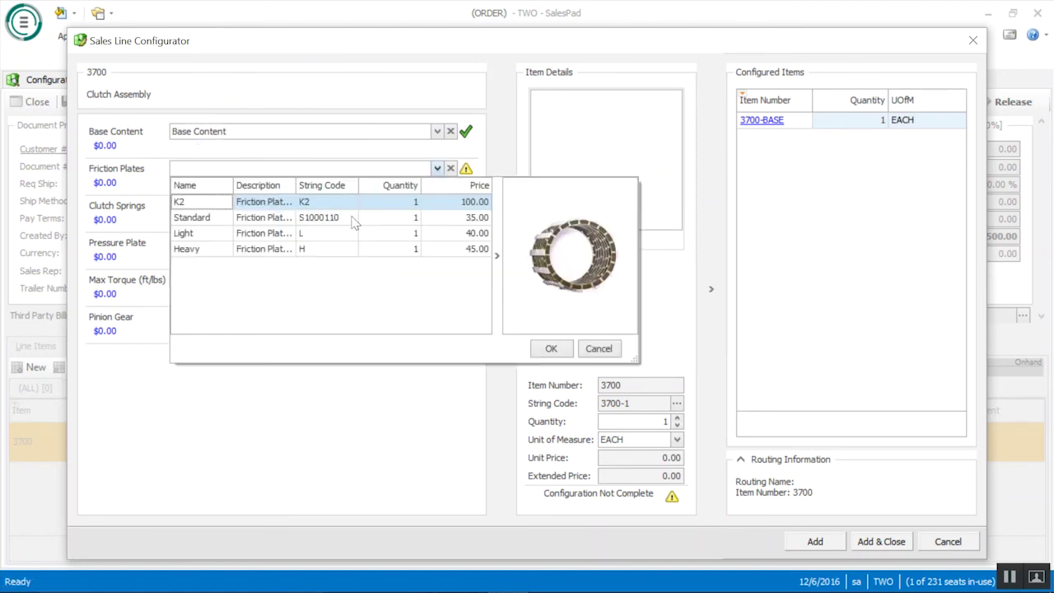
pyautogui.click(350, 220)
pyautogui.click(344, 252)
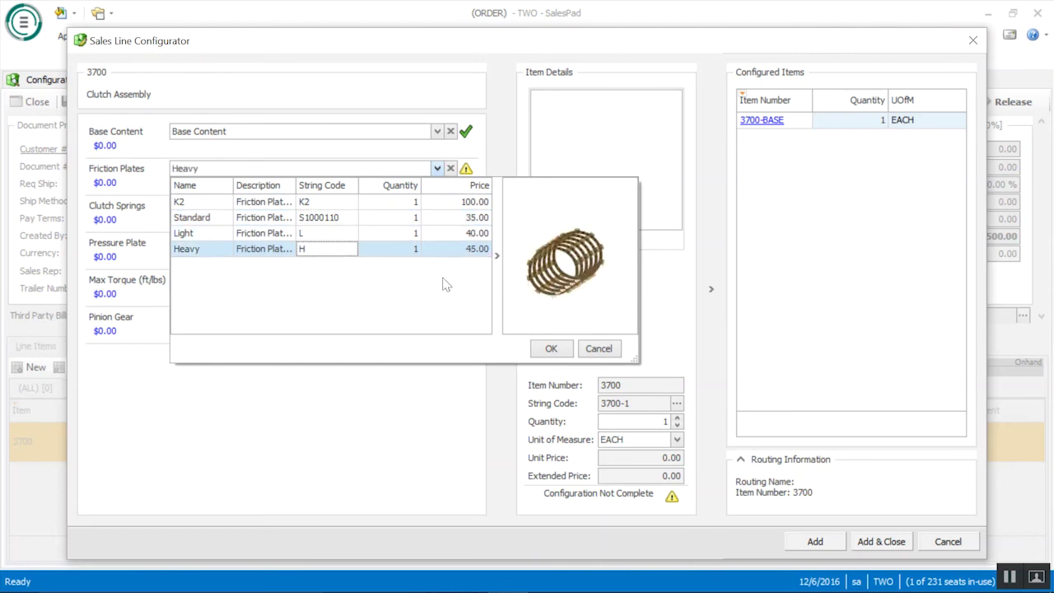
pyautogui.click(599, 350)
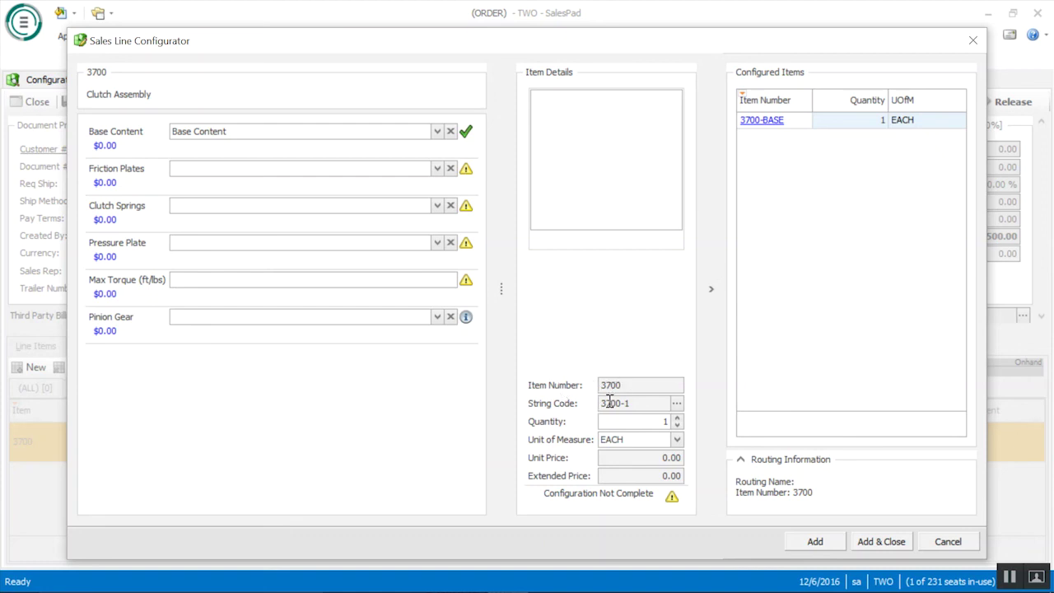
pyautogui.moveTo(637, 389); pyautogui.dragTo(549, 389)
pyautogui.moveTo(638, 404); pyautogui.dragTo(594, 403)
# Step: Choose Light for the Friction Plates and Medium for the Clutch Springs
pyautogui.click(436, 169)
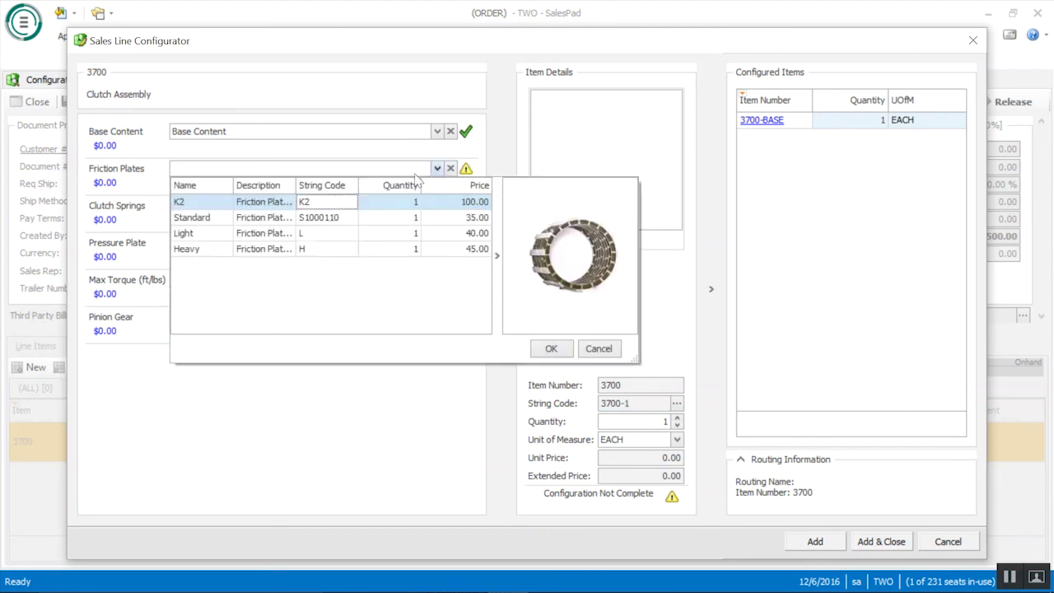
pyautogui.click(203, 235)
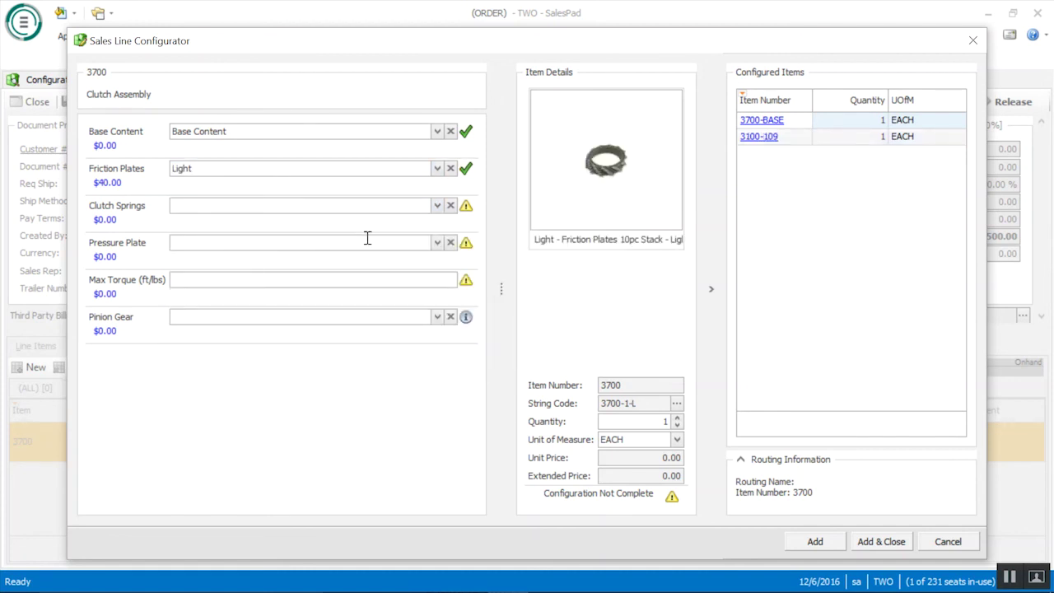
pyautogui.click(436, 205)
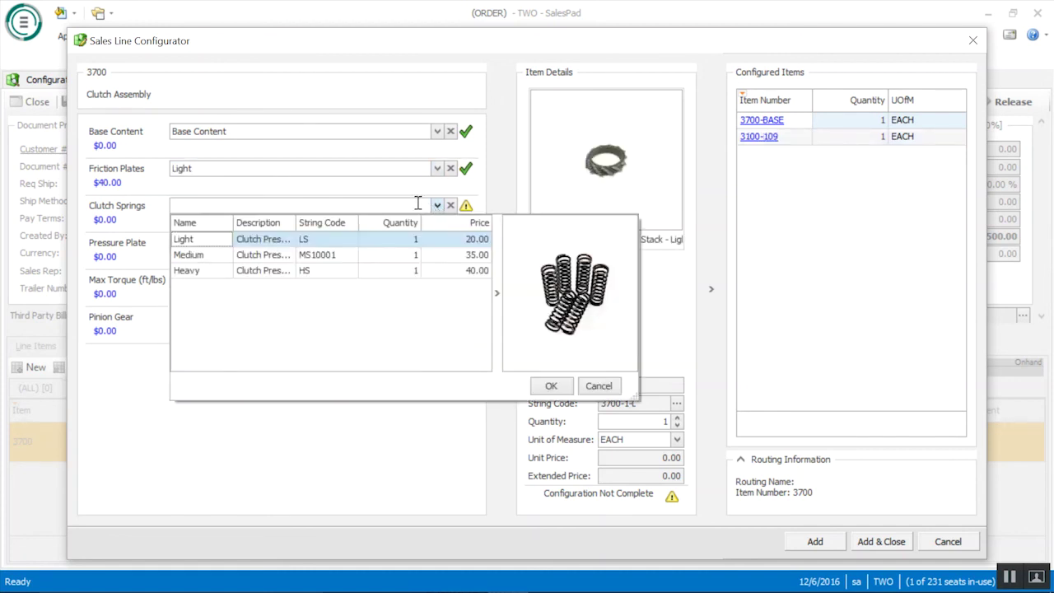
pyautogui.click(203, 255)
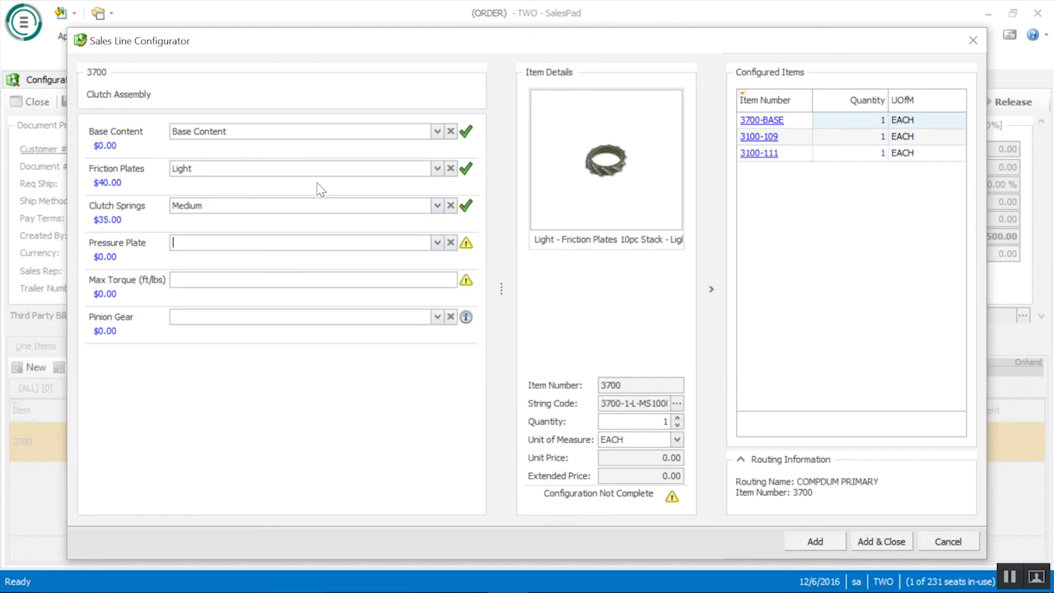
# Step: View the picture of the Medium clutch springs and examine the configuration's string code
pyautogui.moveTo(461, 183)
pyautogui.click(671, 169)
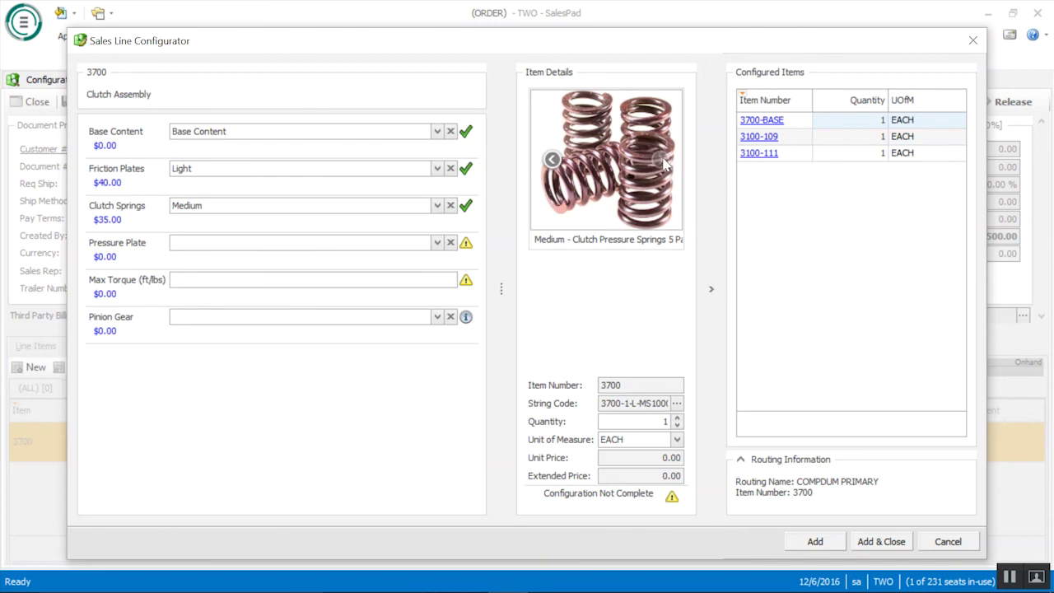
pyautogui.moveTo(603, 403); pyautogui.dragTo(680, 401)
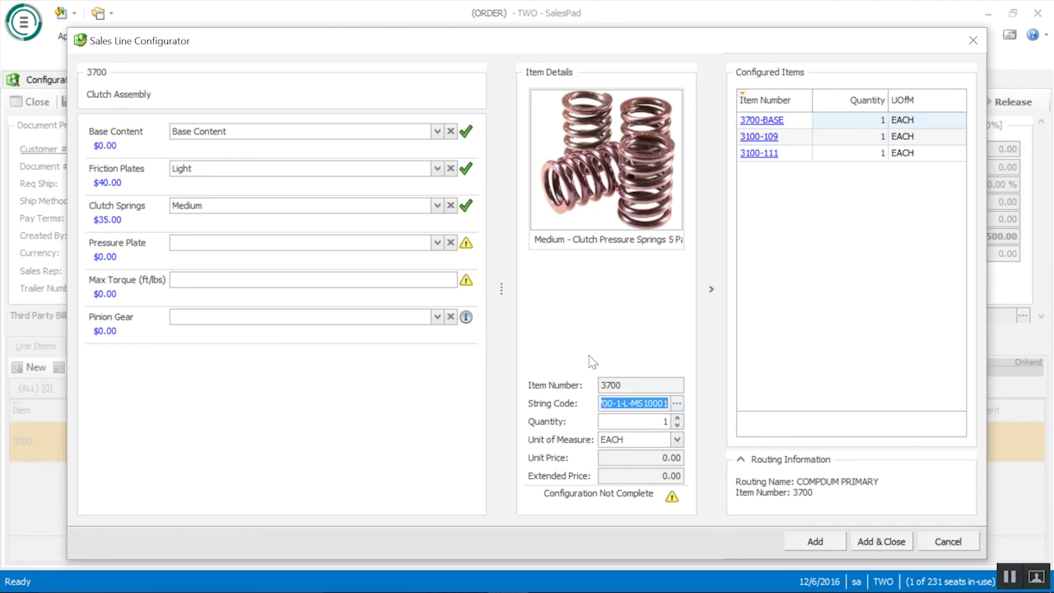
# Step: Choose Non Anodized for the Pressure Plate and browse the item pictures to the pressure plate
pyautogui.click(436, 242)
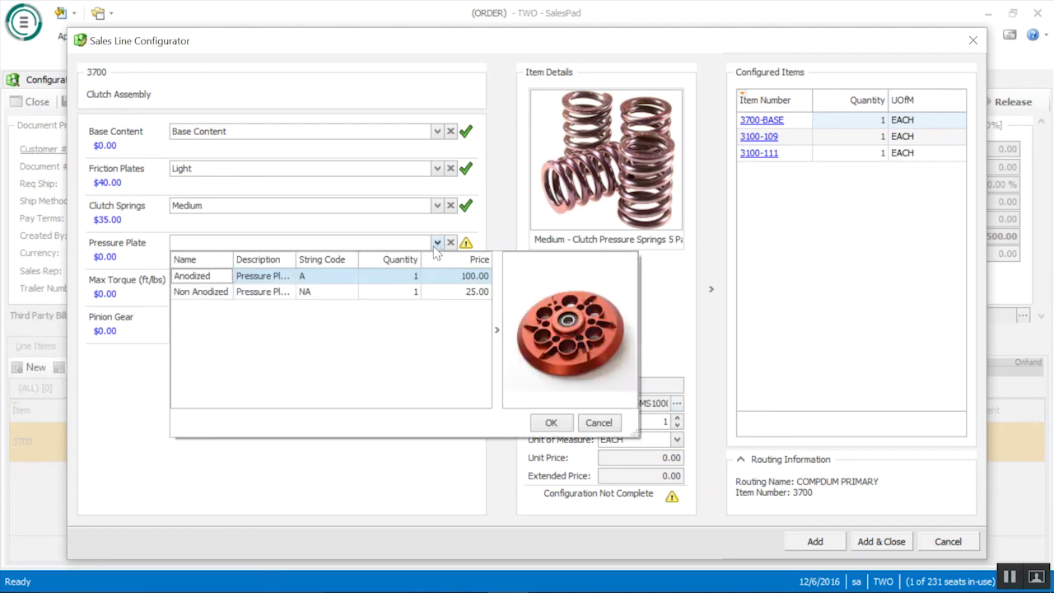
pyautogui.click(256, 293)
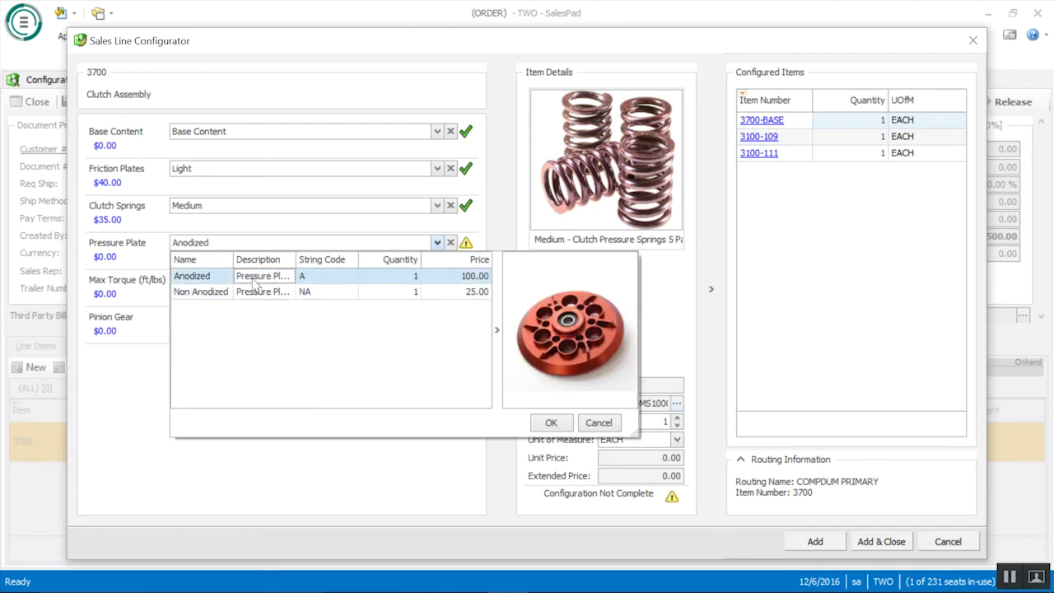
pyautogui.click(255, 293)
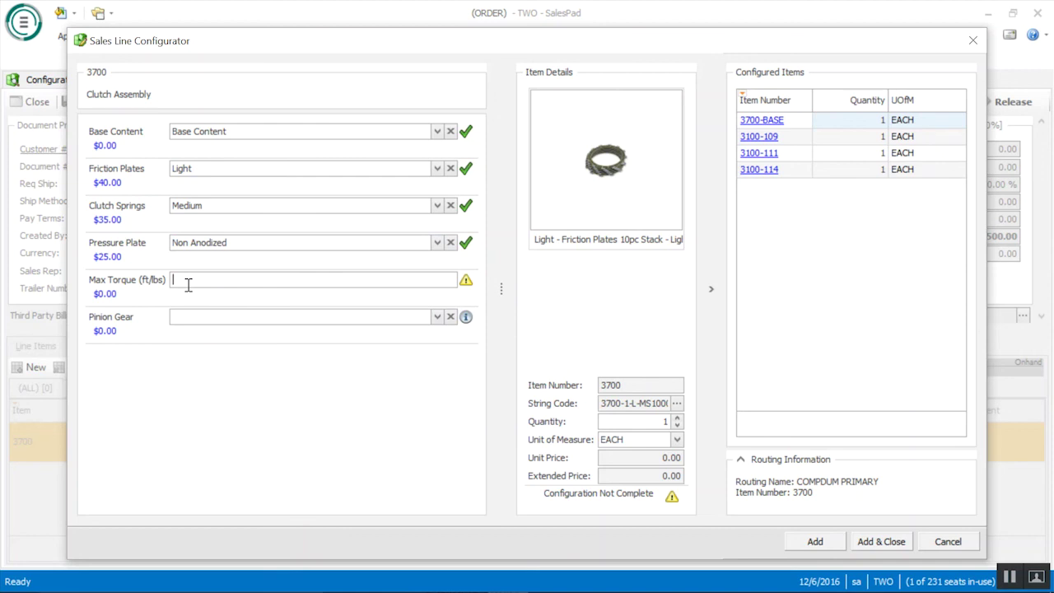
pyautogui.click(659, 159)
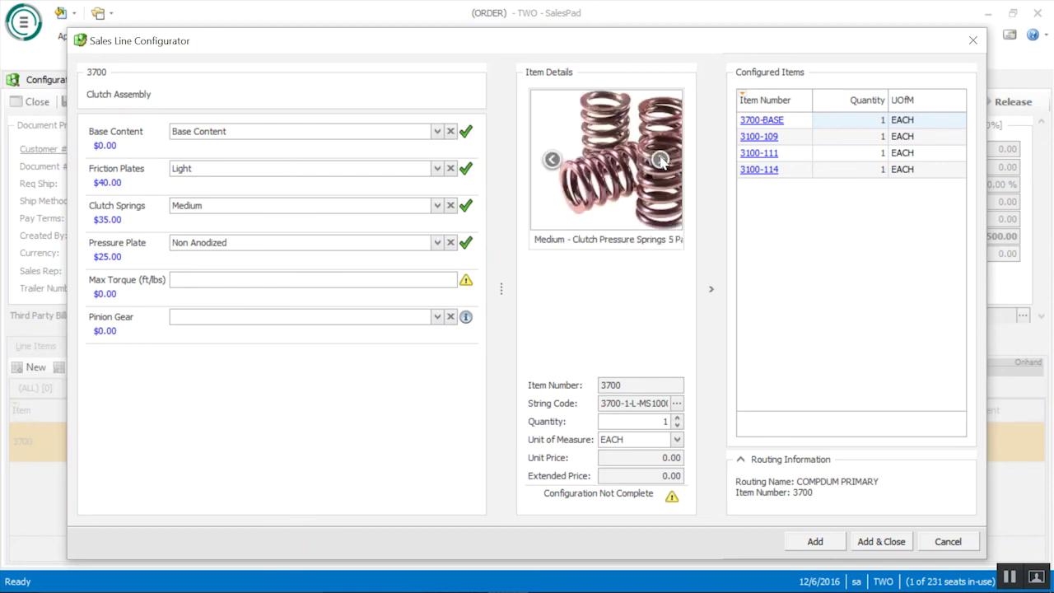
pyautogui.click(659, 159)
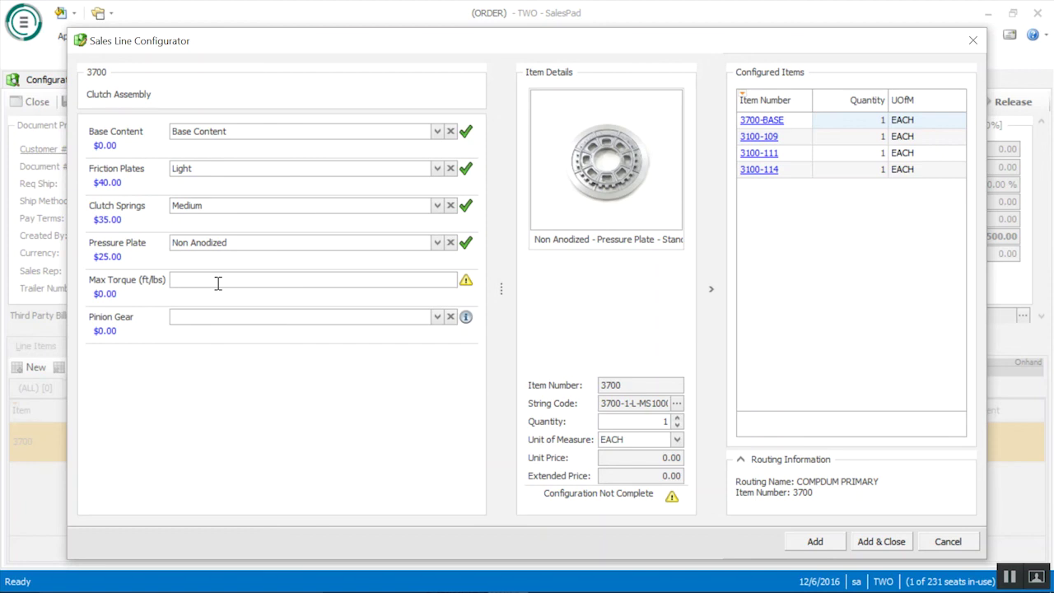
# Step: Try a Max Torque of 300 ft/lbs, and replace it with 240
pyautogui.write('300')
pyautogui.moveTo(463, 282)
pyautogui.press('BackSpace')
pyautogui.press('BackSpace')
pyautogui.press('BackSpace')
pyautogui.write('240')
pyautogui.press('Tab')
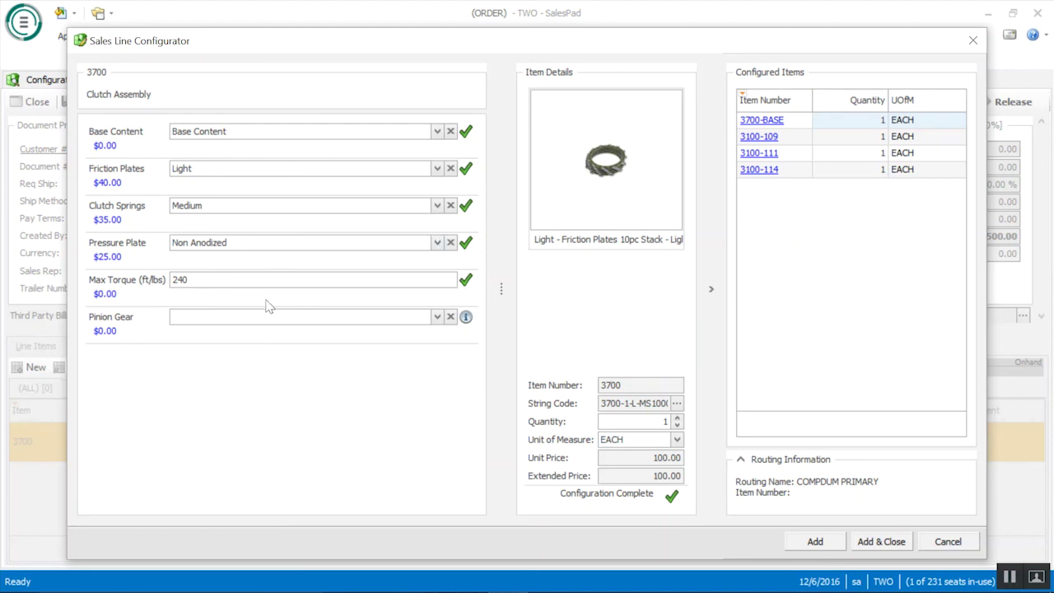
# Step: Preview the Pinion Gear options without choosing one, and change the Friction Plates to K2
pyautogui.click(436, 317)
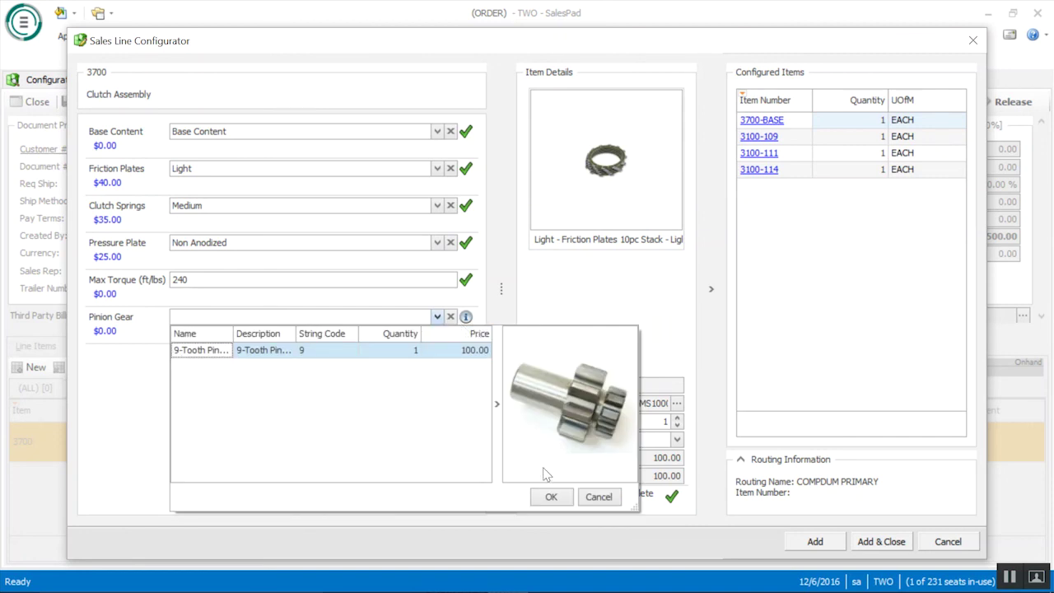
pyautogui.click(595, 499)
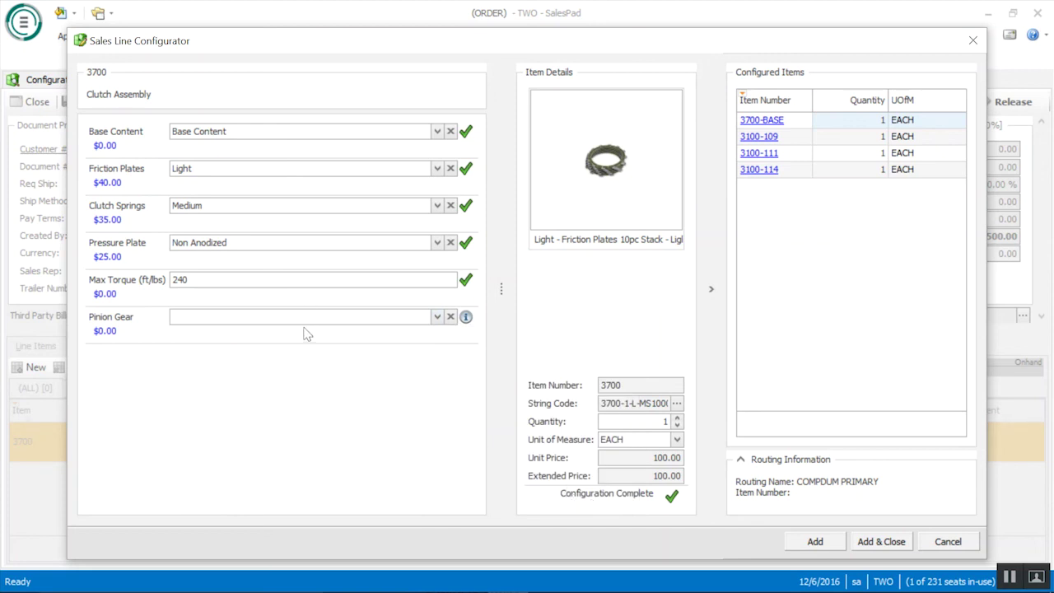
pyautogui.click(439, 170)
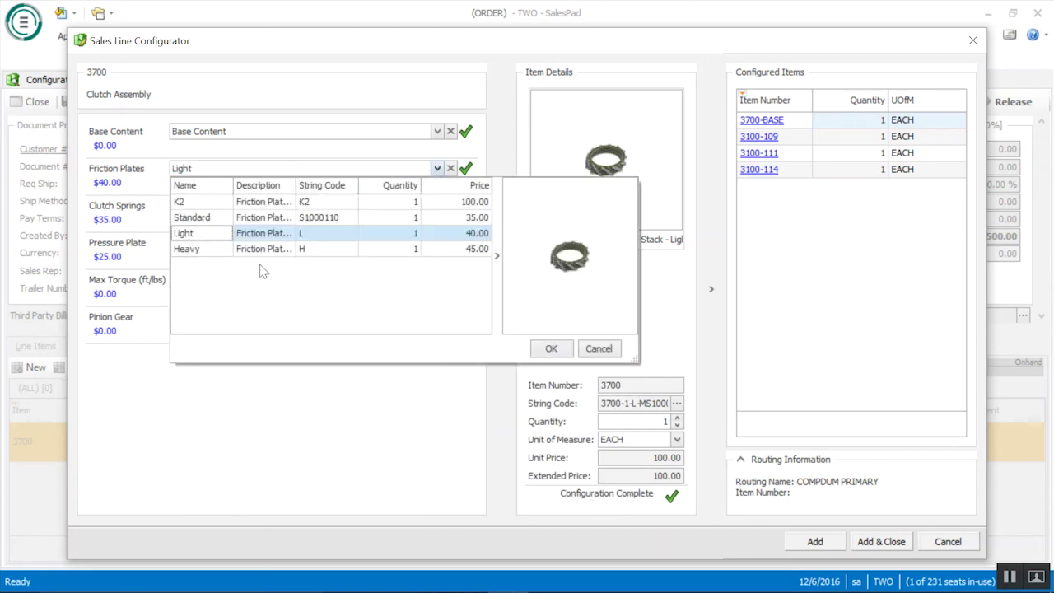
pyautogui.click(209, 203)
pyautogui.click(211, 206)
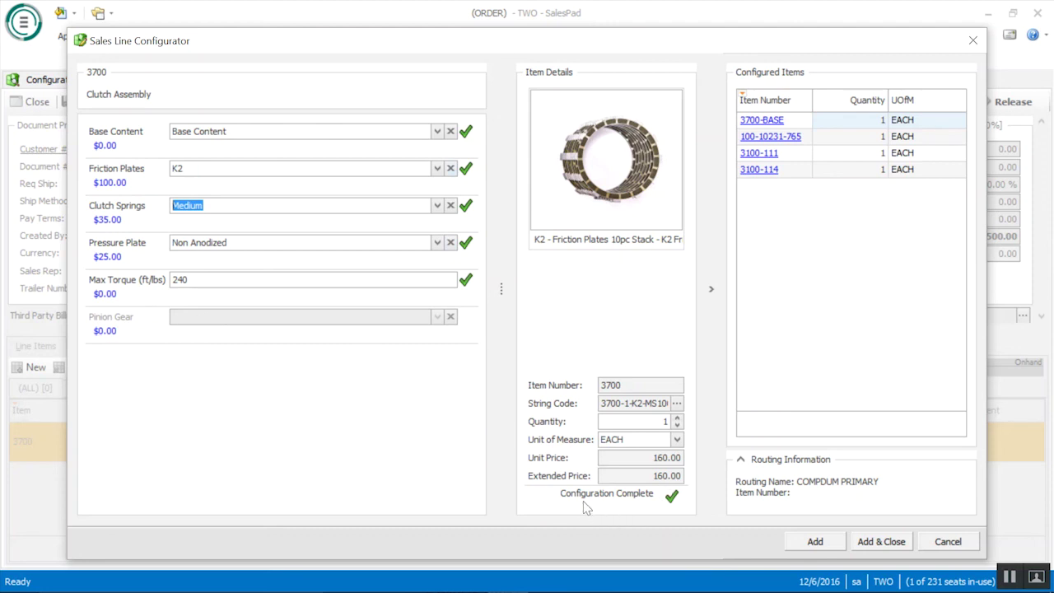
# Step: Check the full string code of the configuration, add the configured clutch assembly to the order and close the configurator
pyautogui.doubleClick(613, 402)
pyautogui.moveTo(613, 403); pyautogui.dragTo(699, 396)
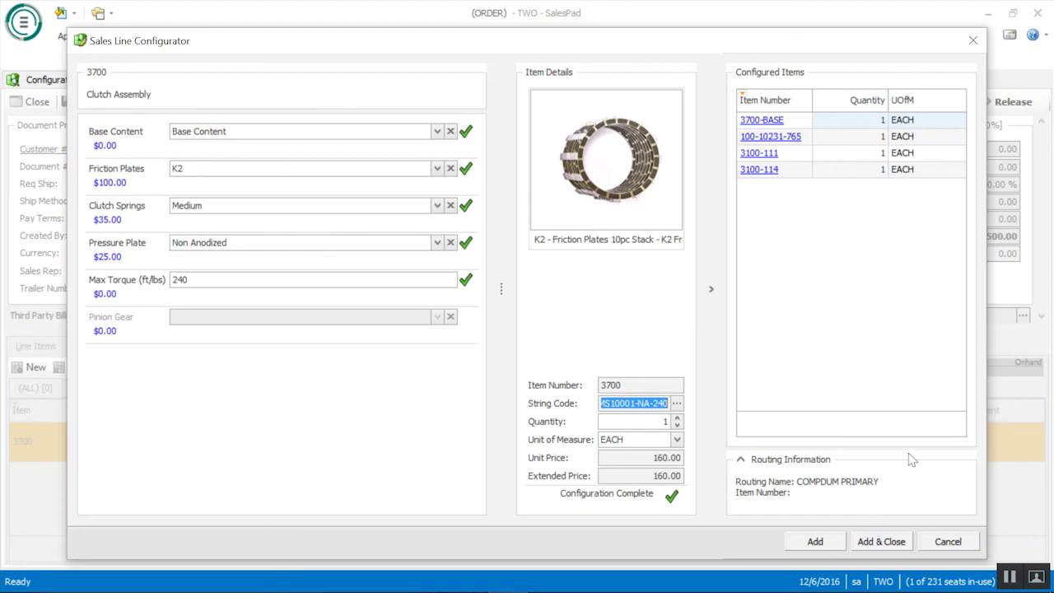
pyautogui.click(881, 540)
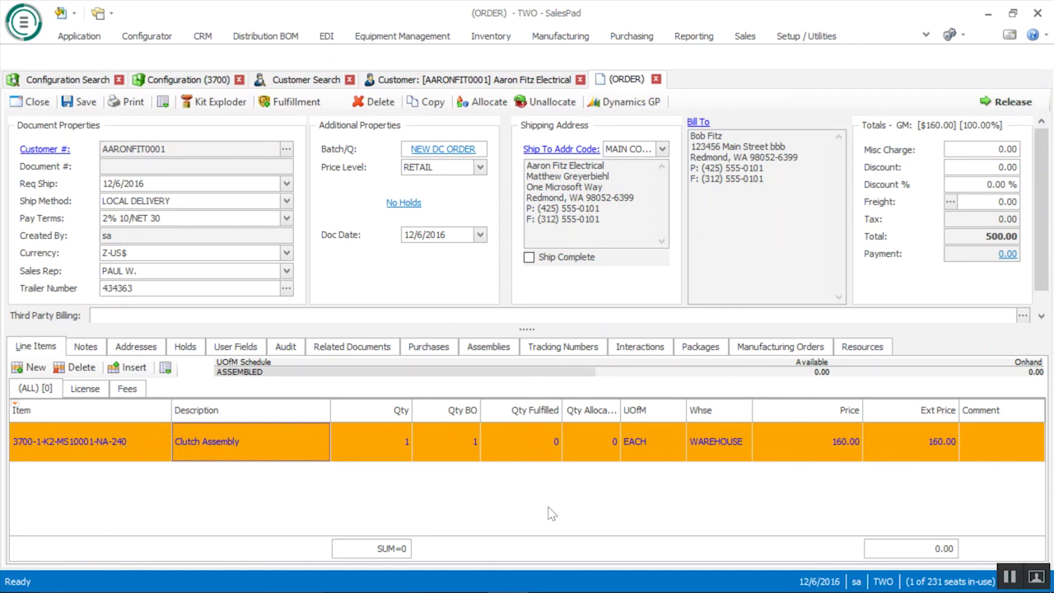
# Step: Save the new sales order containing the configured clutch assembly and dismiss the confirmation
pyautogui.click(83, 102)
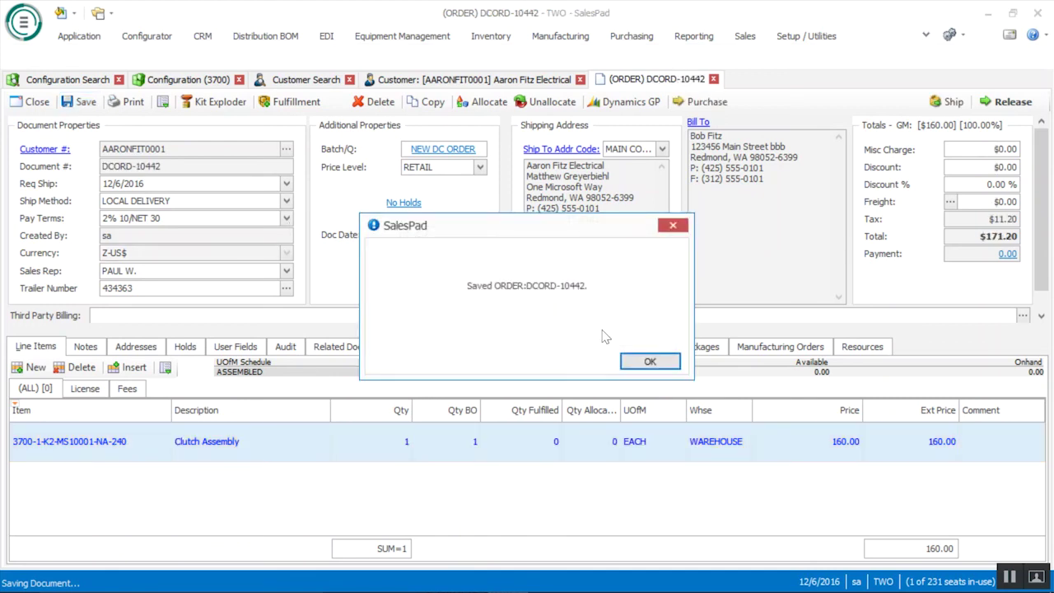
pyautogui.click(647, 359)
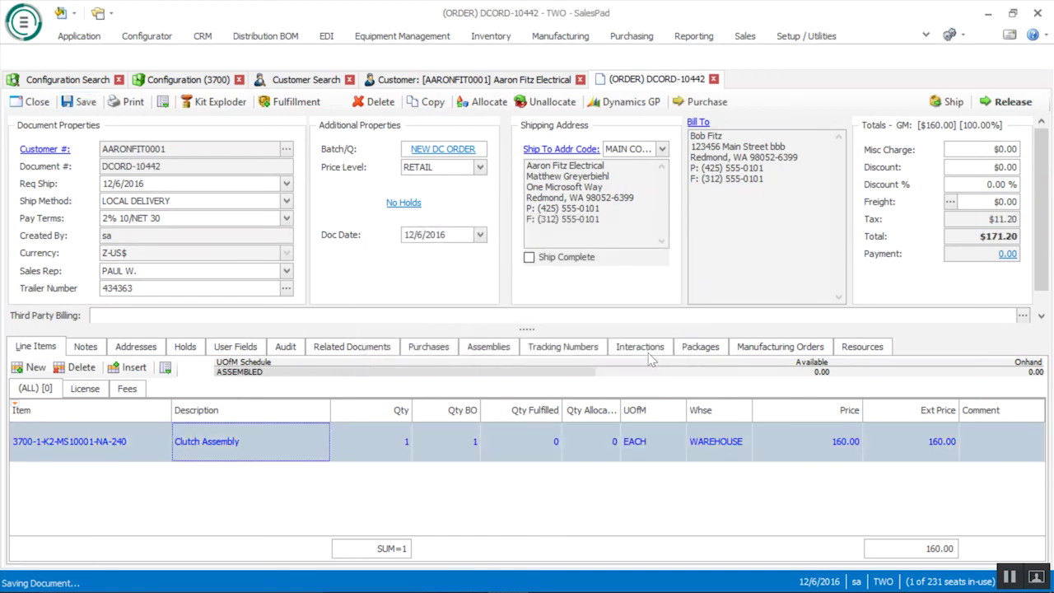
# Step: Create a manufacturing order (MO) from the saved sales order and show the manufacturing orders linked to it
pyautogui.click(163, 103)
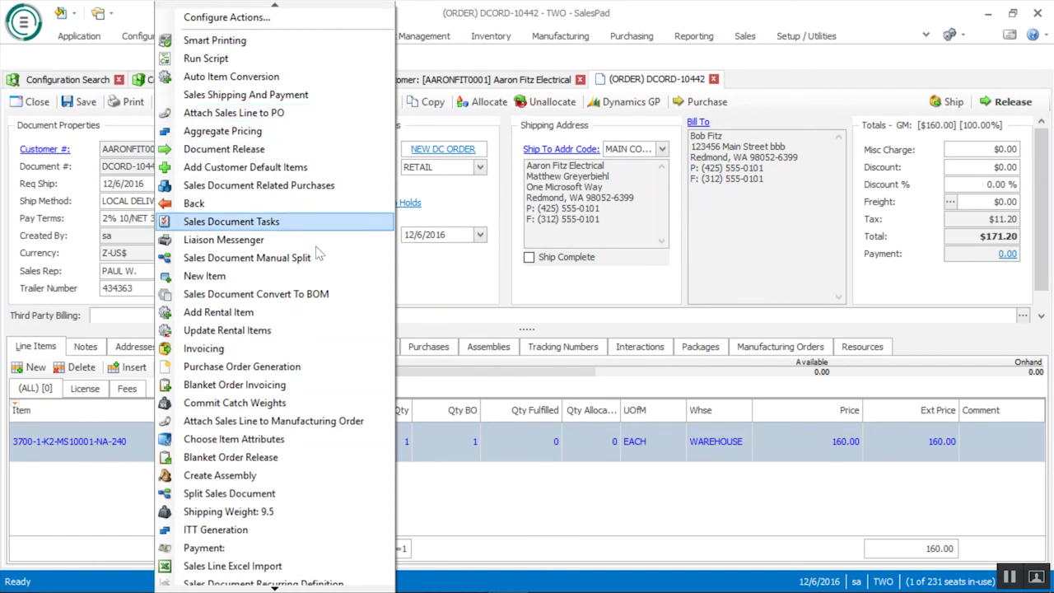
pyautogui.click(275, 586)
pyautogui.click(274, 587)
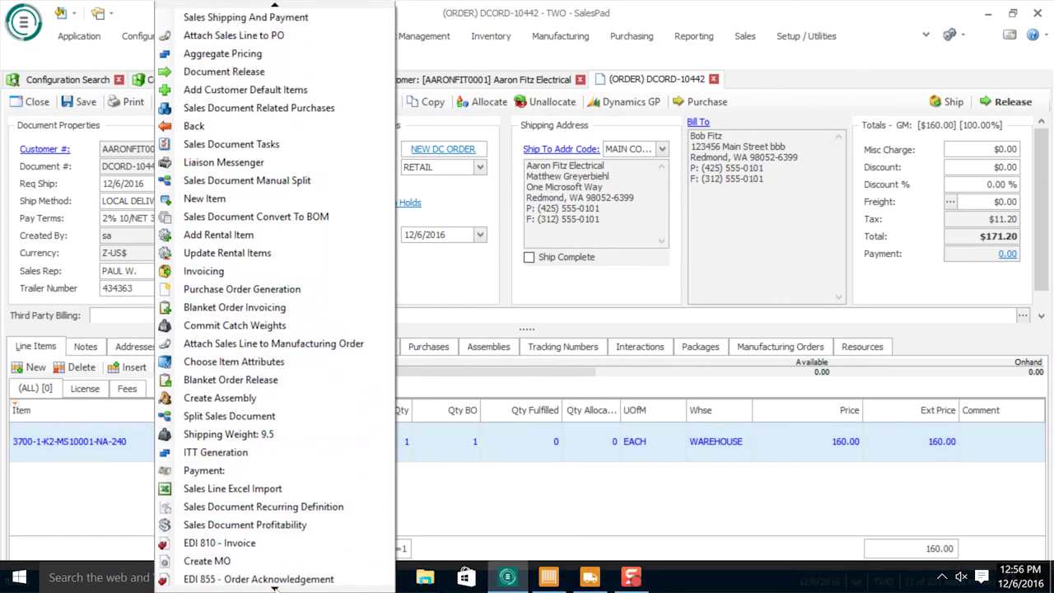
pyautogui.click(206, 563)
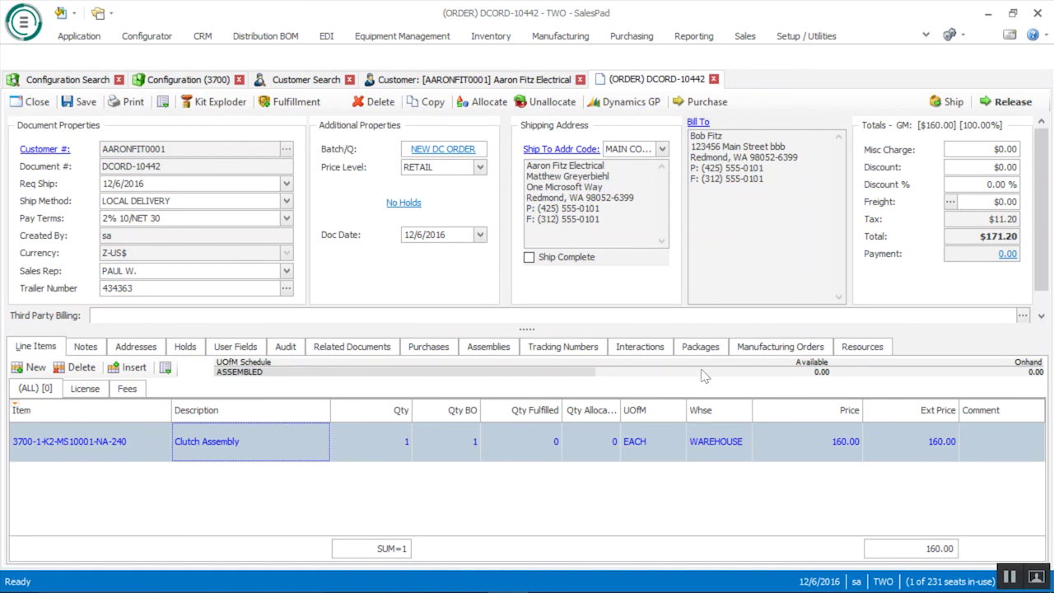
pyautogui.click(803, 349)
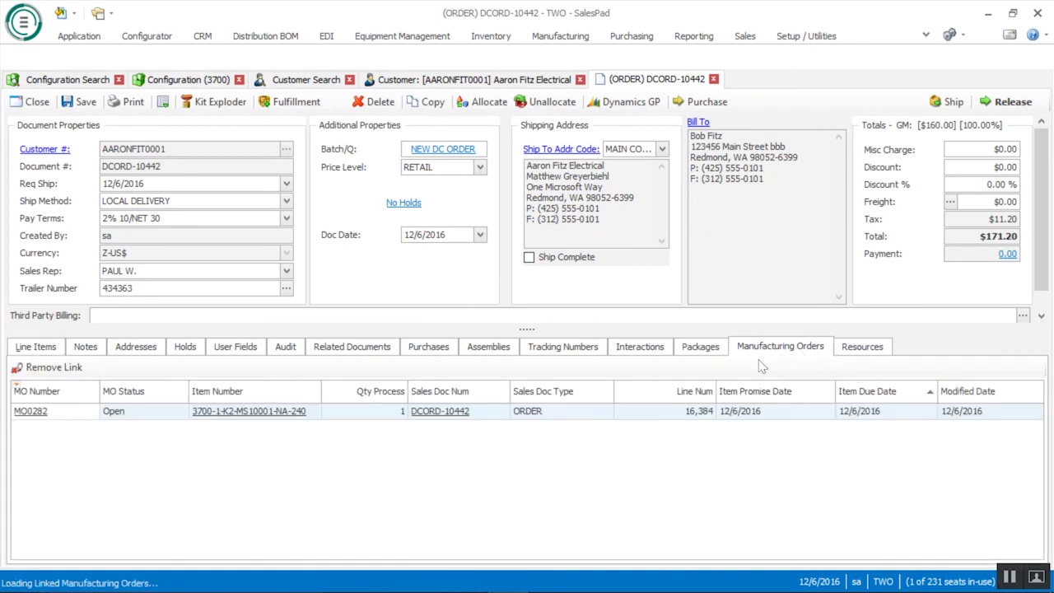